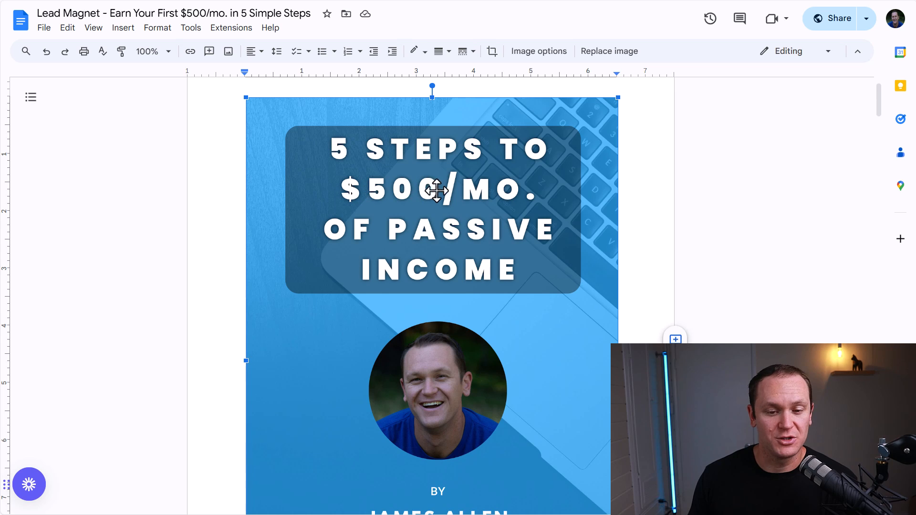
- Examine the lead magnet's cover page, including its title block, author photo and author name
scroll(180, 219, "down", 3)
scroll(272, 279, "up", 2)
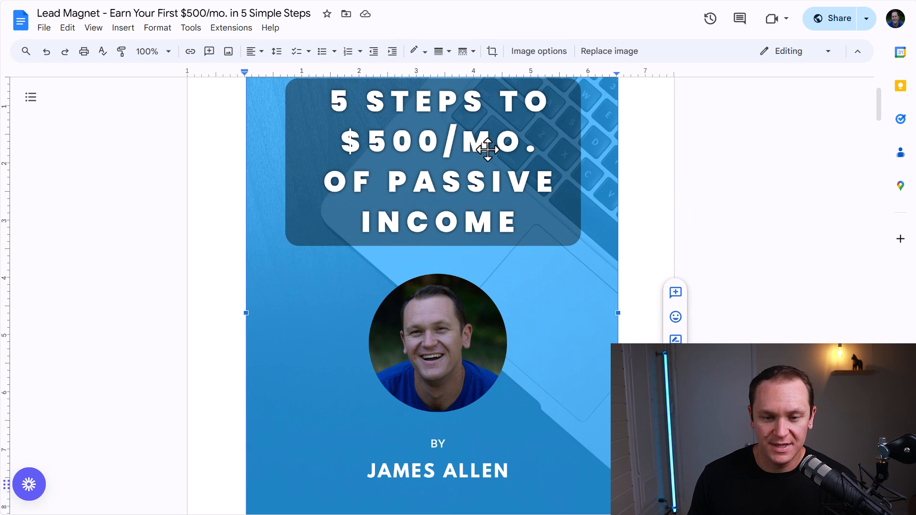
scroll(371, 255, "down", 1)
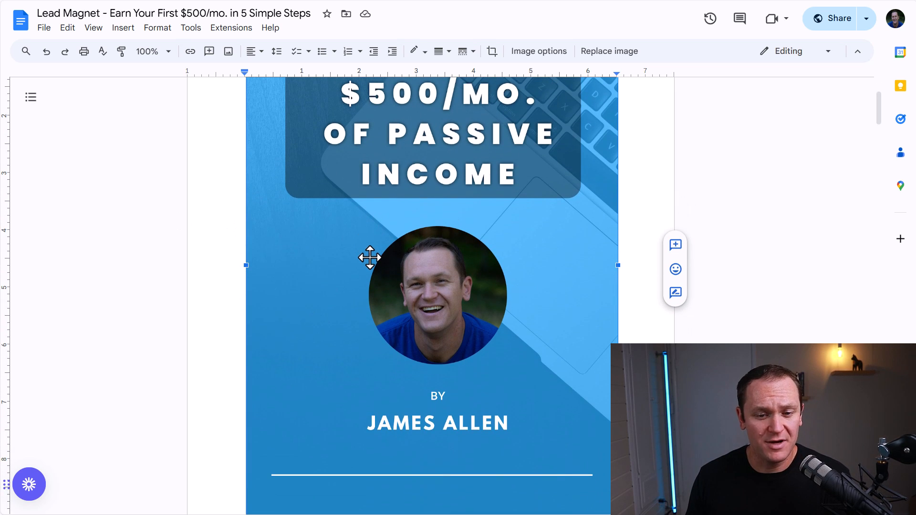
scroll(385, 231, "up", 1)
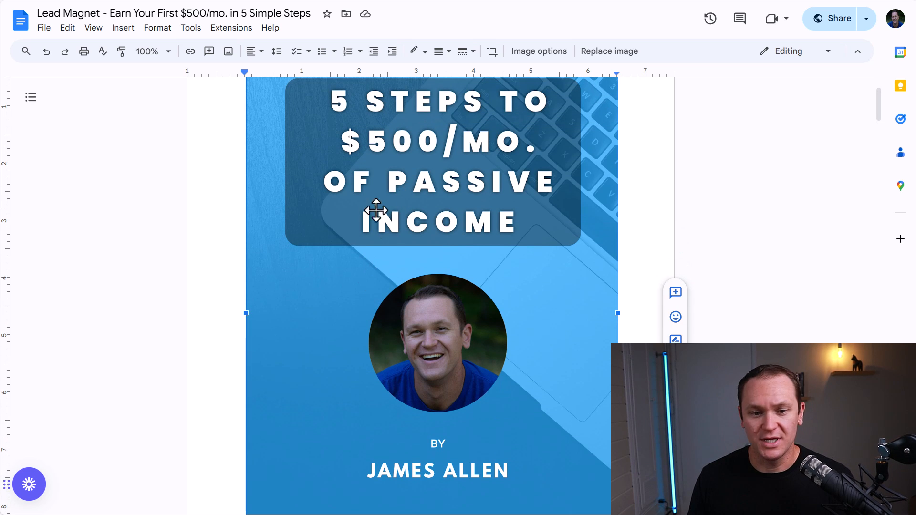
scroll(123, 242, "down", 3)
scroll(190, 242, "up", 1)
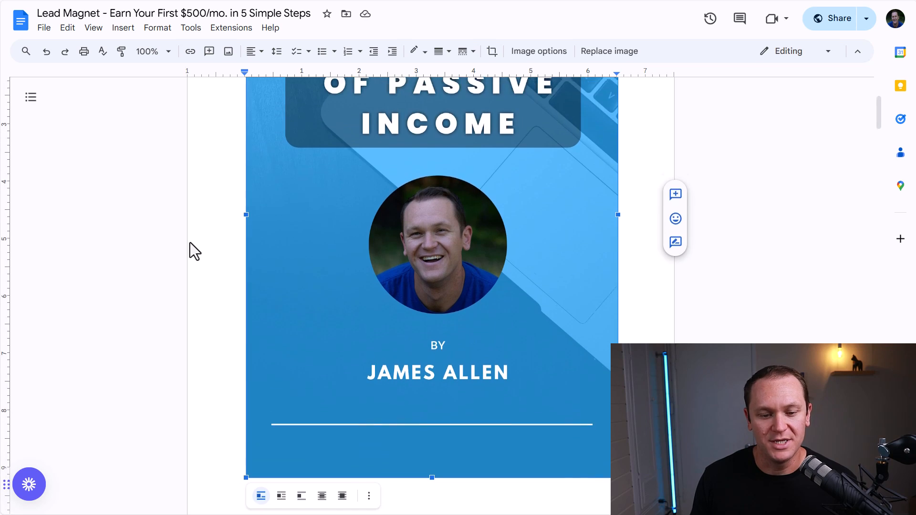
- Zoom the browser page out to 110% and read the "Hey Friend!" introduction letter down to its footer logo
scroll(190, 242, "down", 11)
scroll(205, 206, "up", 2)
key("ctrl+minus")
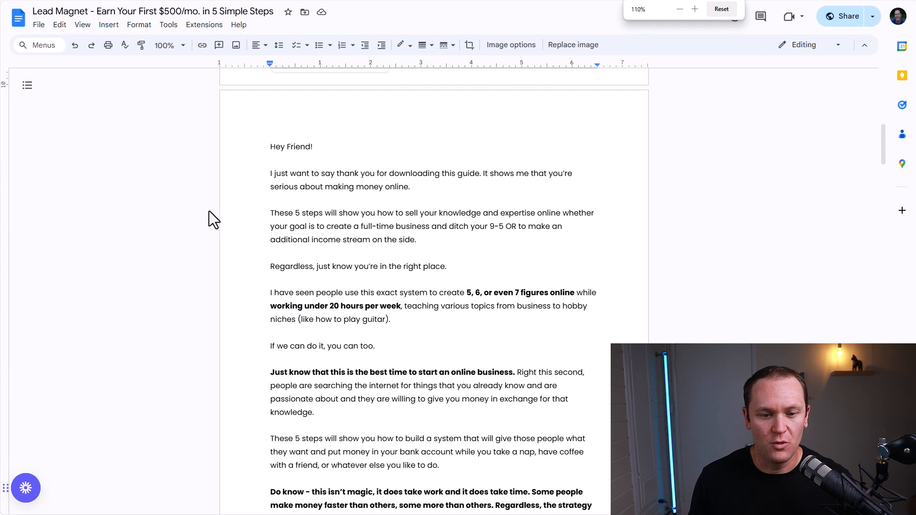
scroll(209, 211, "down", 1)
left_click_drag(260, 100, 473, 365)
scroll(480, 345, "down", 3)
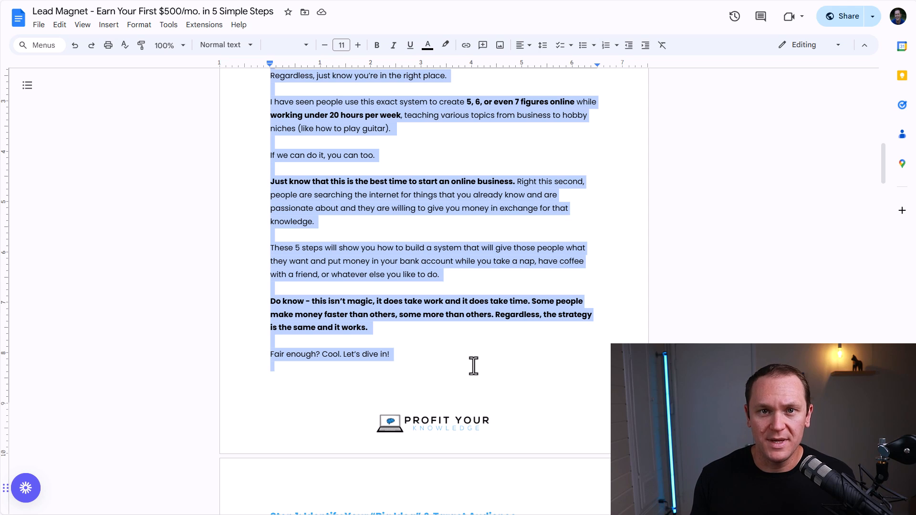
left_click_drag(473, 366, 417, 193)
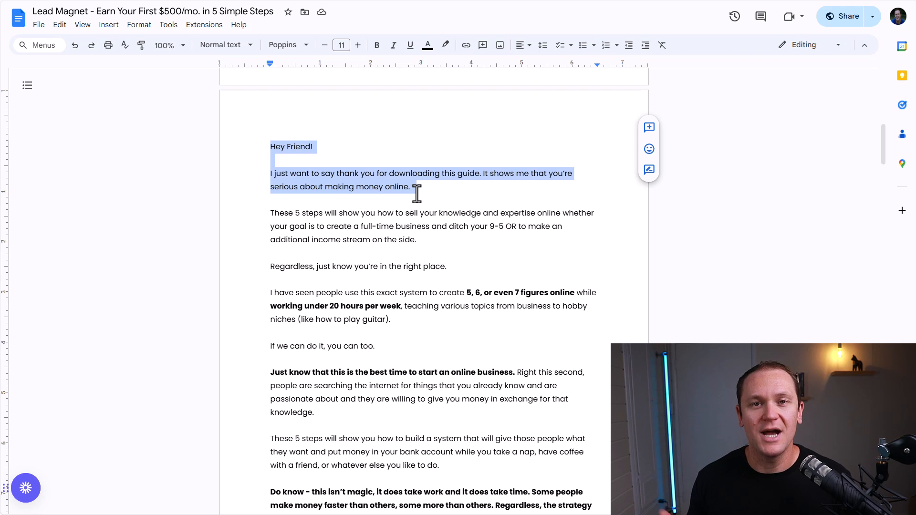
left_click(417, 193)
scroll(326, 219, "down", 4)
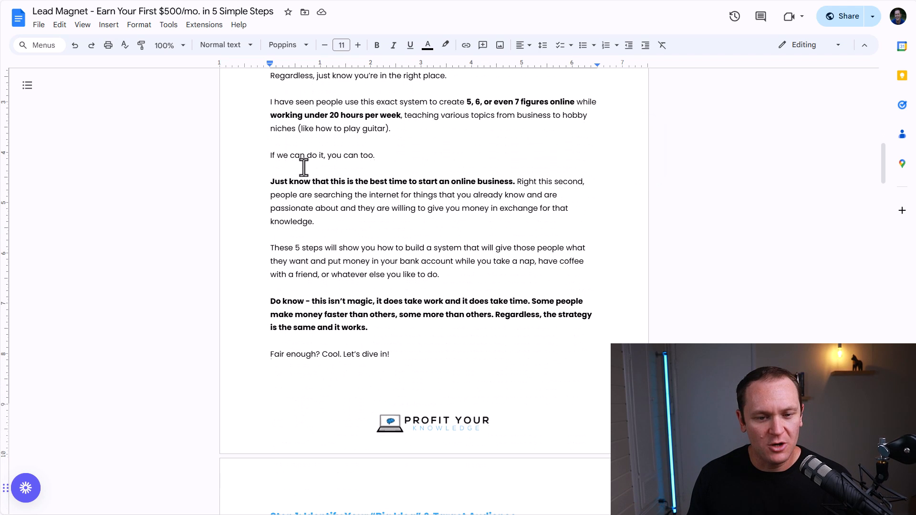
scroll(366, 351, "down", 4)
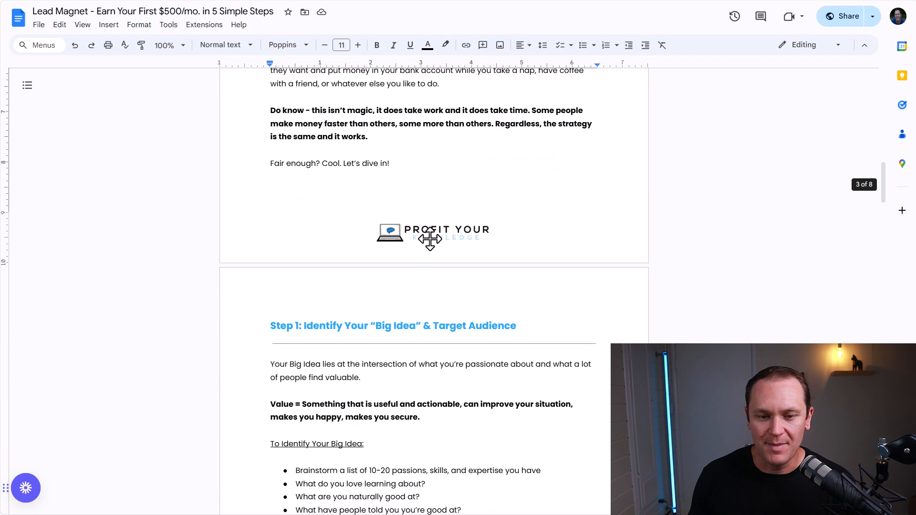
left_click(430, 238)
left_click(346, 167)
- Examine the Step 1 page, from its heading and divider line through the body text to the footer logo
scroll(343, 167, "down", 4)
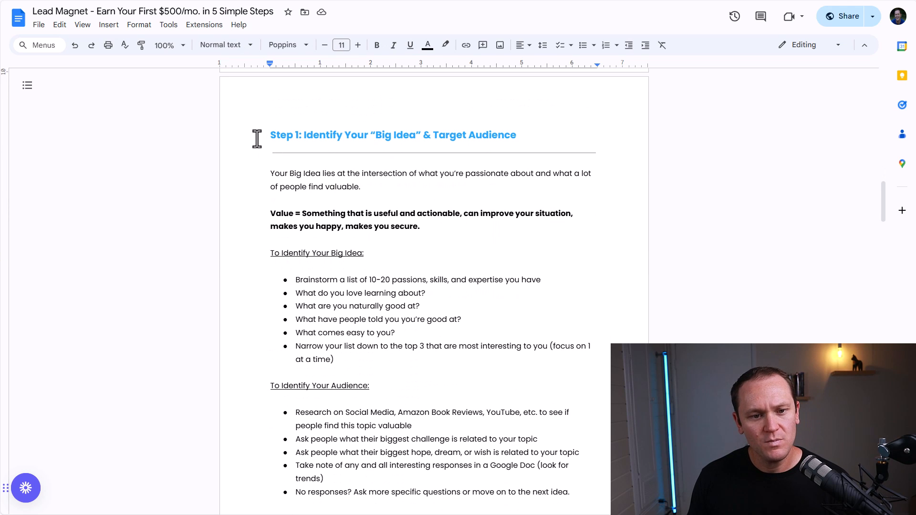
left_click_drag(258, 136, 521, 128)
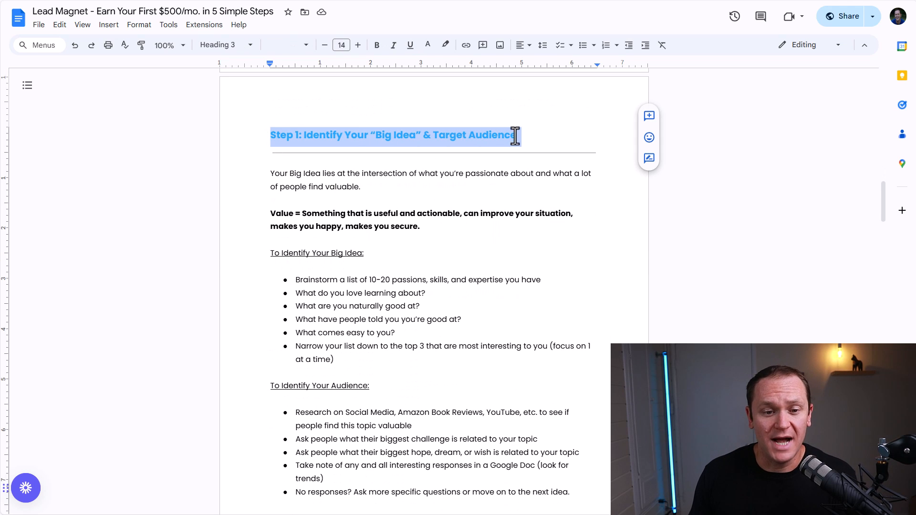
left_click(512, 131)
left_click_drag(267, 157, 428, 156)
left_click(428, 156)
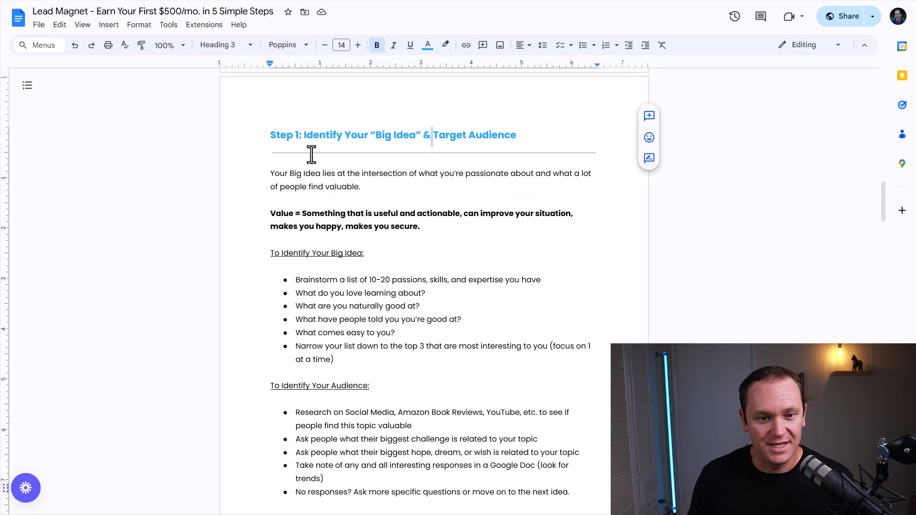
left_click_drag(262, 133, 619, 126)
left_click(425, 162)
left_click_drag(262, 183, 449, 306)
scroll(449, 267, "down", 5)
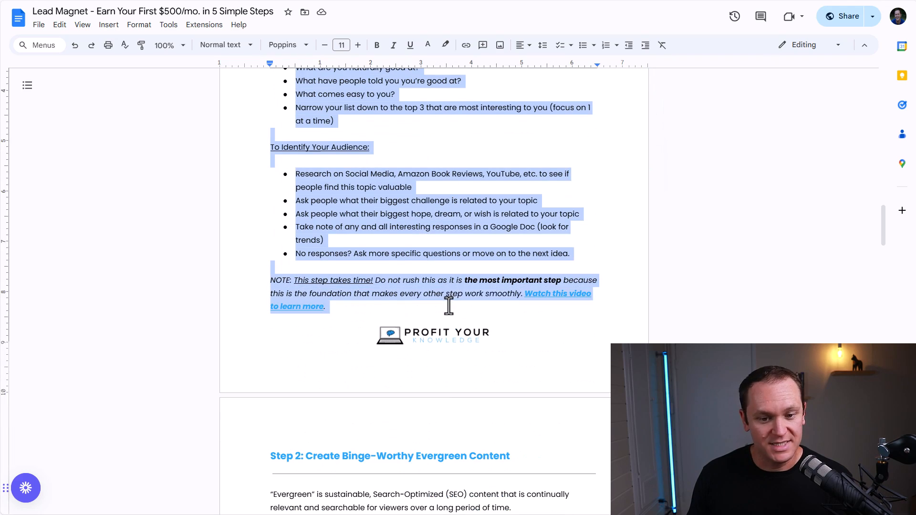
left_click(433, 346)
left_click(351, 305)
- Look over the Step 2 and Step 3 pages, then review the guide again from the cover to Step 1
scroll(350, 305, "down", 7)
left_click_drag(281, 125, 509, 123)
scroll(409, 239, "down", 10)
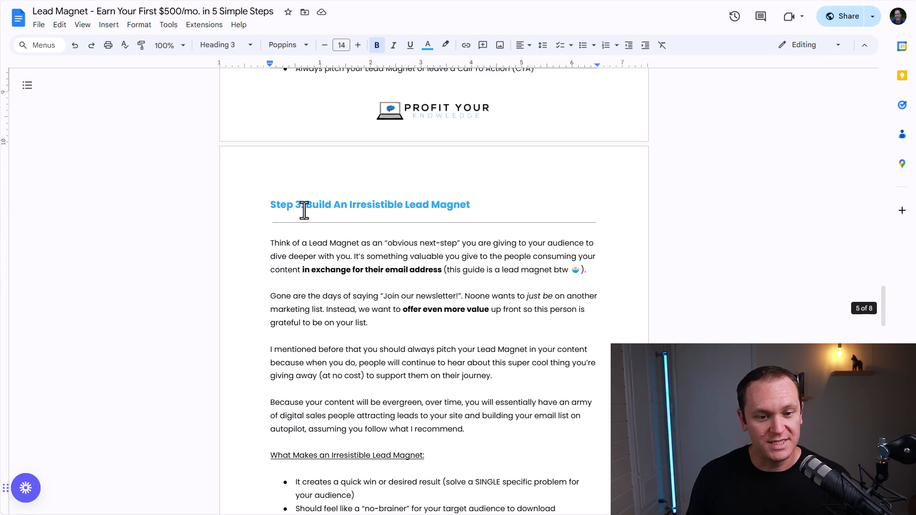
middle_click(371, 281)
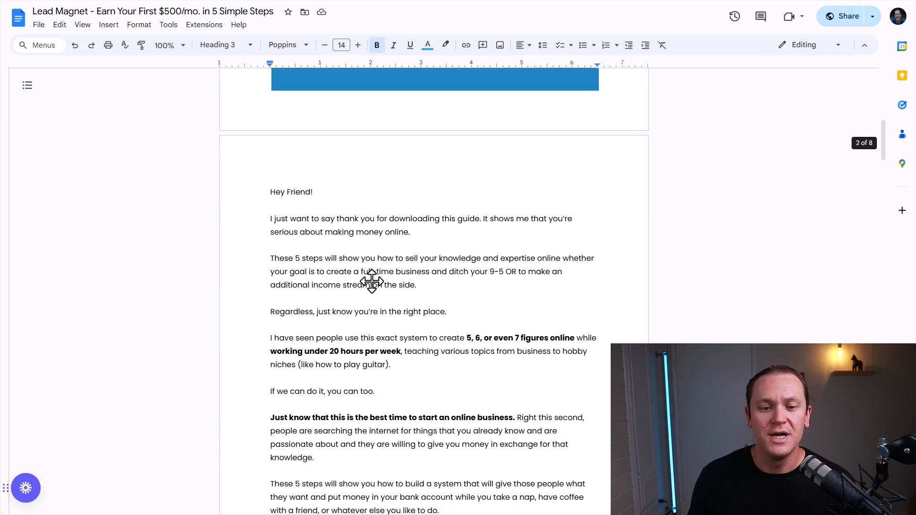
scroll(372, 282, "up", 10)
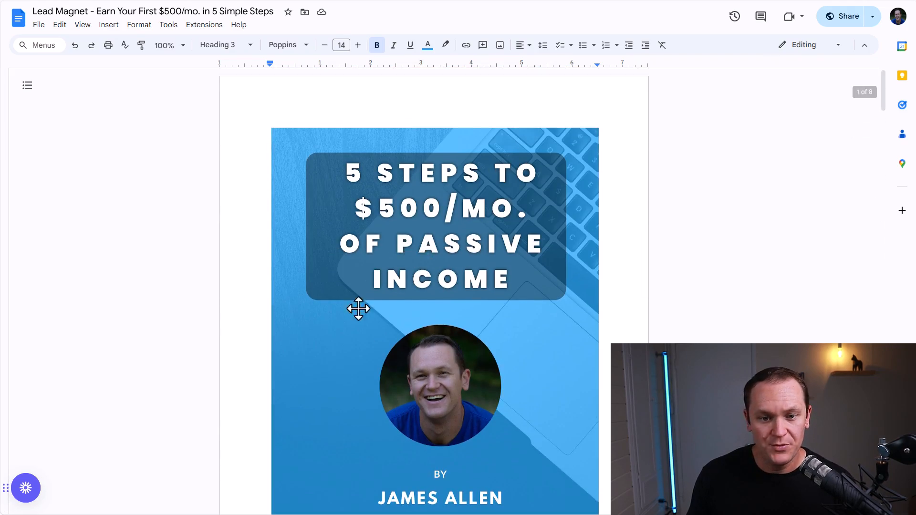
scroll(503, 293, "down", 4)
scroll(503, 293, "down", 15)
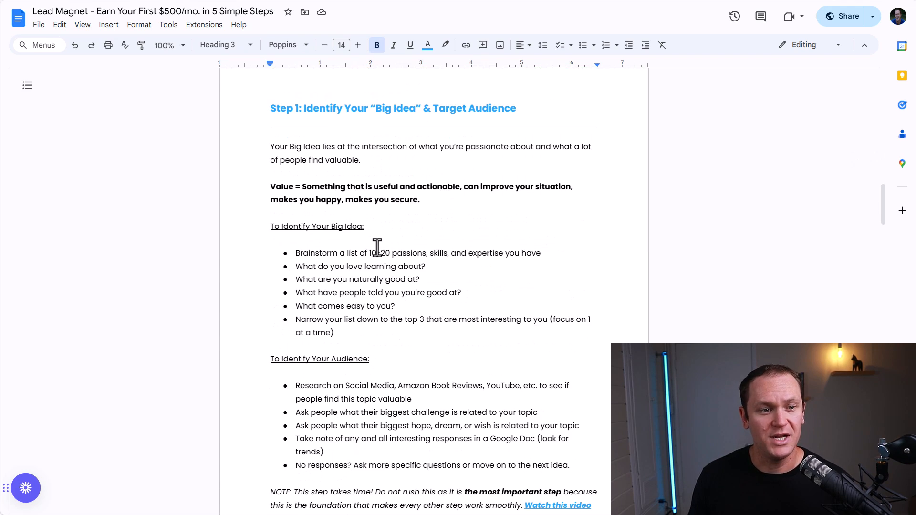
- Download the lead magnet document as a PDF Document (.pdf)
left_click(38, 24)
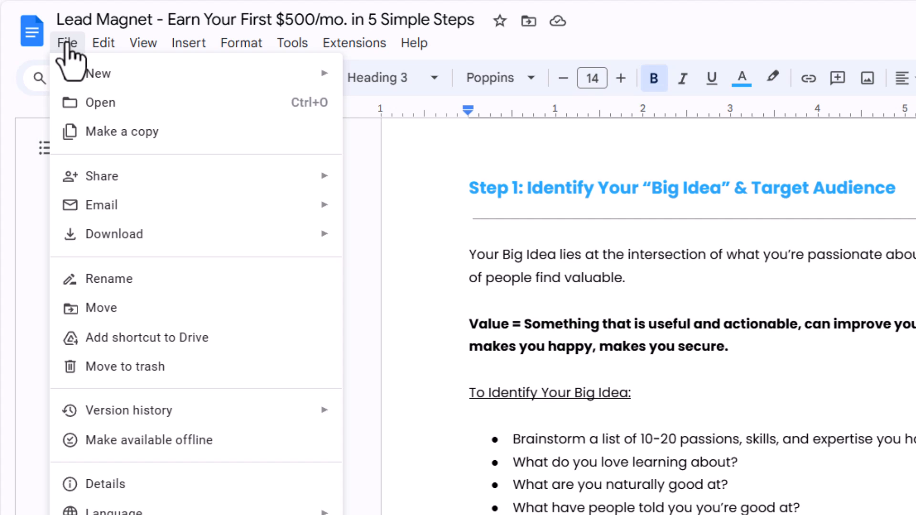
key("Escape")
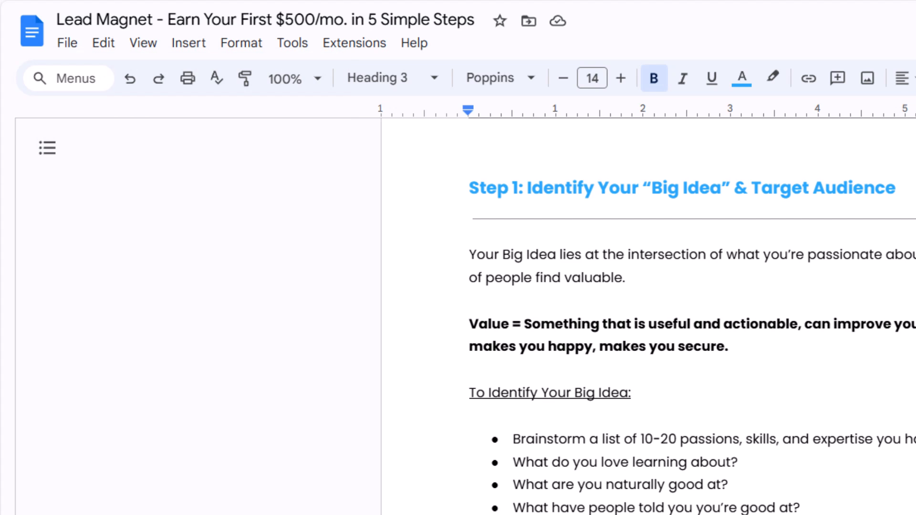
mouse_move(145, 239)
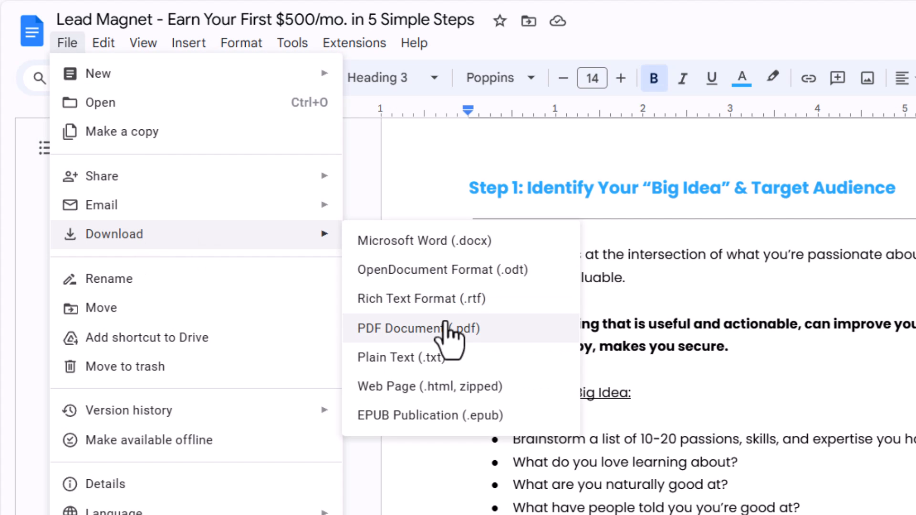
left_click(489, 340)
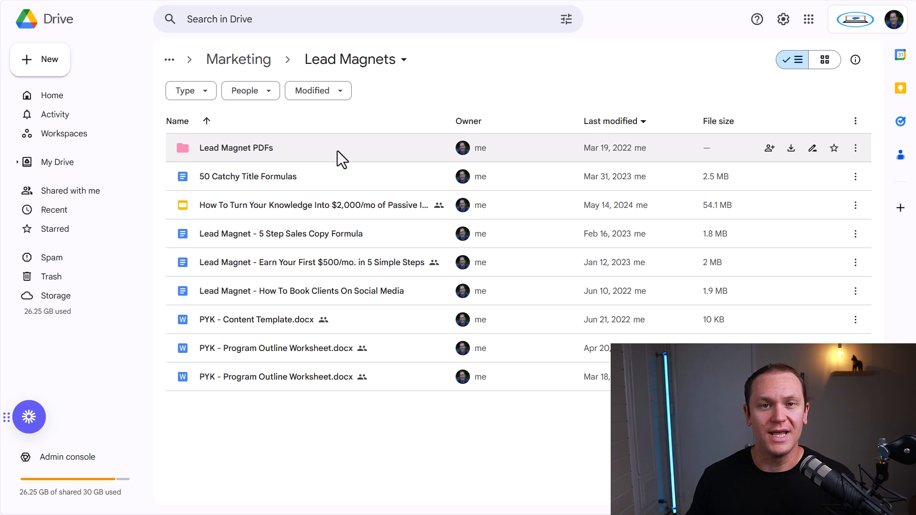
- In Google Drive, open the "Earn Your First $500/mo." PDF from the Lead Magnet PDFs folder and review its pages
double_click(336, 151)
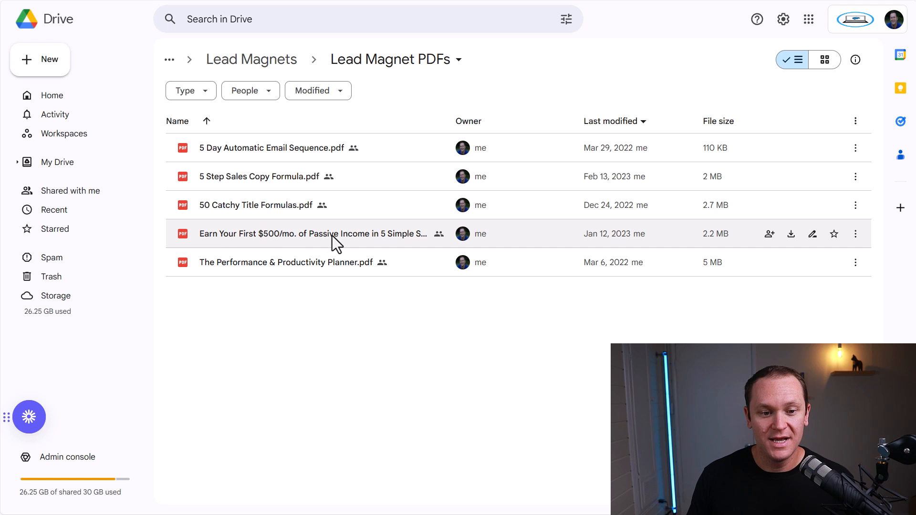
double_click(359, 233)
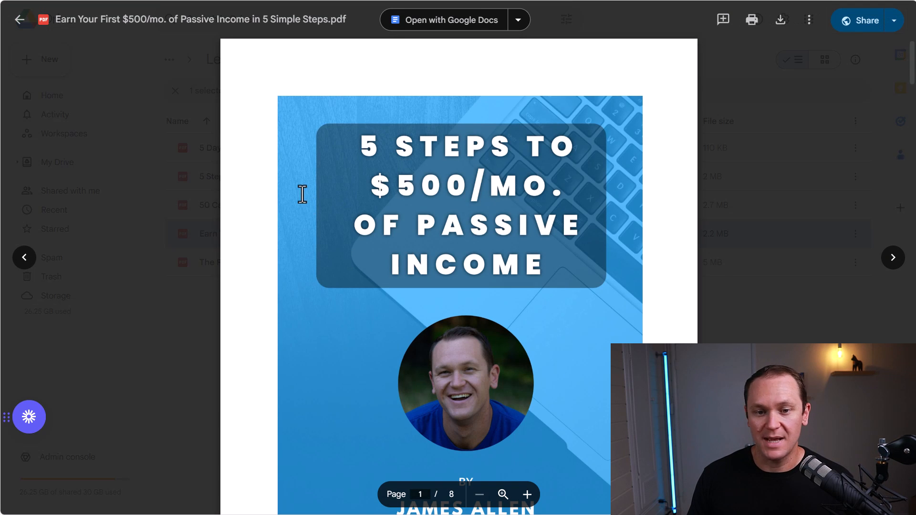
scroll(302, 193, "down", 10)
scroll(285, 209, "down", 12)
scroll(311, 299, "up", 20)
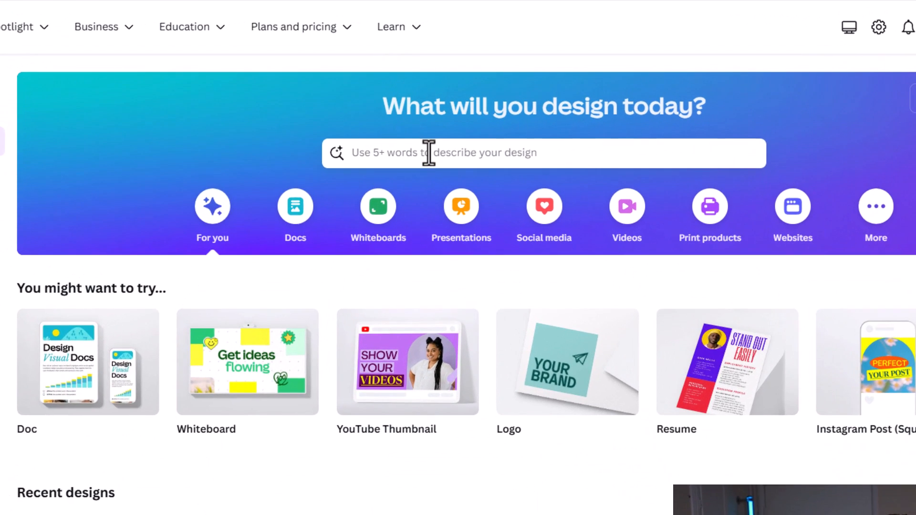
- In Canva, search the templates for "ebook" and show all matching templates
left_click(437, 111)
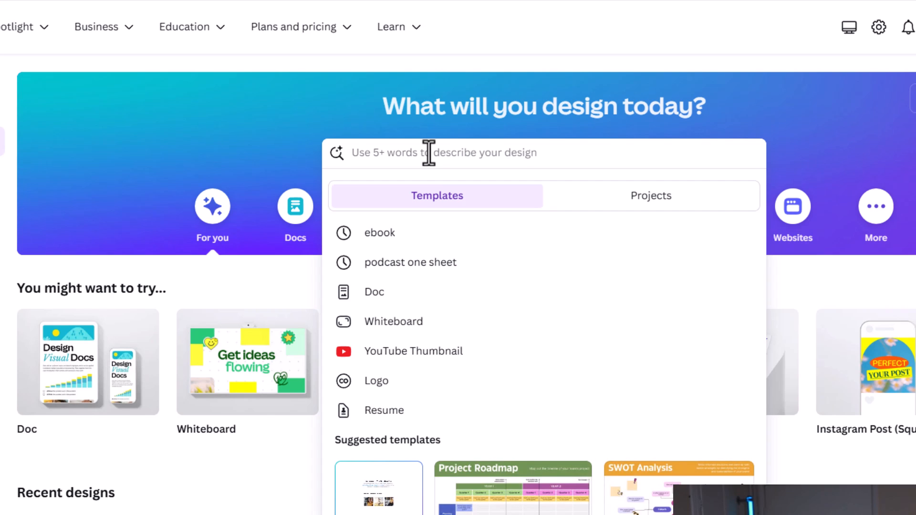
type("ebook")
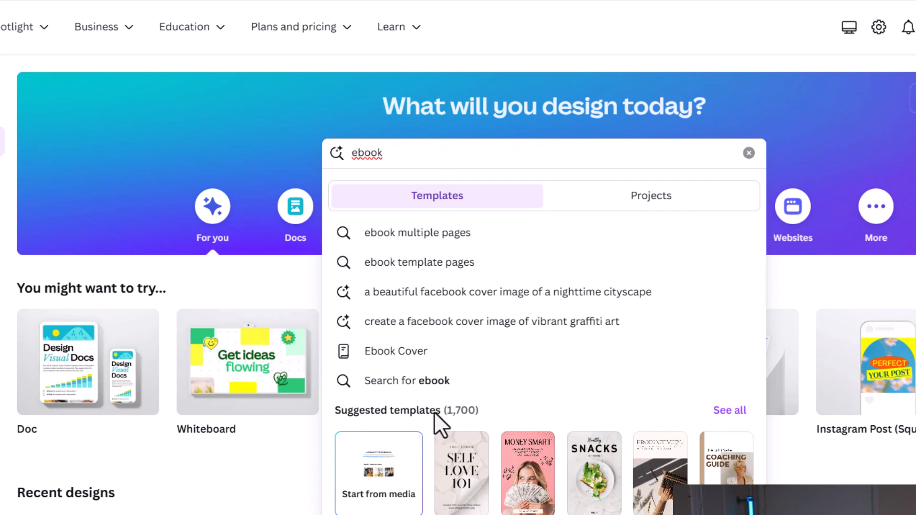
left_click(728, 412)
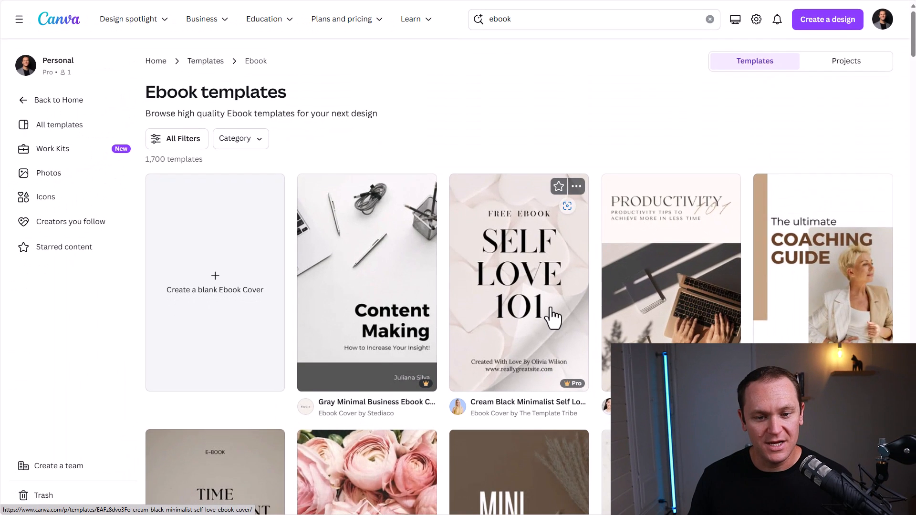
- Browse the ebook templates and check the available options for the Gray Minimal Business Ebook Cover
scroll(572, 382, "down", 1)
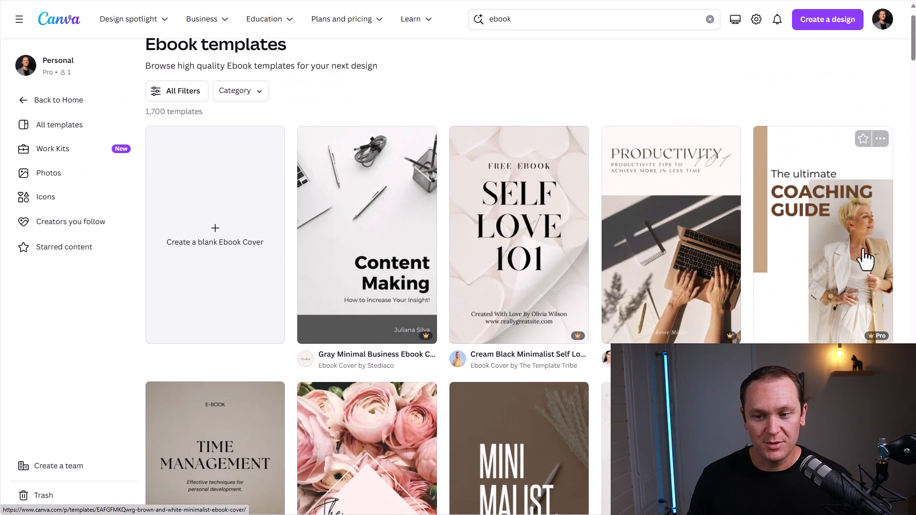
scroll(281, 271, "down", 1)
scroll(311, 223, "down", 1)
scroll(395, 219, "up", 2)
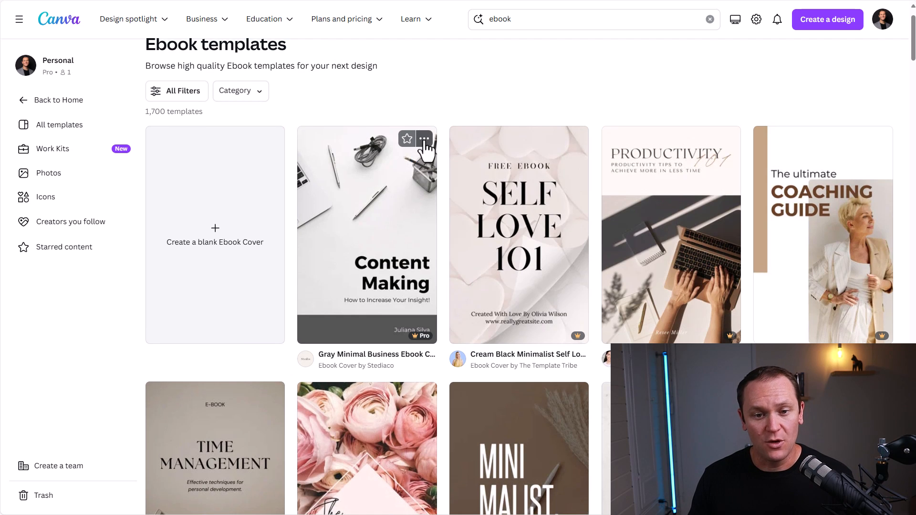
left_click(424, 139)
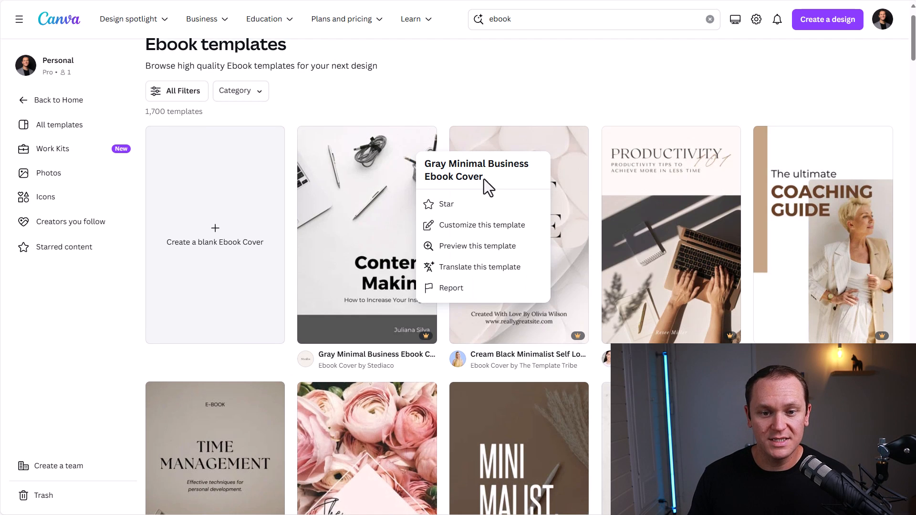
left_click(428, 96)
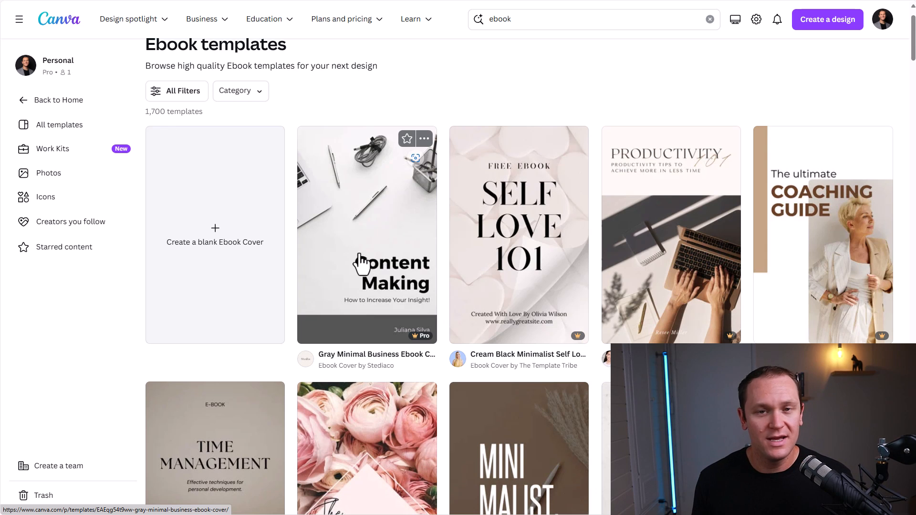
scroll(361, 264, "down", 1)
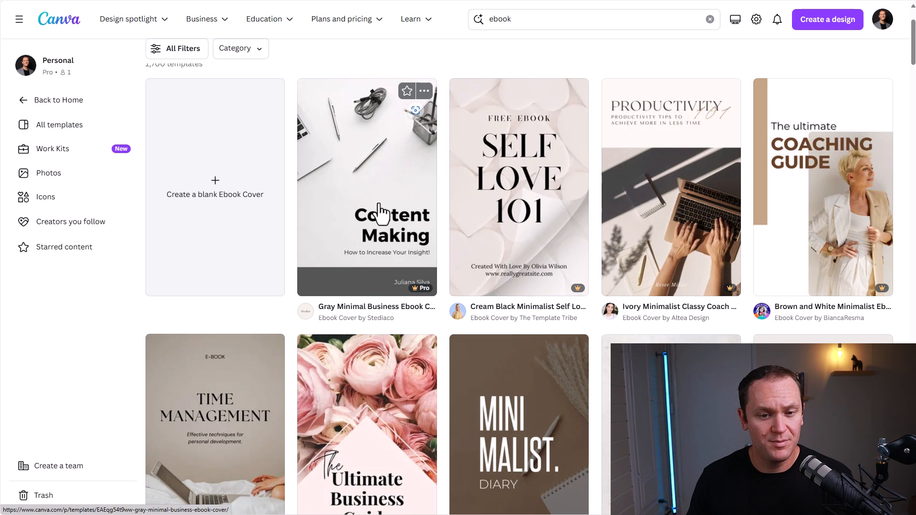
scroll(359, 229, "down", 3)
scroll(358, 224, "down", 5)
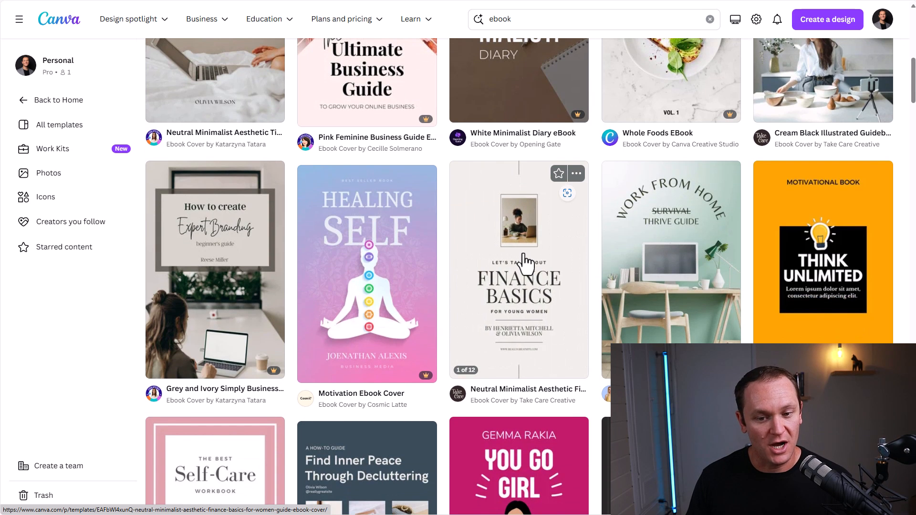
- Open the Neutral Minimalist Aesthetic Finance Basics ebook template for editing and check the crop options of its cover photo
left_click(524, 262)
left_click(662, 145)
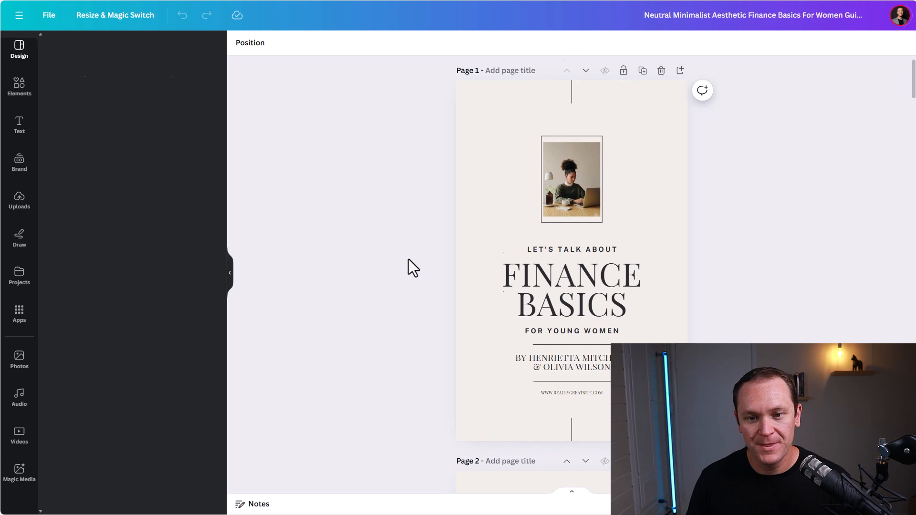
scroll(564, 139, "down", 1)
double_click(564, 139)
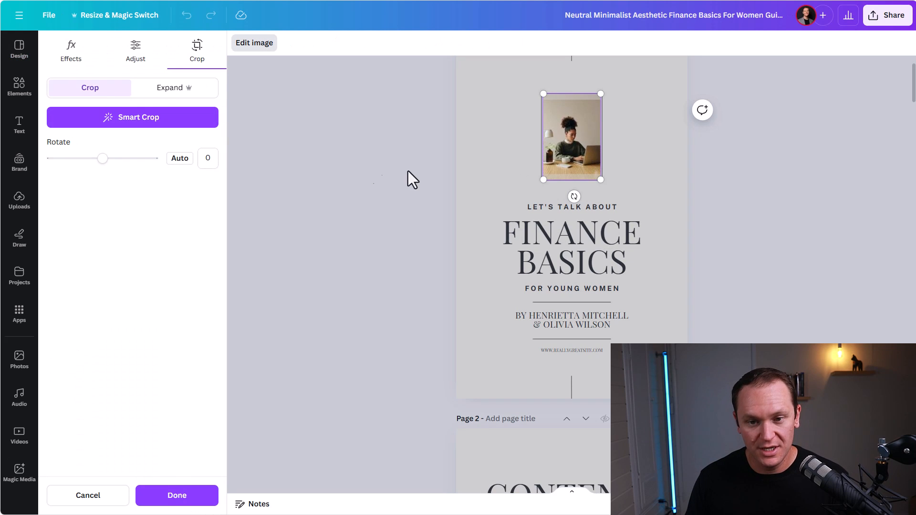
left_click(385, 159)
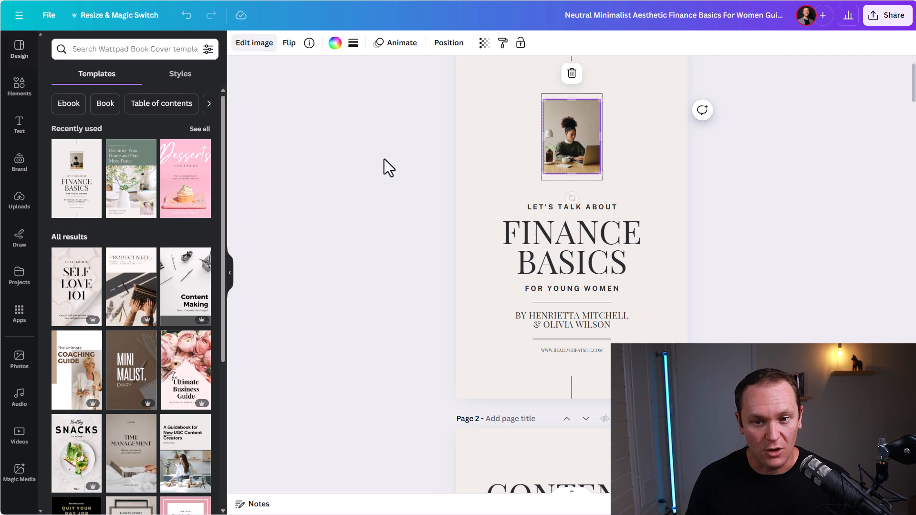
- Replace the "Finance Basics" title on the cover page with "CHANGE THE TEXT"
double_click(545, 226)
type("CHANGE THE TECT")
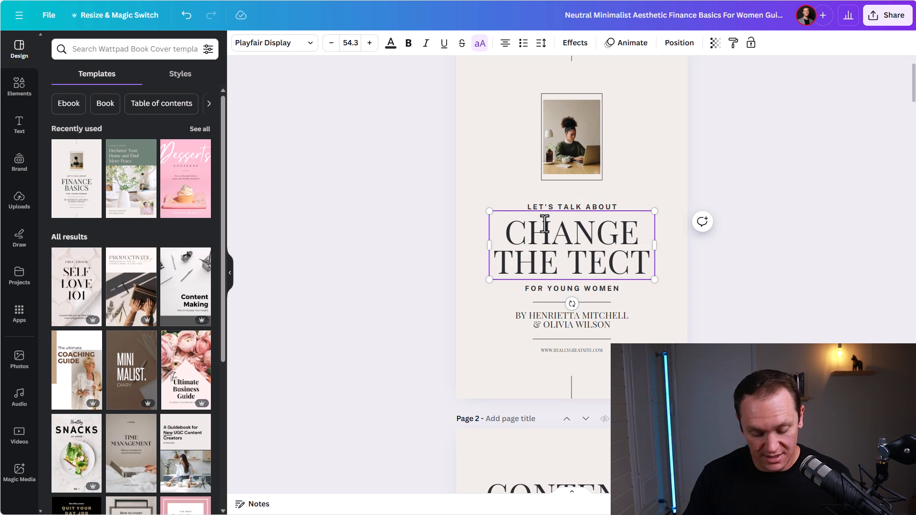
key("BackSpace")
key("BackSpace")
type("XT")
left_click(434, 228)
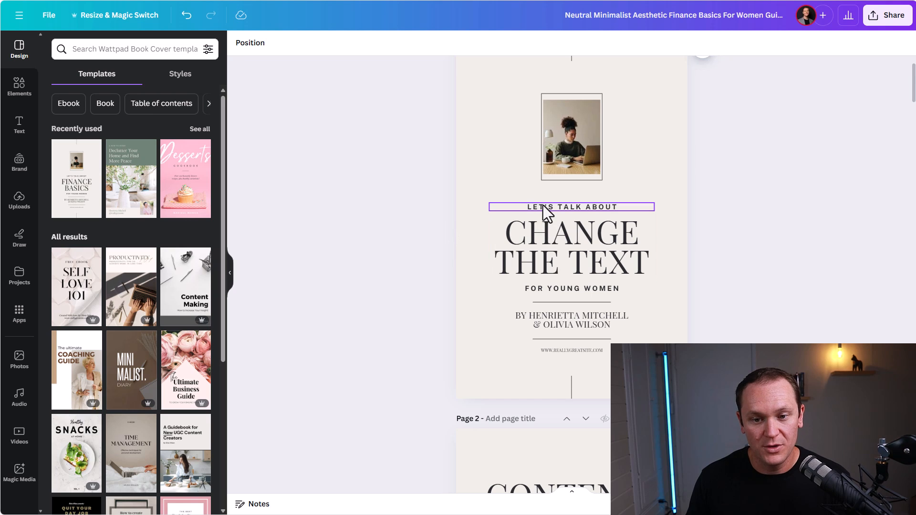
- Try removing the "FOR YOUNG WOMEN" subtitle from the cover page and undo the deletion
left_click(543, 286)
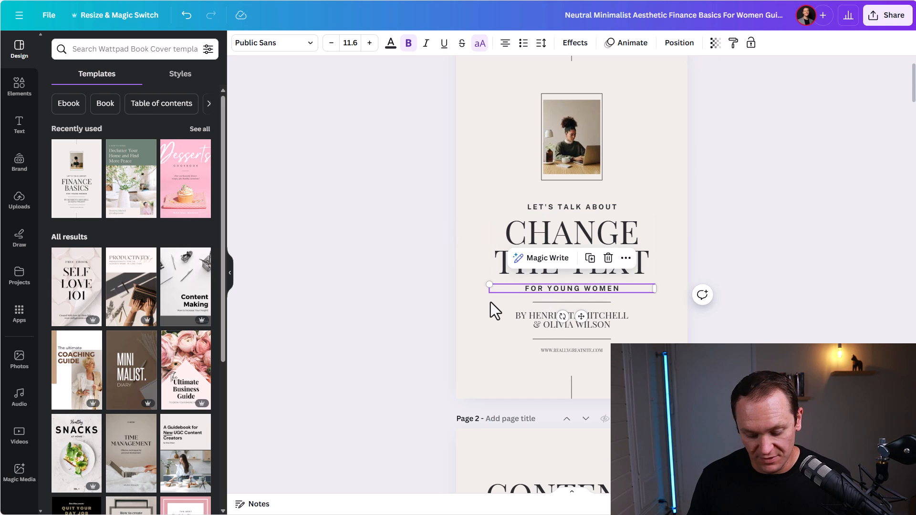
key("Delete")
scroll(461, 283, "down", 1)
scroll(461, 283, "down", 1)
key("ctrl+z")
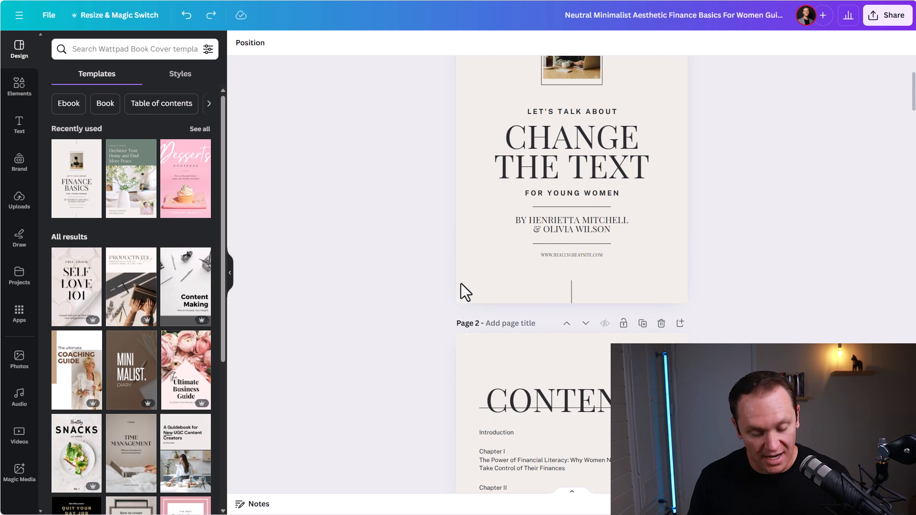
scroll(461, 283, "up", 1)
scroll(396, 177, "up", 1)
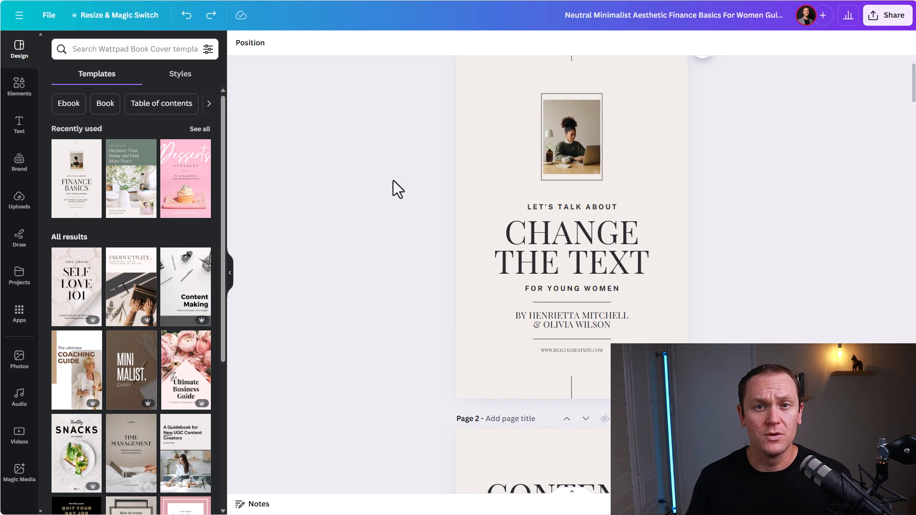
- Look through the ebook's cover, contents and About the Authors pages, returning to the cover
scroll(392, 181, "up", 1)
scroll(393, 180, "down", 5)
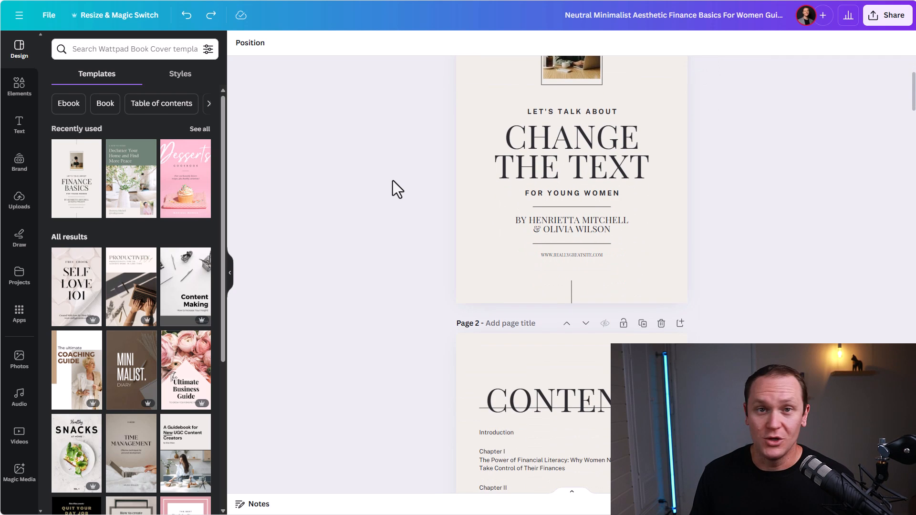
scroll(394, 180, "down", 3)
scroll(429, 179, "down", 1)
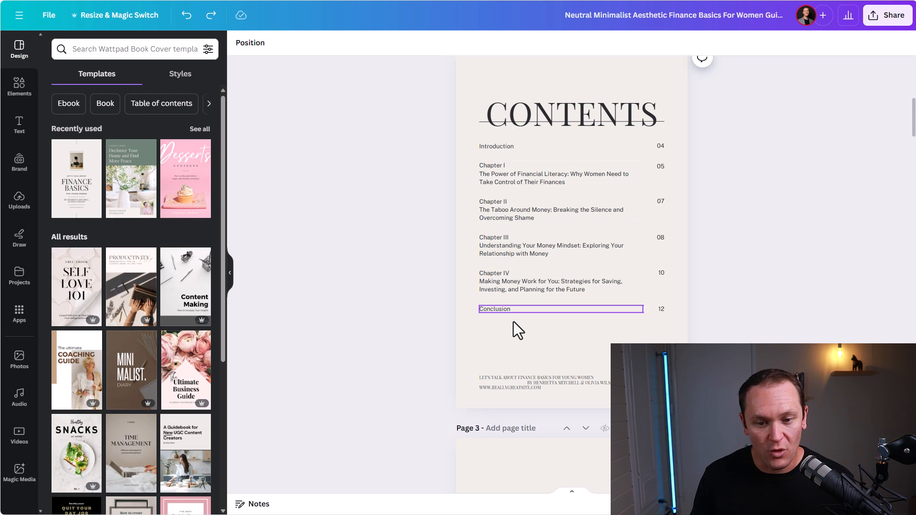
scroll(340, 165, "down", 8)
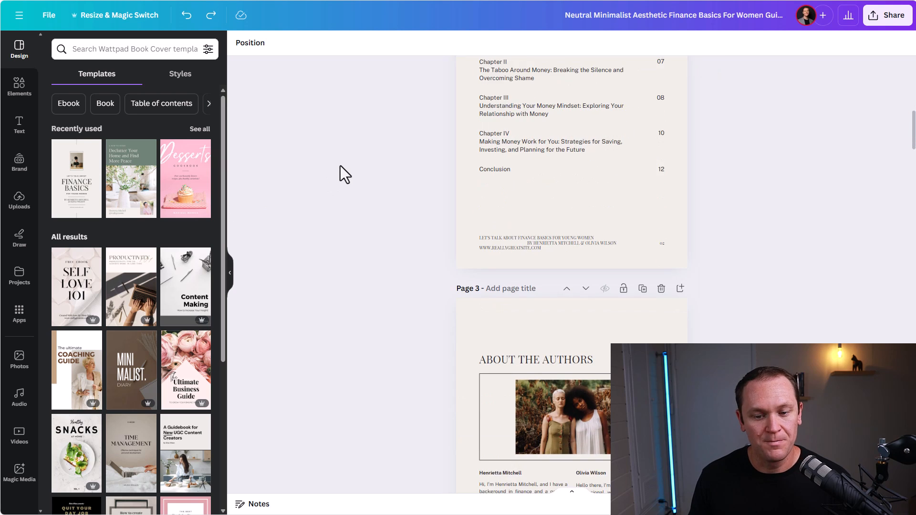
scroll(340, 165, "up", 15)
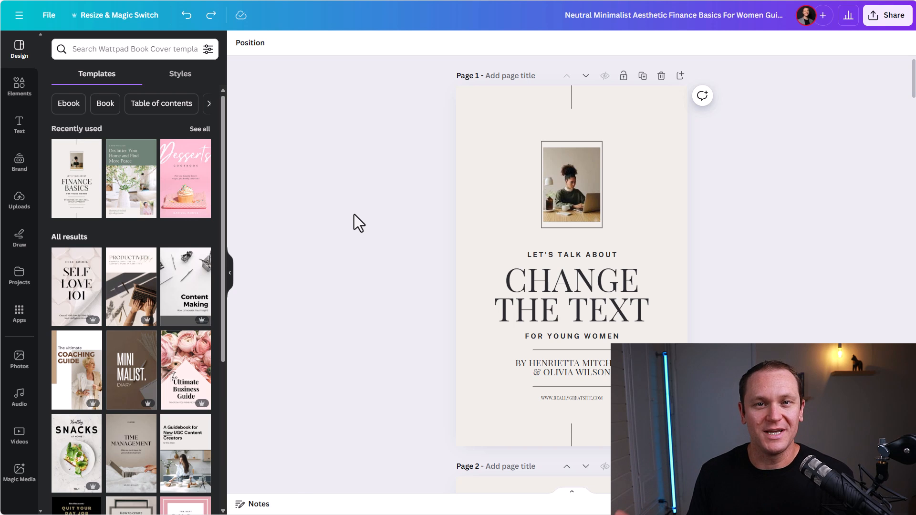
scroll(581, 242, "down", 8)
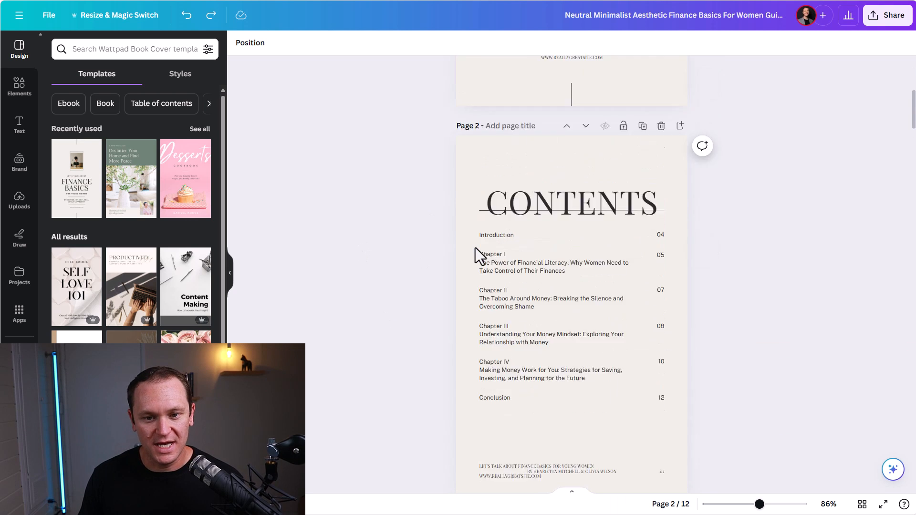
scroll(475, 248, "up", 8)
- Download all pages of the ebook design as a PDF Standard file
left_click(869, 30)
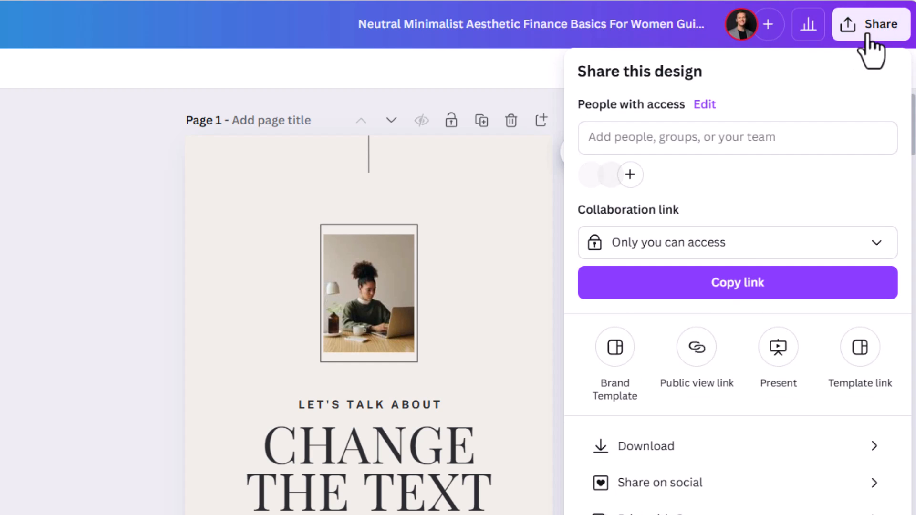
left_click(706, 443)
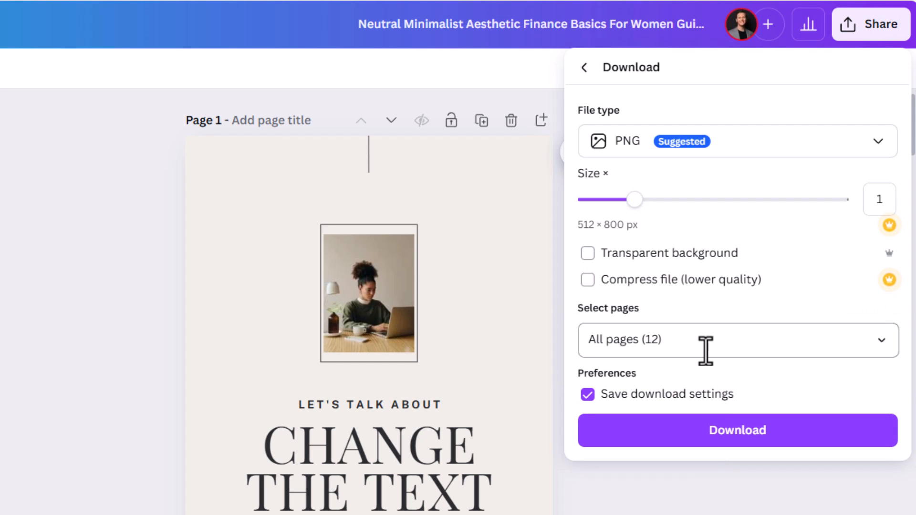
left_click(685, 130)
left_click(674, 153)
left_click(672, 151)
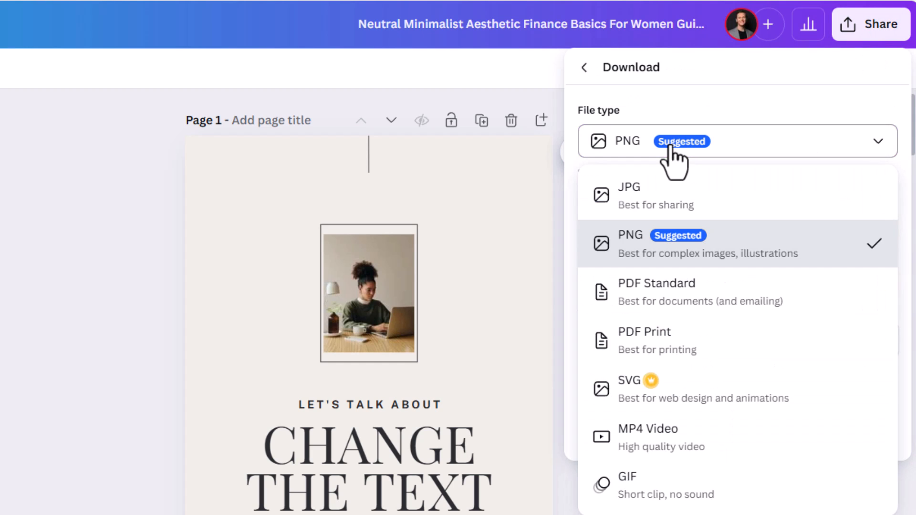
left_click(718, 299)
left_click(701, 259)
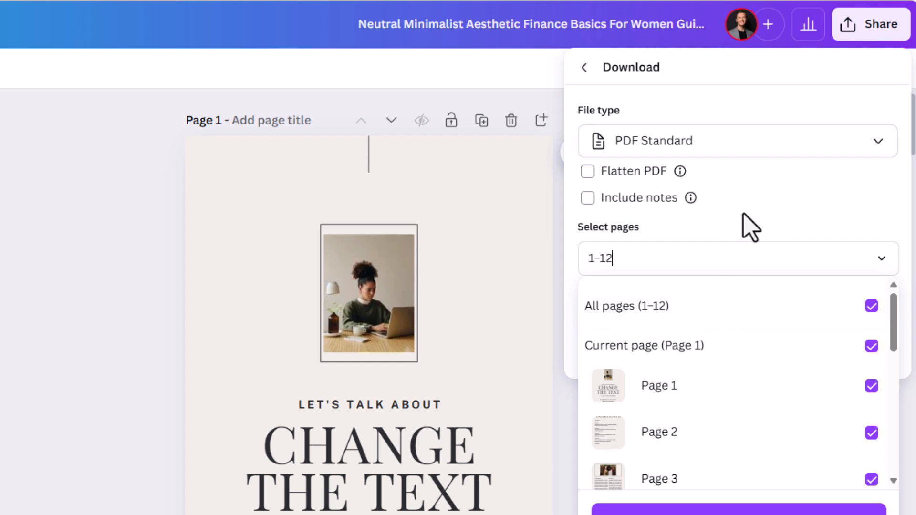
left_click(750, 227)
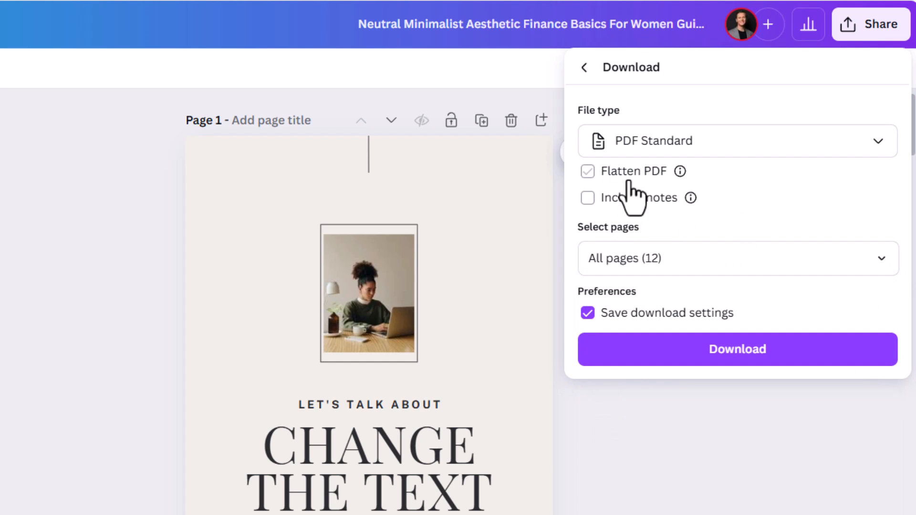
left_click(720, 360)
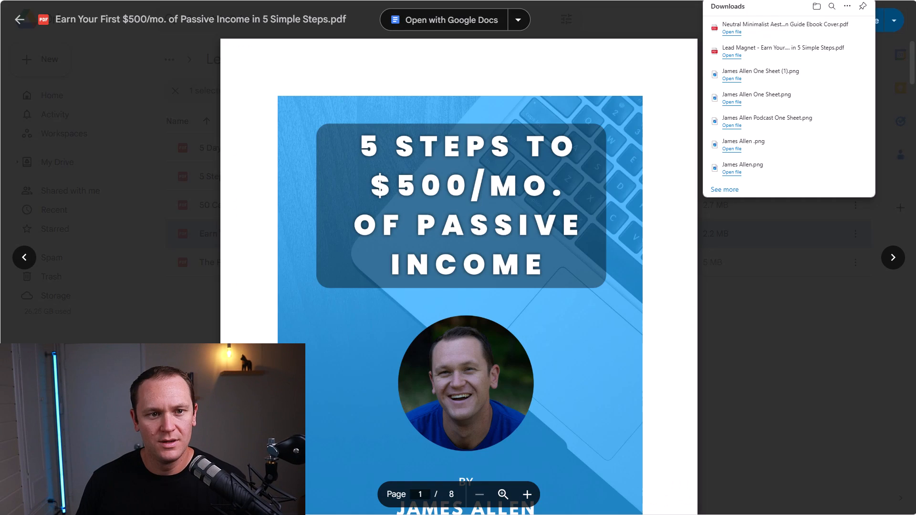
- In Google Drive, close the open PDF preview and upload the downloaded Neutral Minimalist Aesthetic ebook PDF to the Lead Magnet PDFs folder
left_click(121, 180)
left_click(381, 334)
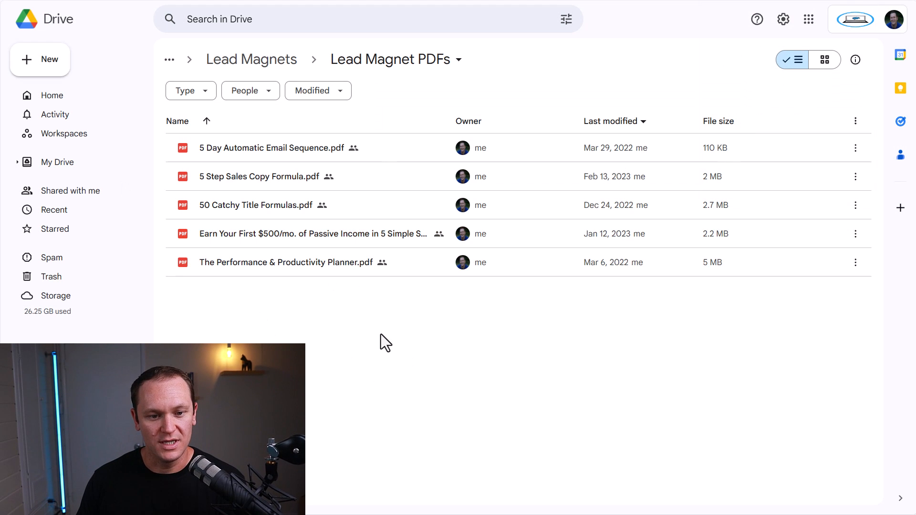
right_click(329, 348)
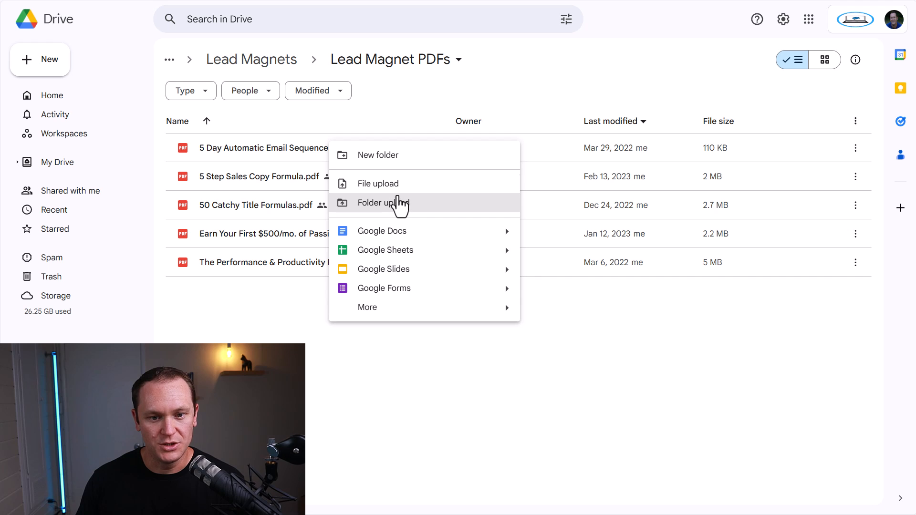
left_click(396, 203)
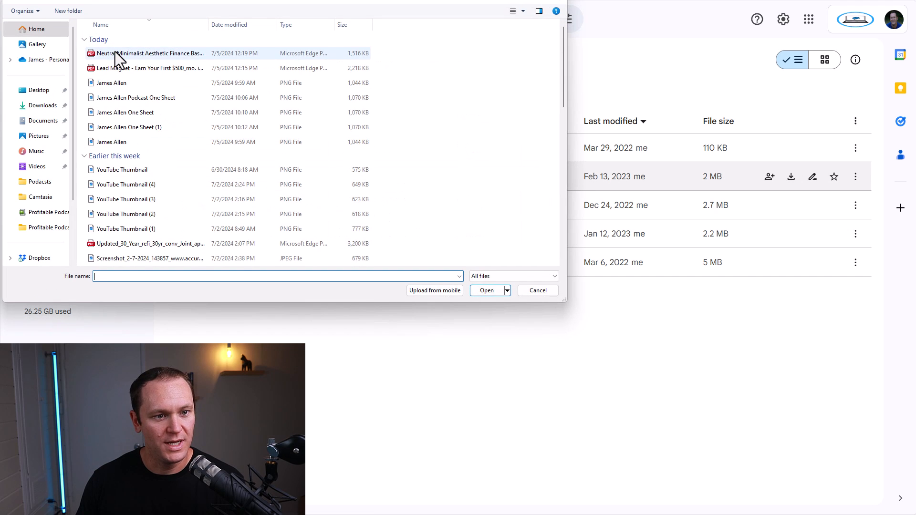
double_click(115, 54)
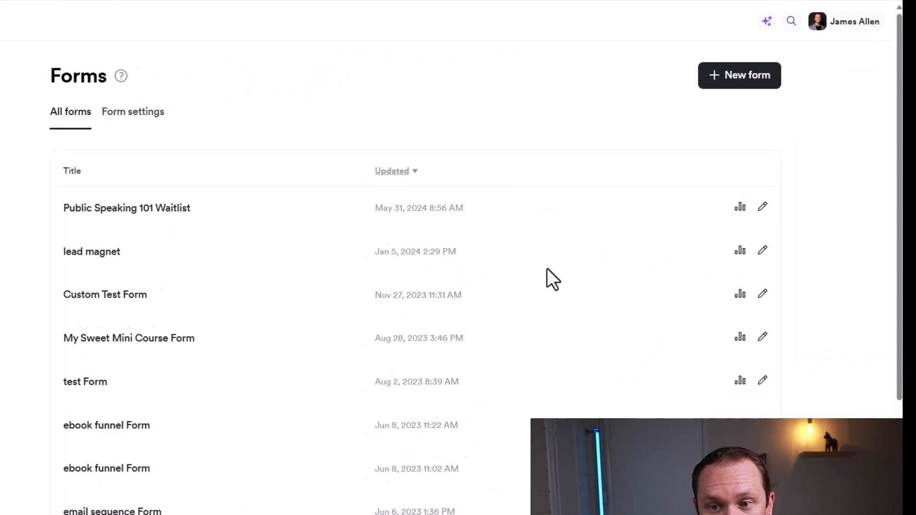
- In Kajabi, create a new form titled "My awesome checklist" and set its opt-in setting to Single Opt-In
left_click(721, 86)
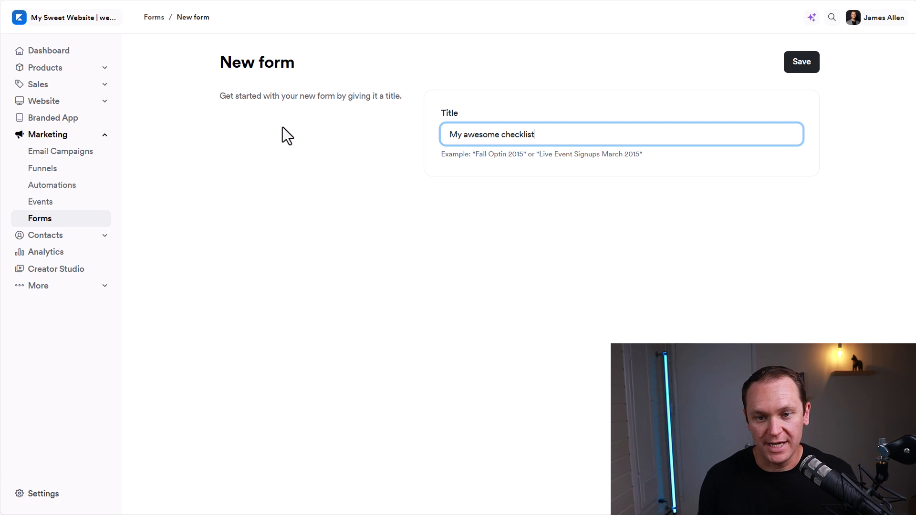
left_click(796, 67)
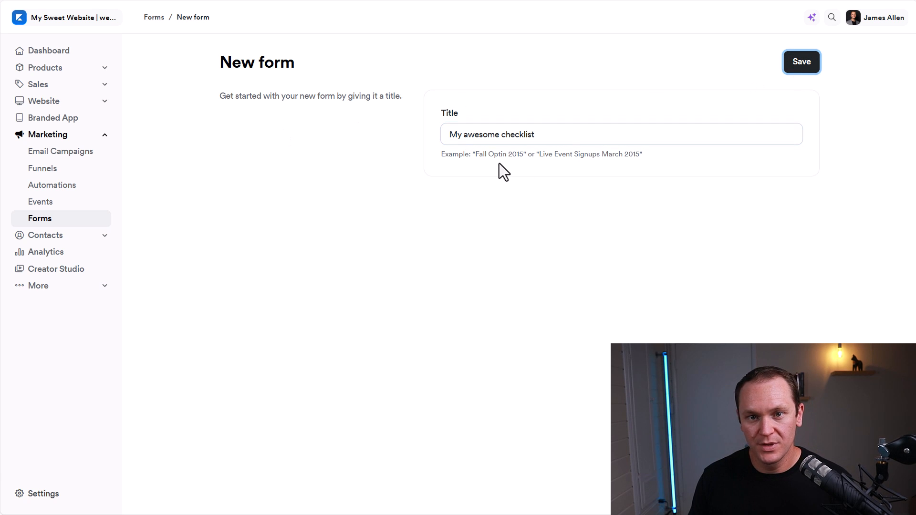
scroll(184, 230, "down", 3)
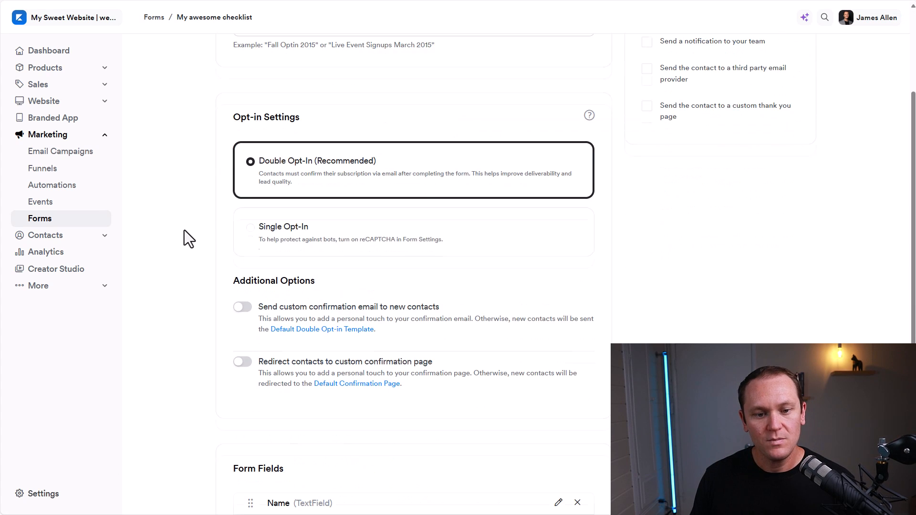
left_click_drag(219, 127, 319, 126)
left_click(188, 154)
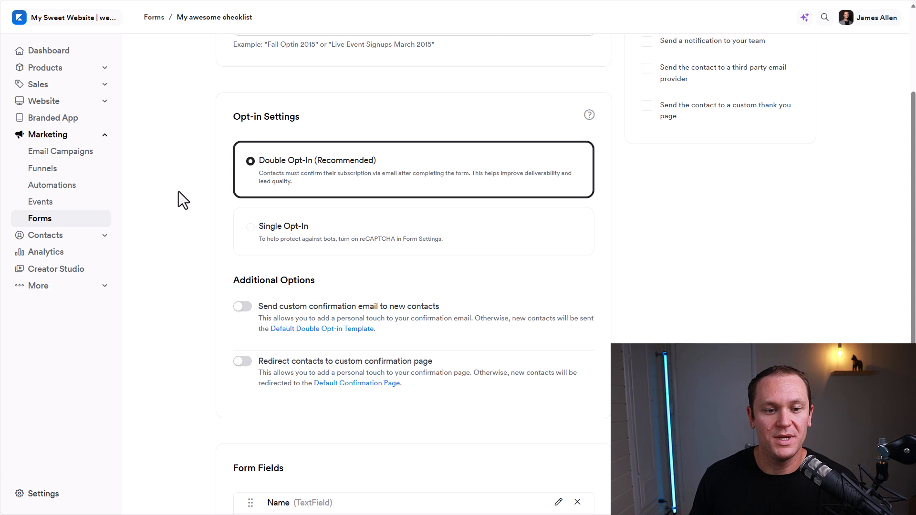
scroll(181, 176, "down", 1)
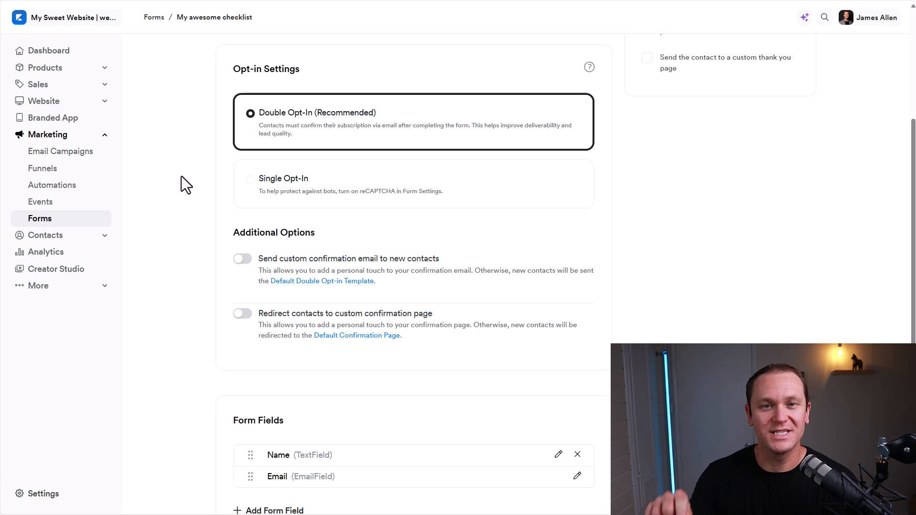
left_click(244, 190)
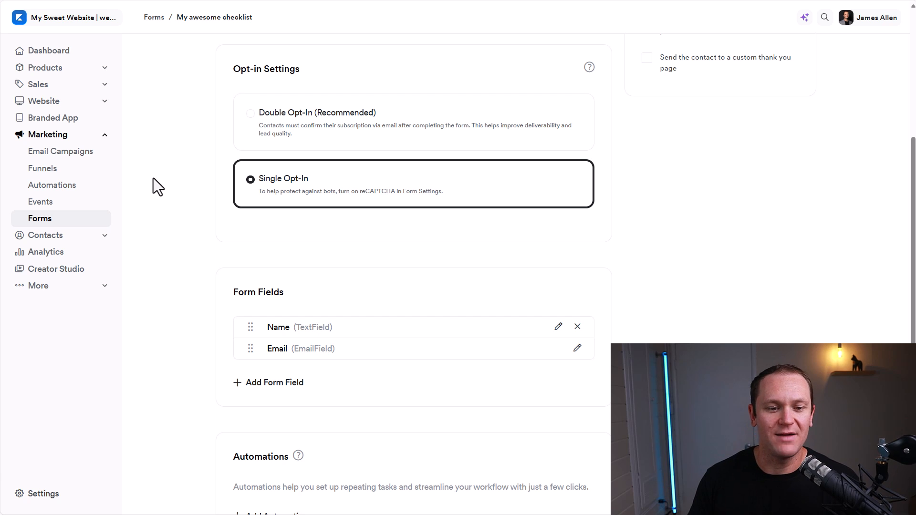
- Check the form's fields and start a new automation for form submission with Send an email as its action
scroll(243, 197, "down", 1)
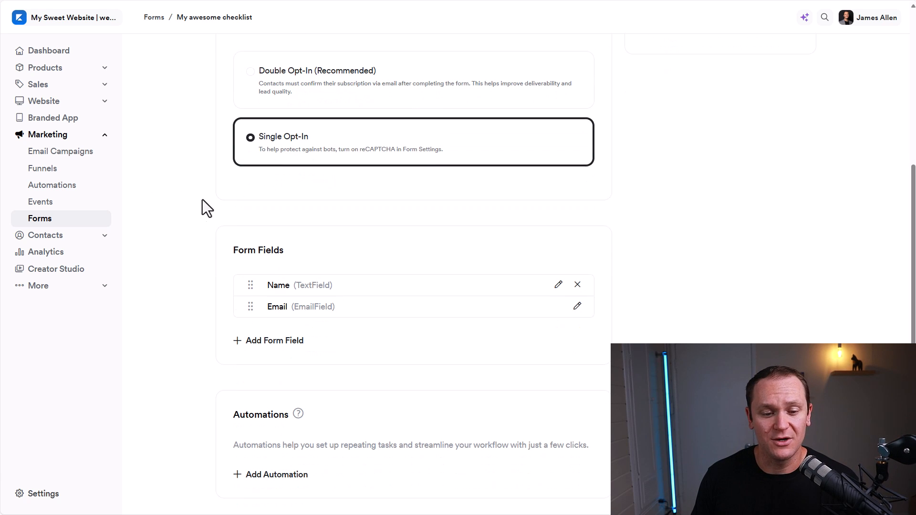
left_click_drag(233, 257, 287, 254)
left_click(218, 284)
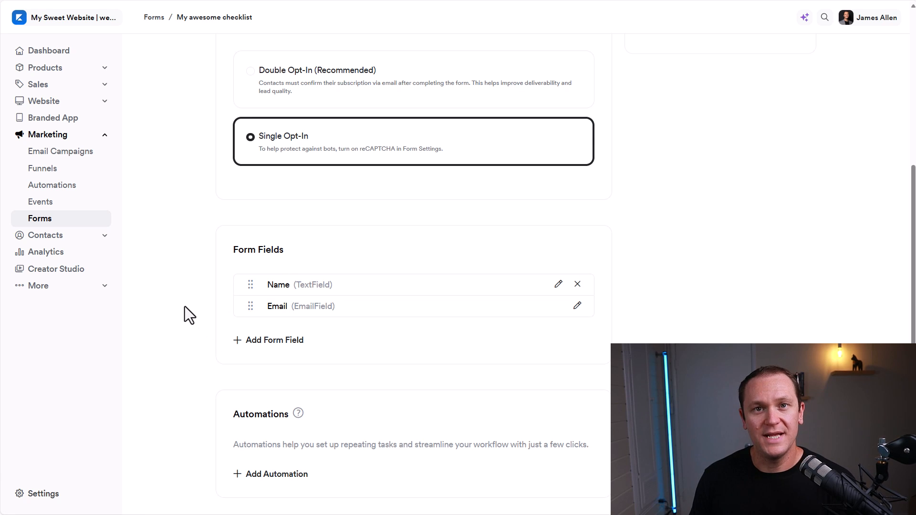
left_click_drag(230, 414, 293, 413)
left_click(215, 440)
left_click(260, 474)
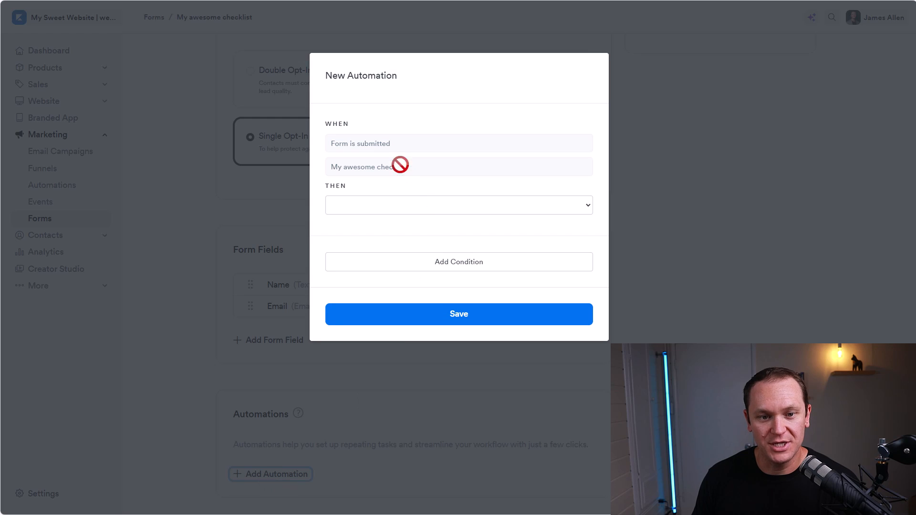
left_click_drag(355, 127, 330, 145)
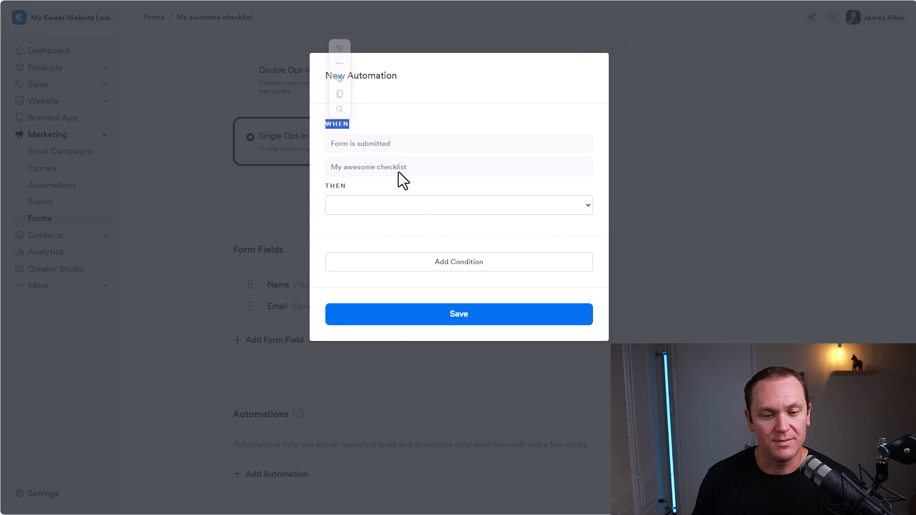
left_click_drag(342, 187, 325, 187)
left_click(377, 204)
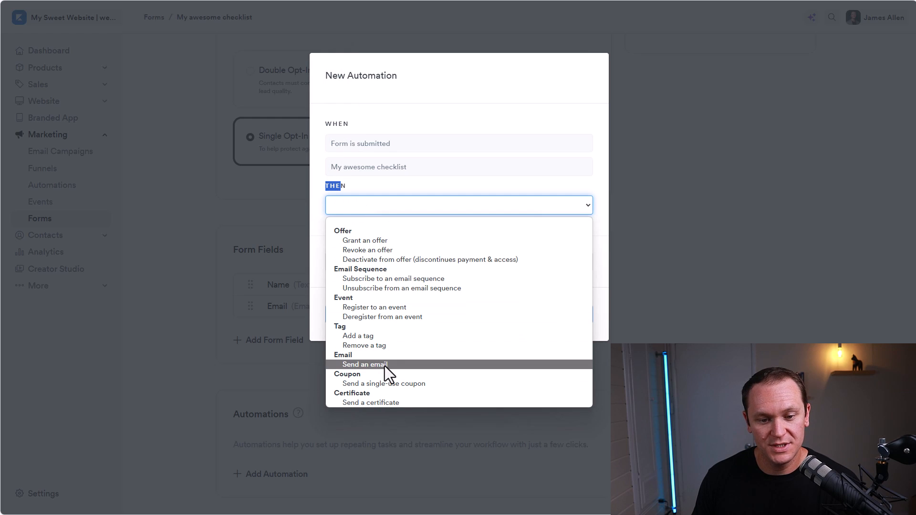
left_click(425, 365)
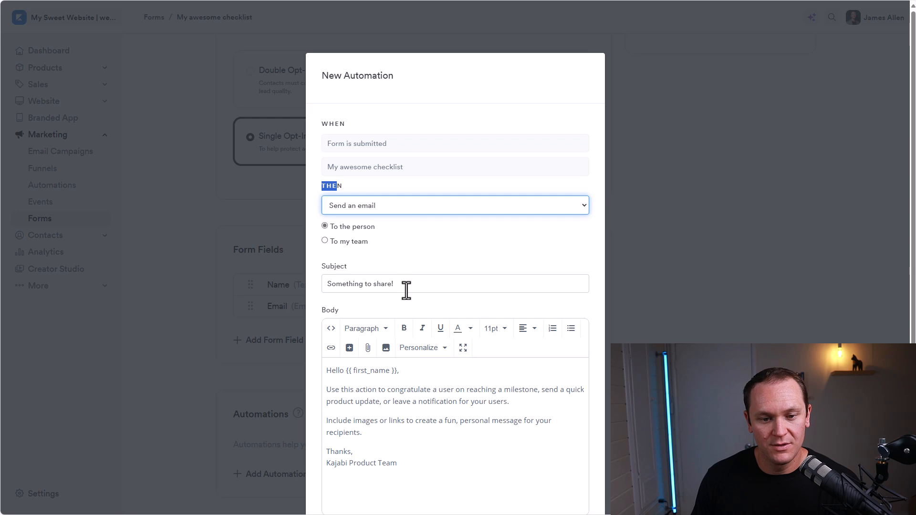
- Set the automation email's subject to "Your Guide! (link inside)"
left_click_drag(405, 283, 310, 287)
type("Your Guide")
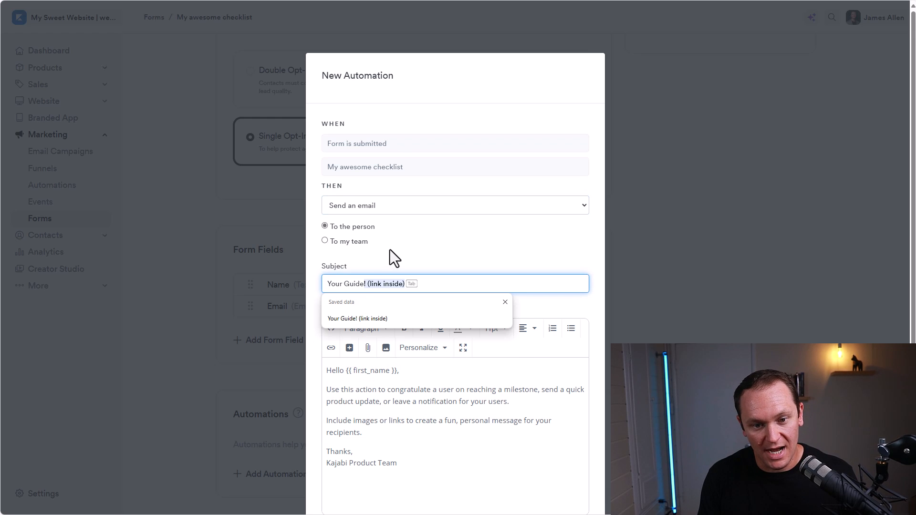
key("Tab")
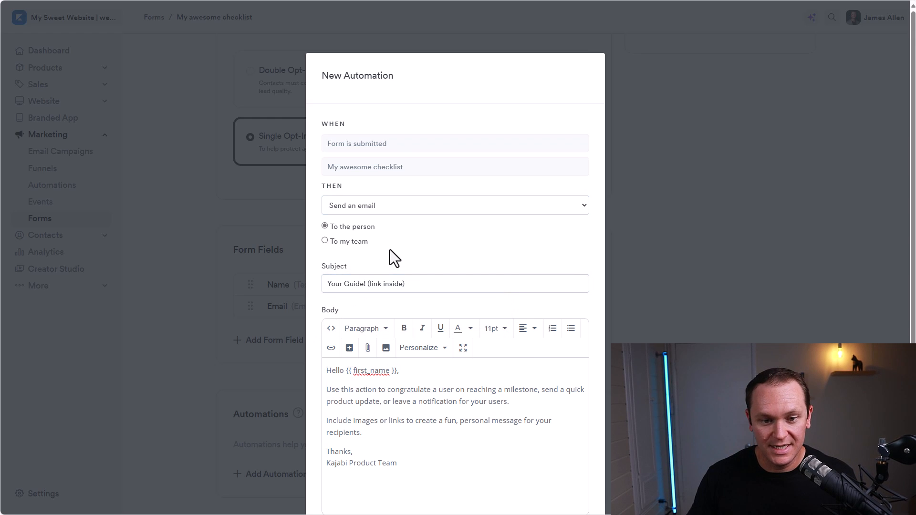
left_click_drag(360, 282, 300, 282)
left_click(401, 263)
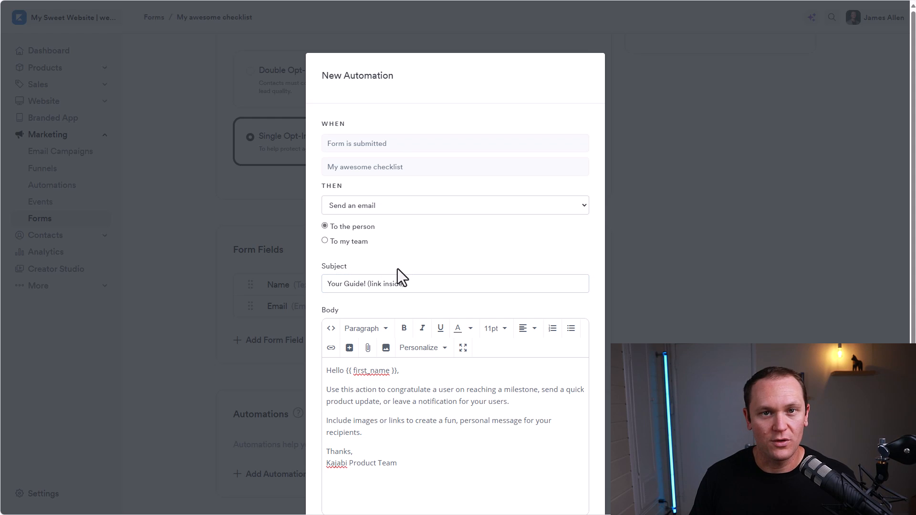
- Examine the first-name placeholder in the email greeting and the available personalization fields
scroll(408, 283, "down", 4)
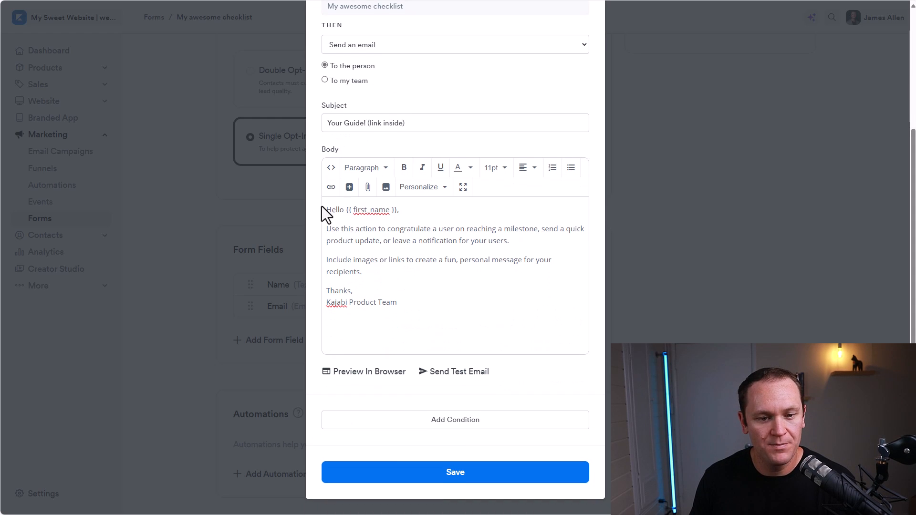
mouse_move(345, 210)
left_mouse_down()
mouse_move(398, 213)
mouse_move(333, 210)
mouse_move(397, 211)
mouse_move(343, 214)
left_mouse_up()
left_click(393, 211)
left_click(343, 215)
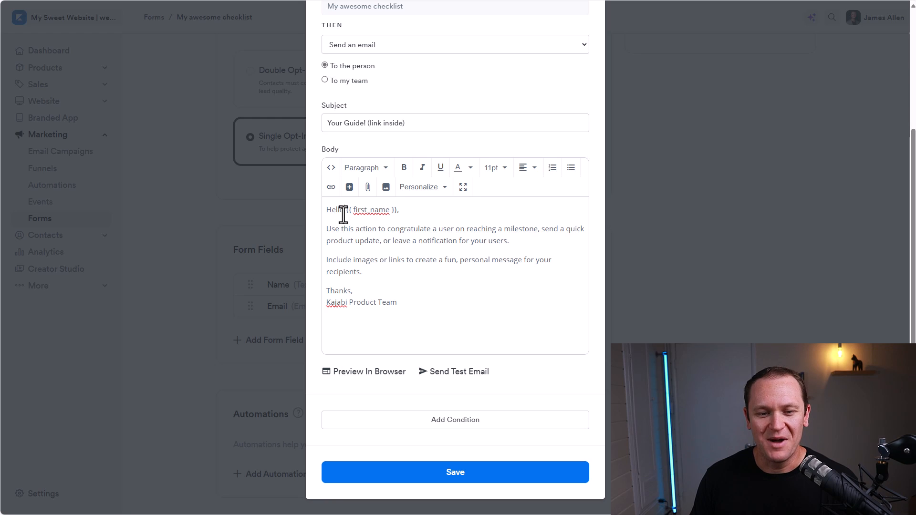
mouse_move(346, 210)
left_mouse_down()
mouse_move(399, 215)
mouse_move(346, 215)
left_mouse_up()
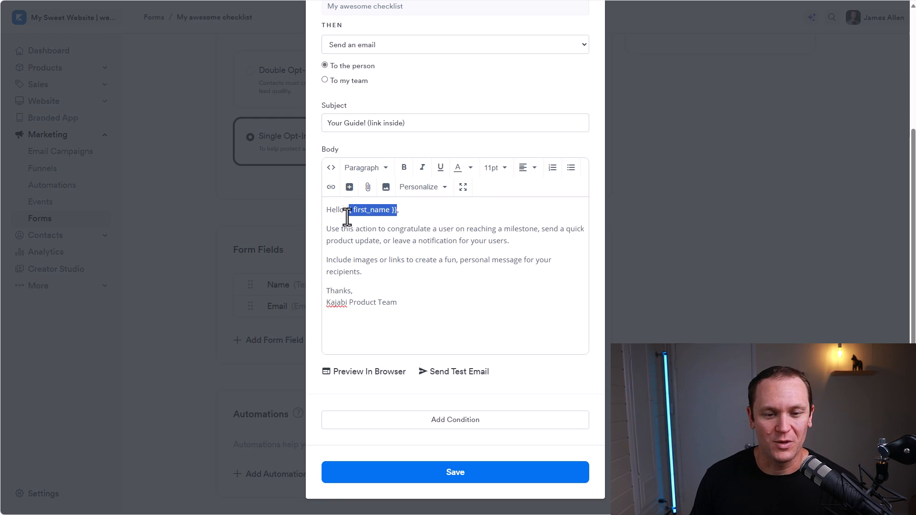
left_click(347, 215)
left_click_drag(344, 213, 398, 216)
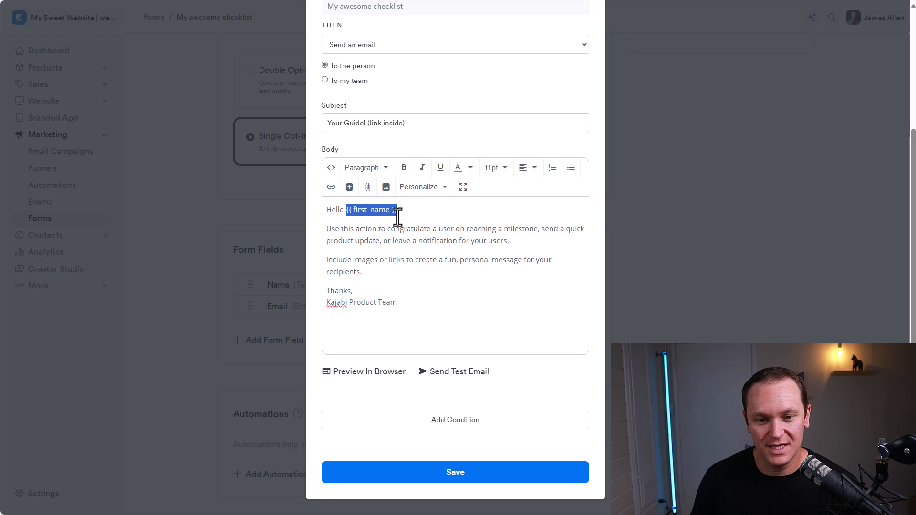
left_click(430, 190)
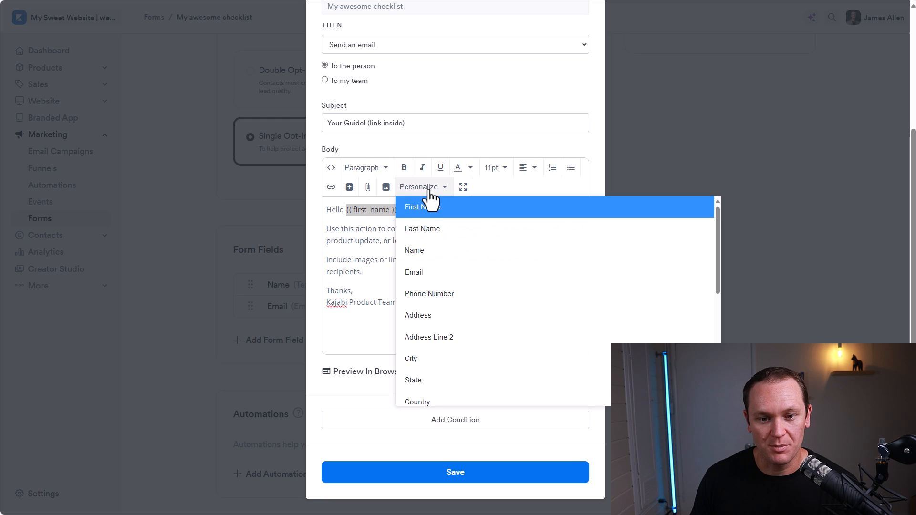
left_click(372, 229)
left_click_drag(397, 214, 521, 251)
left_click(520, 250)
- Replace the two placeholder paragraphs in the email body with "Thanks so much for picking up that guide!"
left_click_drag(377, 277, 325, 230)
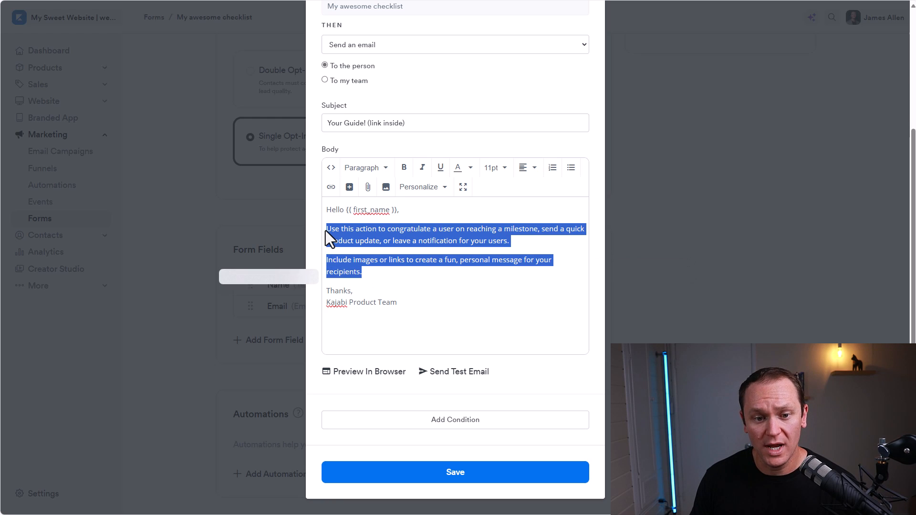
type("thank")
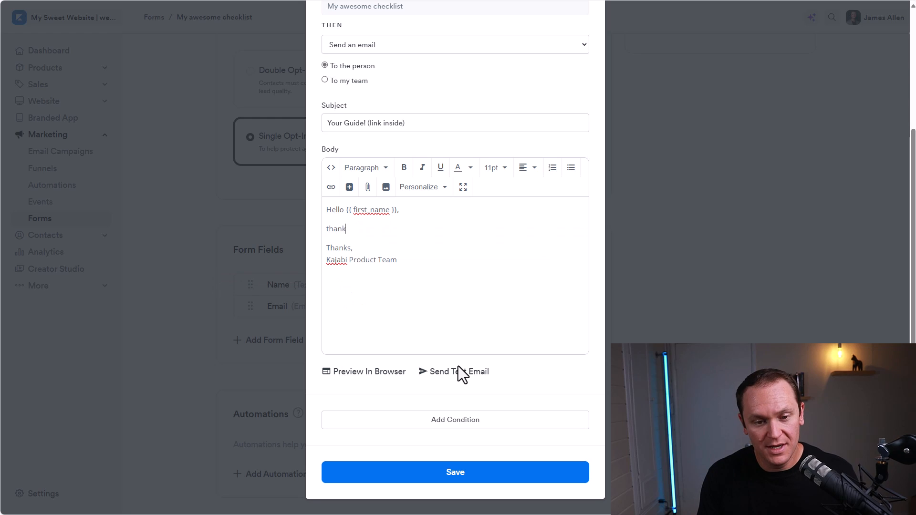
type("s so much for pickin")
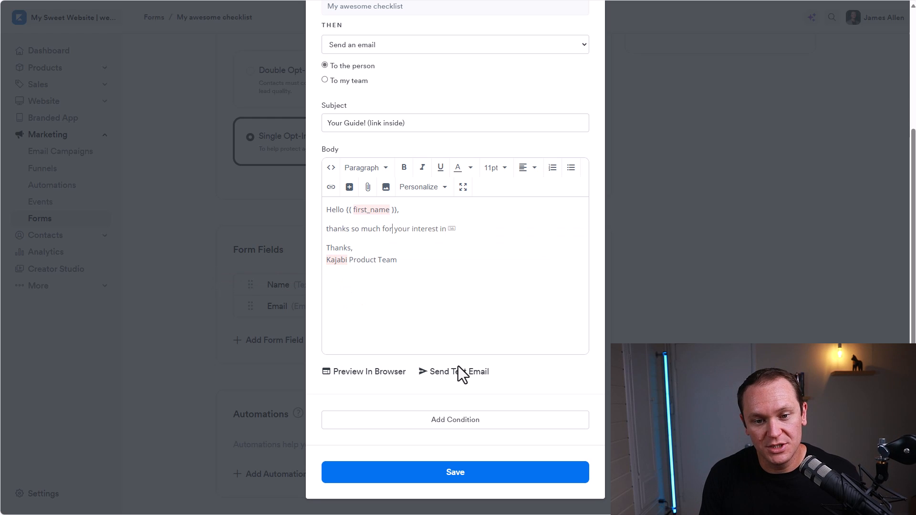
type("g up th")
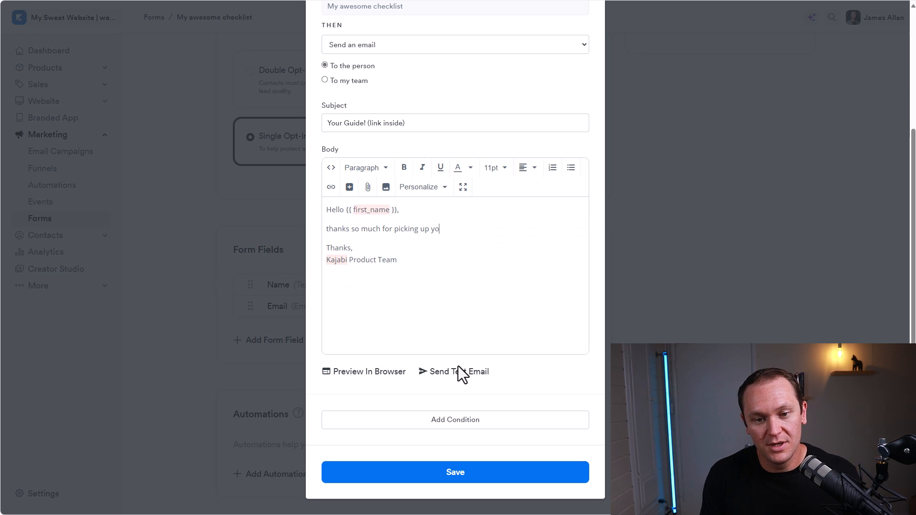
type("at guide")
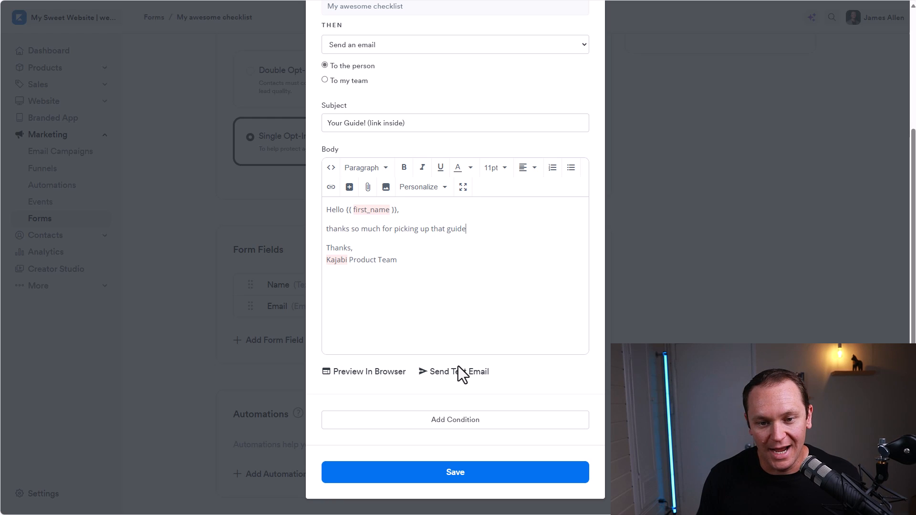
left_click_drag(328, 226, 324, 231)
type("T")
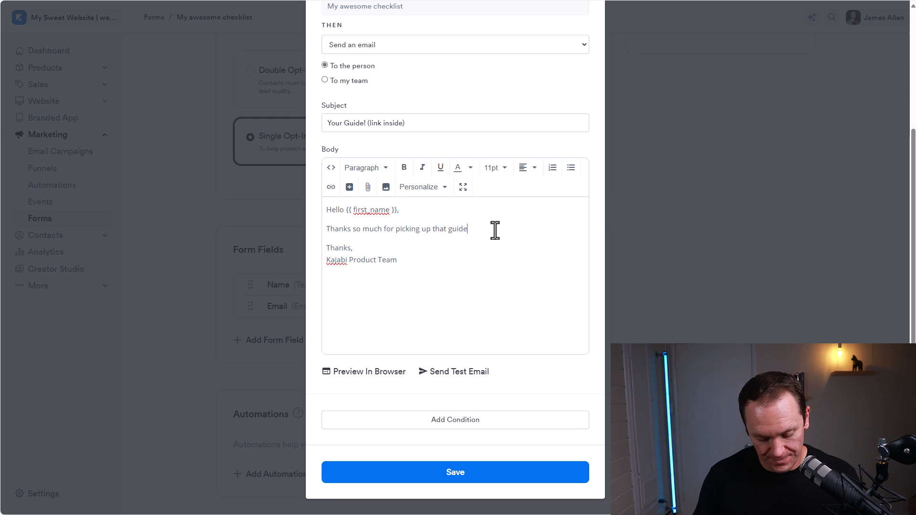
type("!")
- Add the paragraphs "Click here to download it now." and "If you have any questions, or need anything else, just reply to this email."
key("Return")
key("Return")
key("BackSpace")
type("Click here to download it now.")
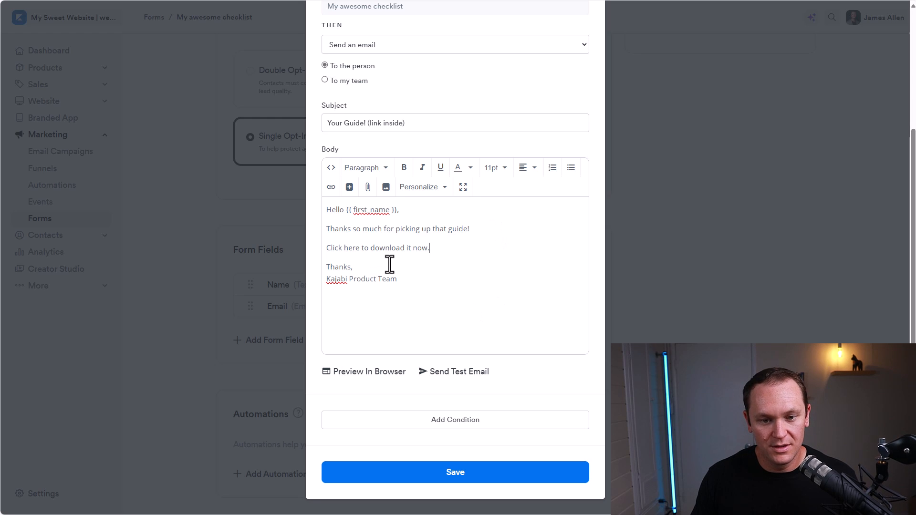
key("Return")
type("If you have any questions, or n")
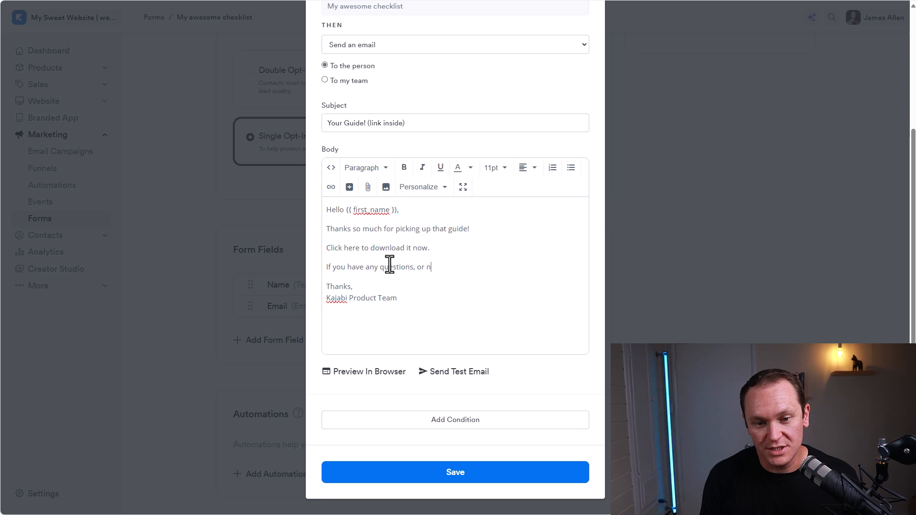
type("eed anything else, just email me")
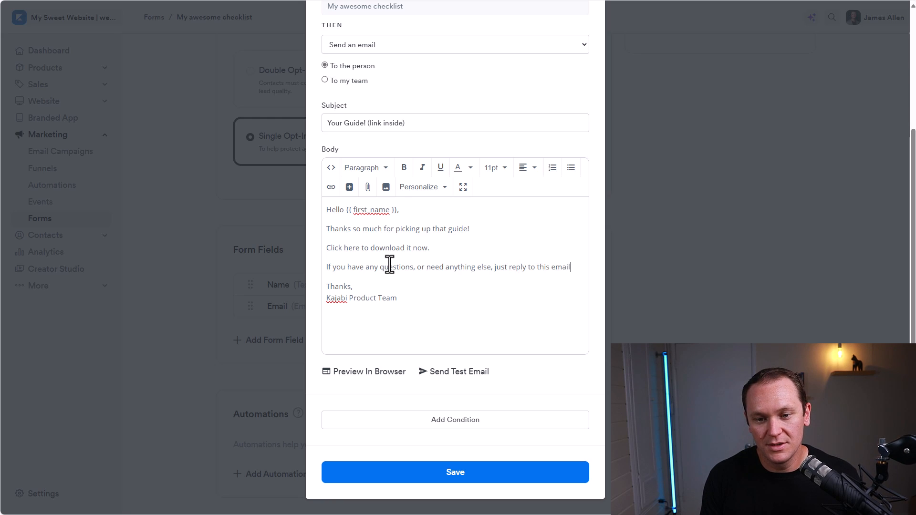
- Replace "Kajabi Product Team" in the email sign-off with the sender's first name
left_click_drag(397, 298, 327, 288)
type("James")
left_click(364, 298)
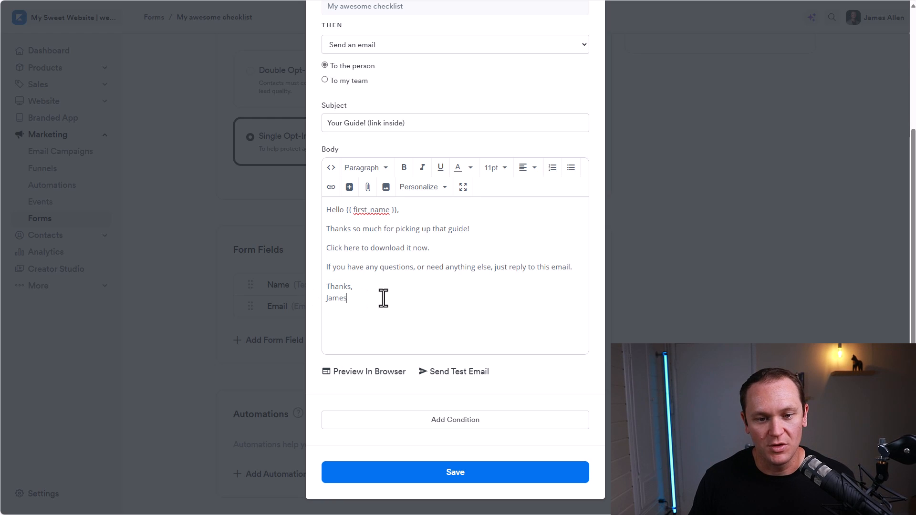
- In Google Drive, copy the share link of "Earn Your First $500/mo. of Passive Income in 5 Simple Steps.pdf" with Anyone with the link as Viewer
left_click_drag(429, 248, 316, 245)
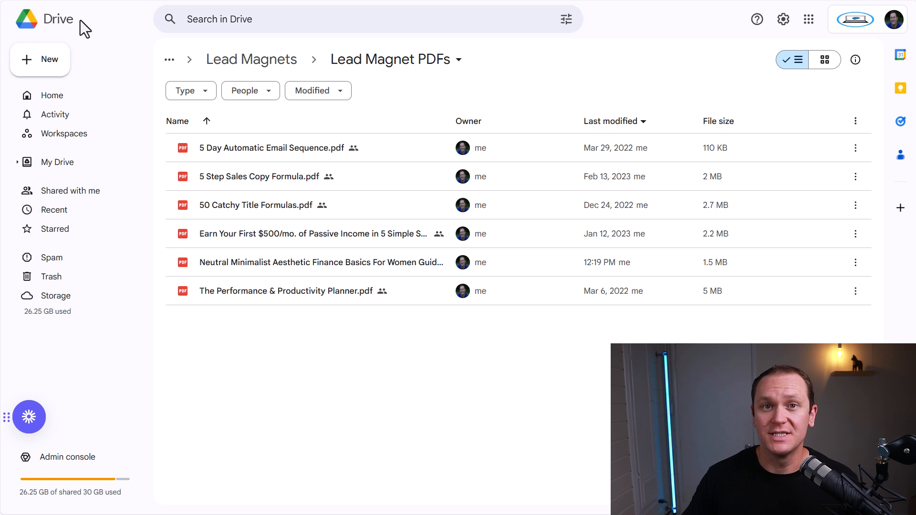
double_click(224, 236)
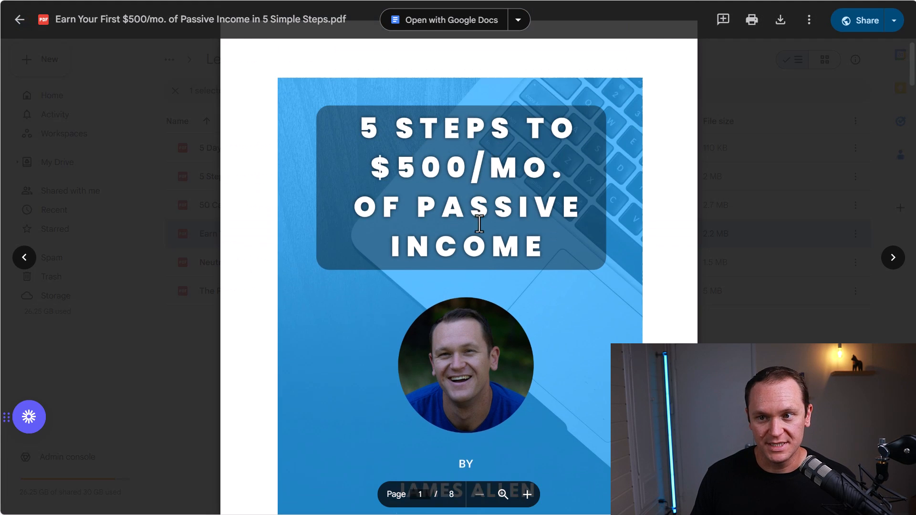
left_click(854, 26)
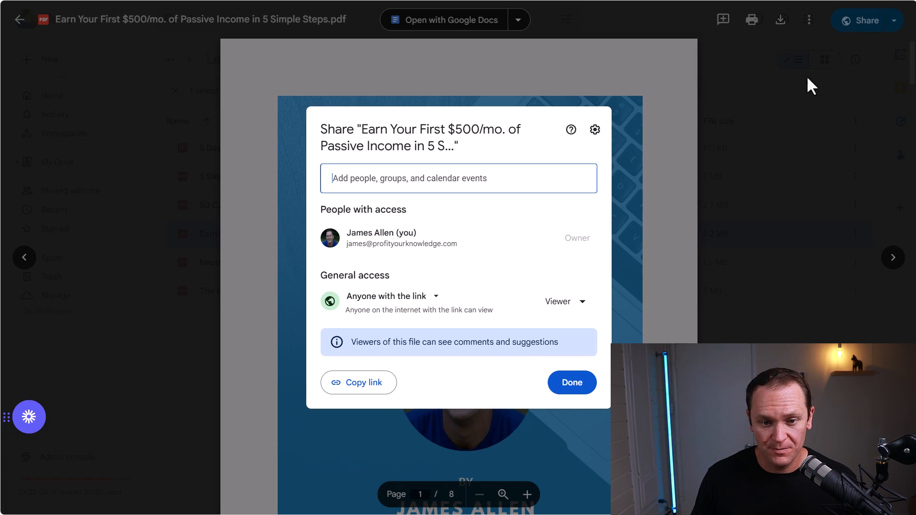
left_click(412, 299)
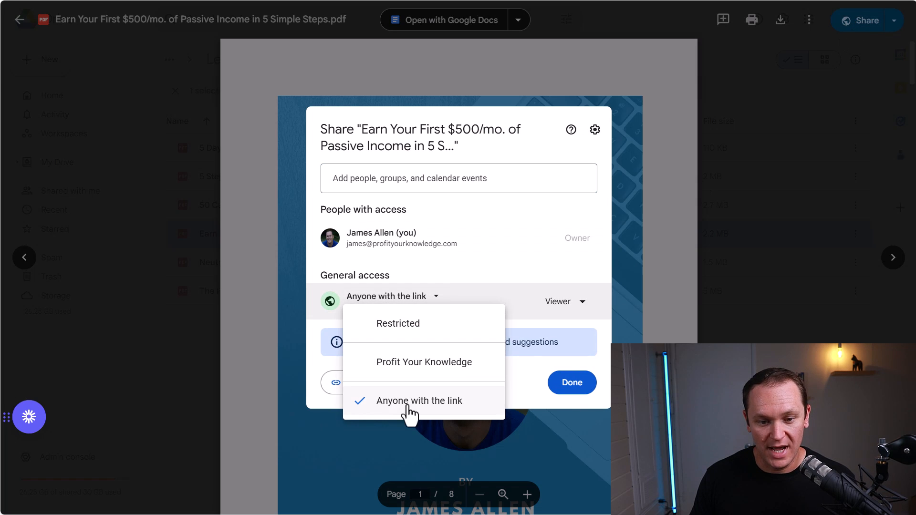
left_click(491, 279)
left_click(581, 304)
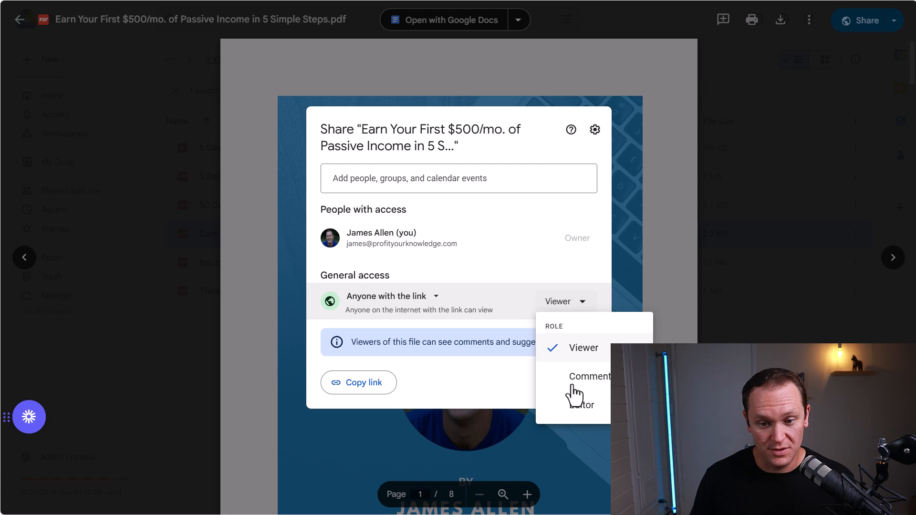
left_click(574, 348)
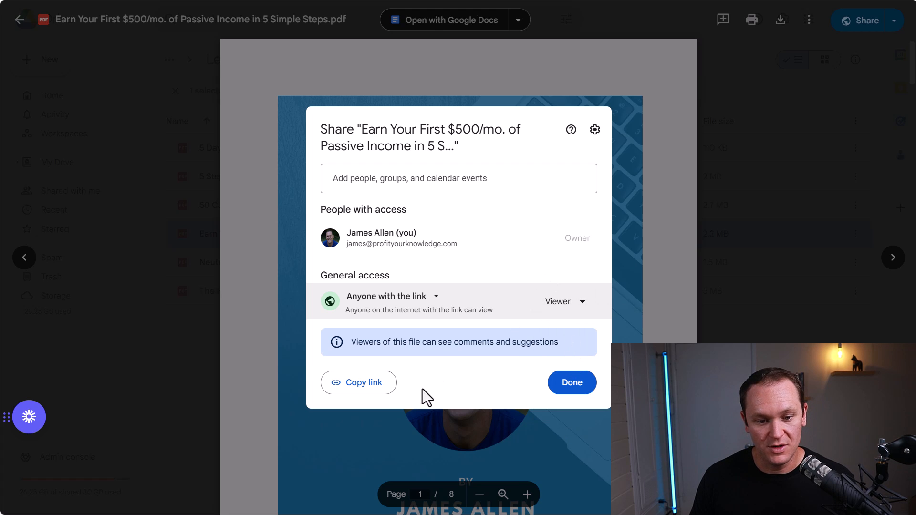
left_click(364, 385)
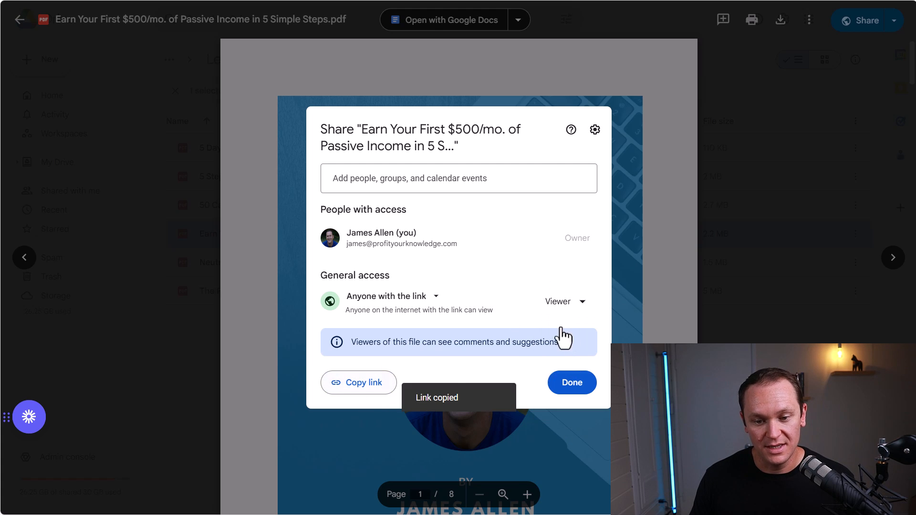
left_click(556, 381)
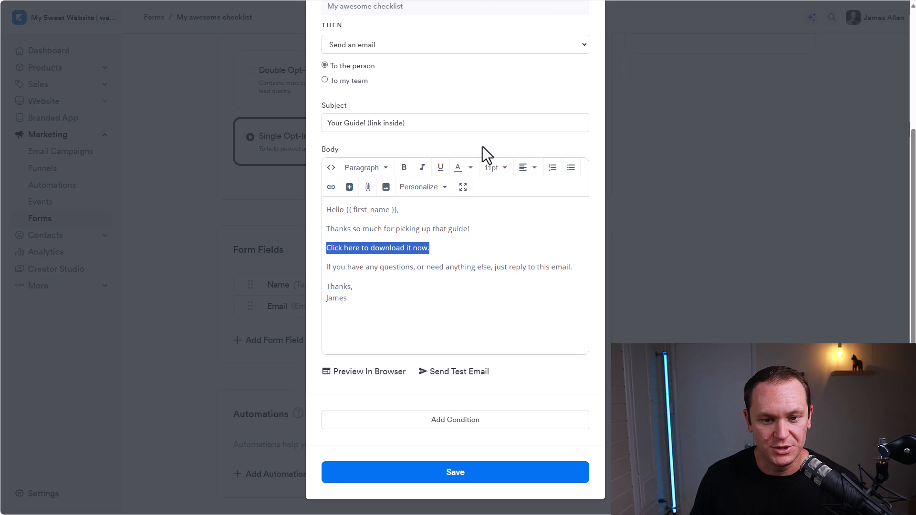
- Back in Kajabi, link the line "Click here to download it now." to the copied Google Drive URL
left_click(434, 250)
left_click_drag(434, 249, 322, 248)
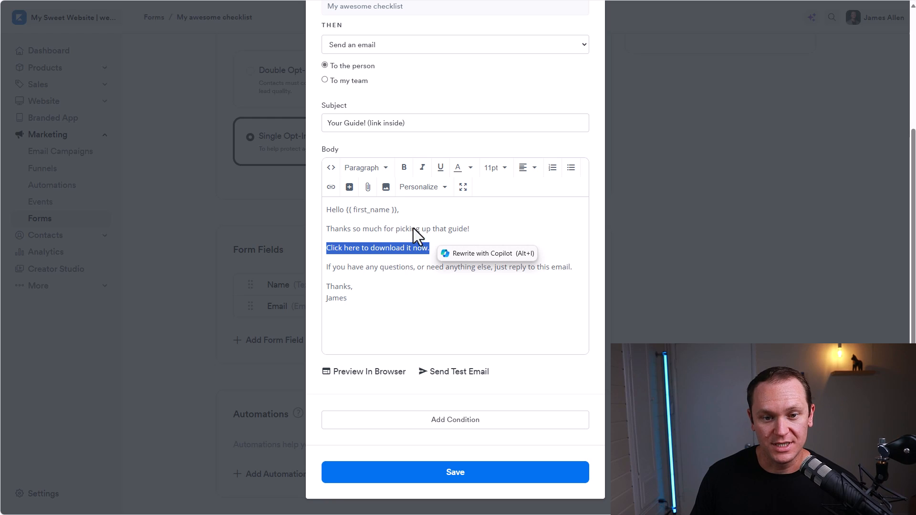
left_click(331, 187)
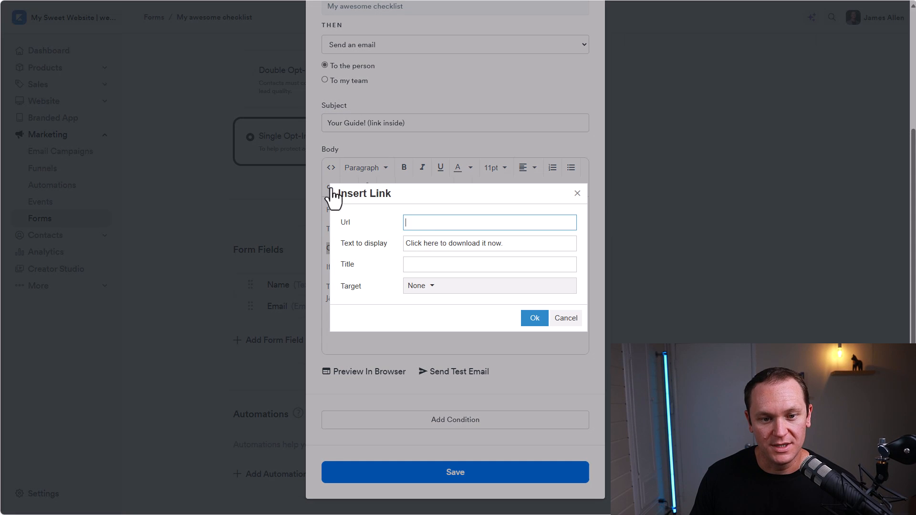
left_click_drag(403, 243, 523, 253)
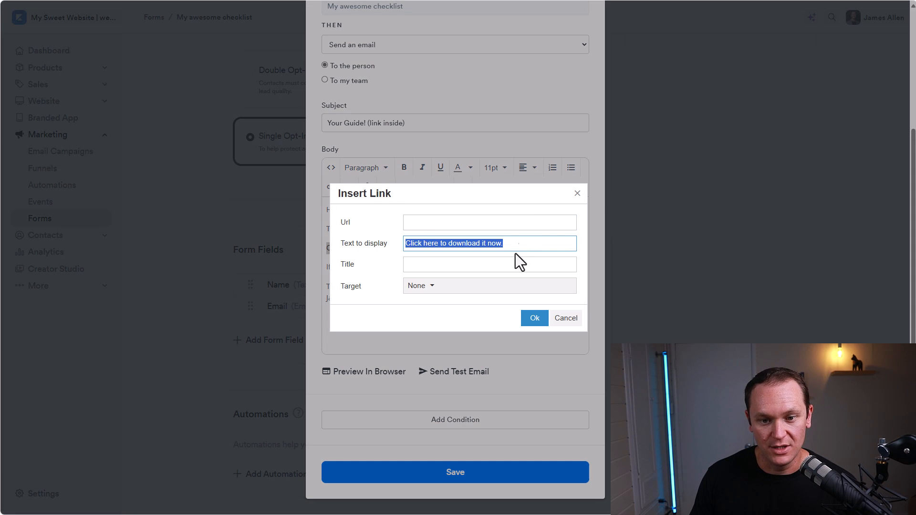
left_click_drag(386, 253, 340, 243)
left_click(443, 223)
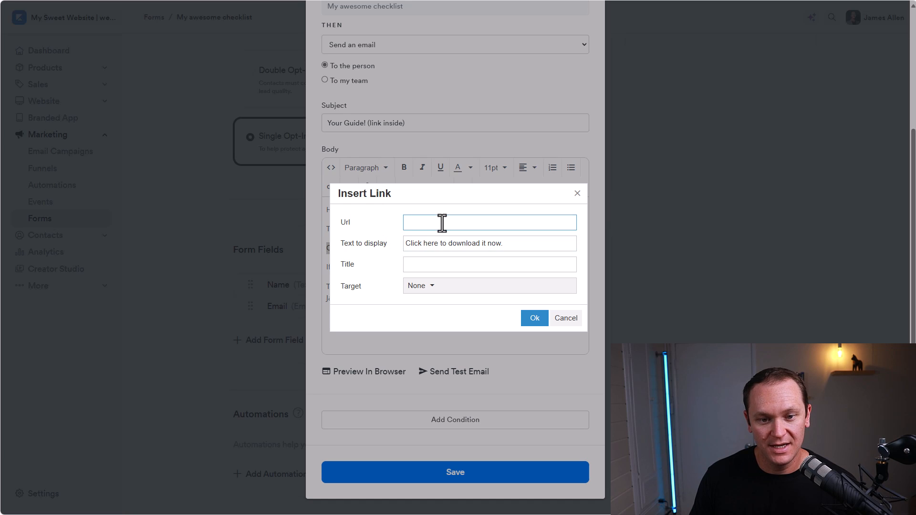
key("ctrl+v")
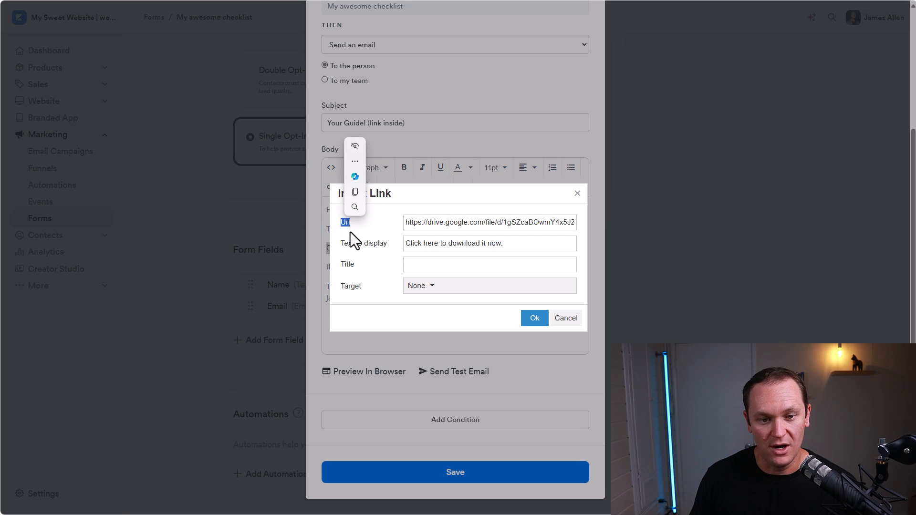
left_click(533, 320)
- Format the "Click here to download it now." link as bold, underlined and blue
left_click_drag(442, 252, 320, 251)
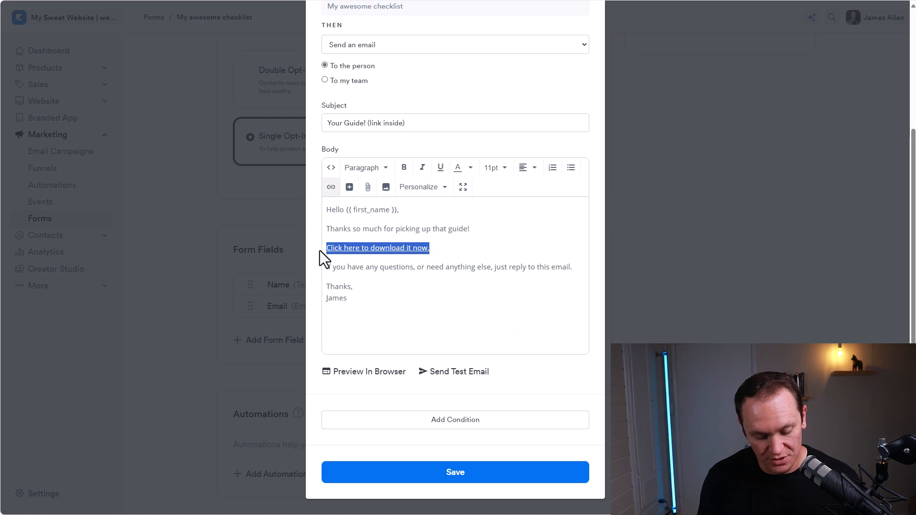
key("ctrl+b")
key("ctrl+u")
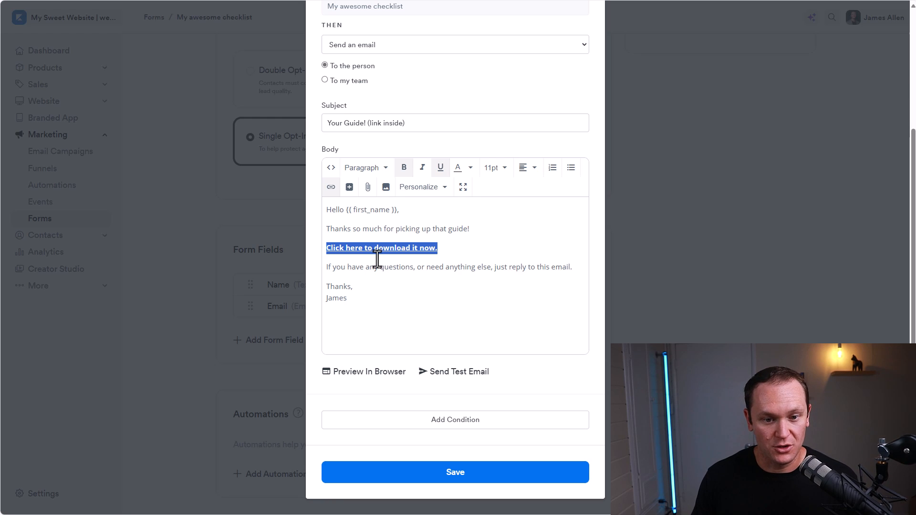
left_click(471, 168)
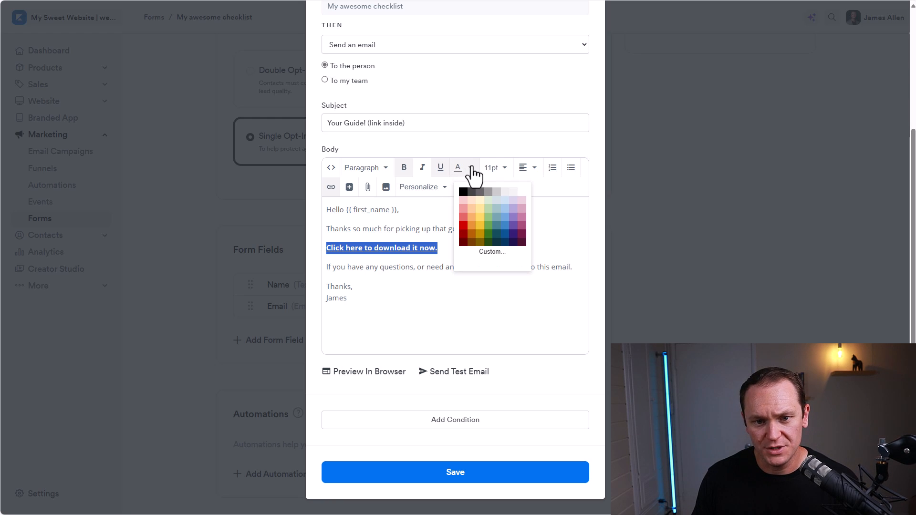
left_click(504, 227)
left_click(492, 233)
left_click_drag(440, 247, 326, 250)
left_click(358, 285)
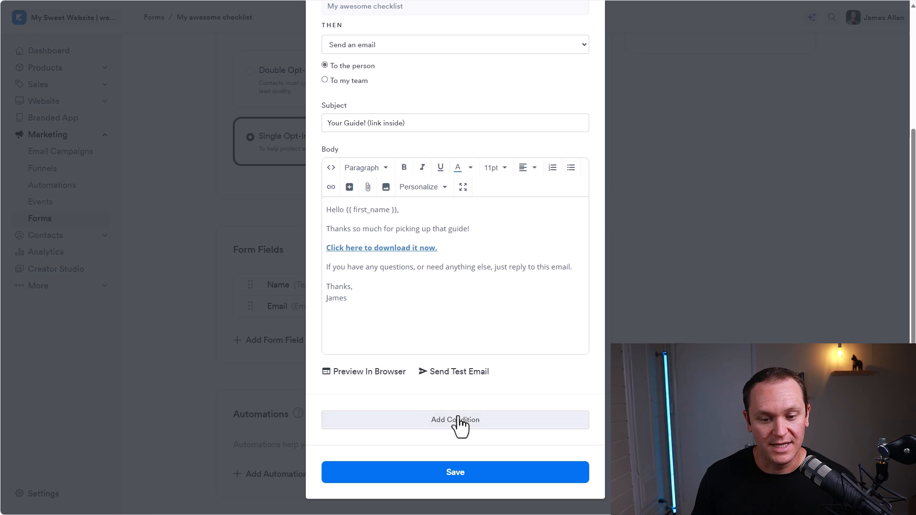
- Put the sender's first name in its own paragraph below "Thanks," and save both the email automation and the form
left_click(353, 287)
key("Return")
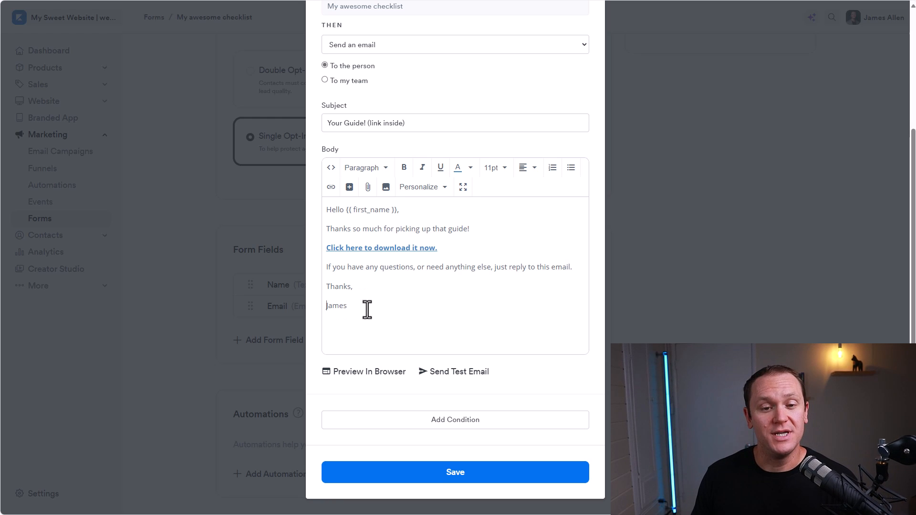
left_click(447, 481)
scroll(253, 255, "up", 5)
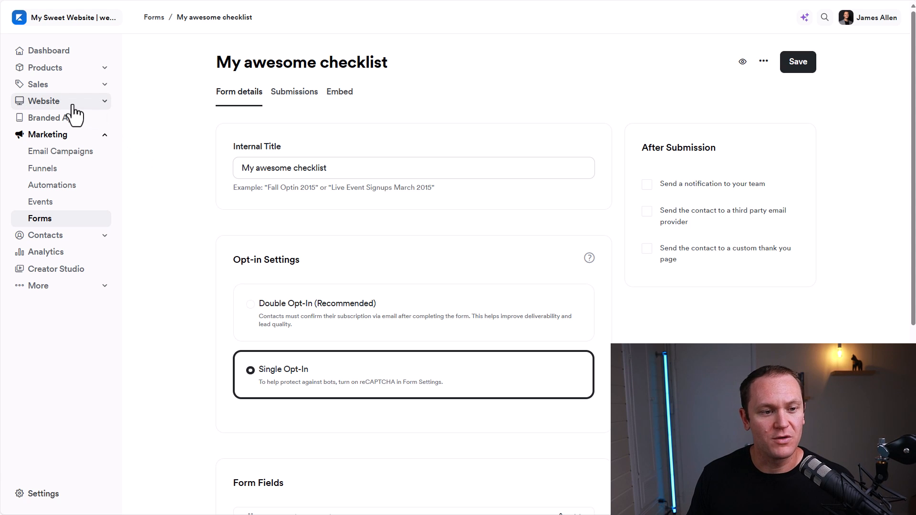
left_click(791, 68)
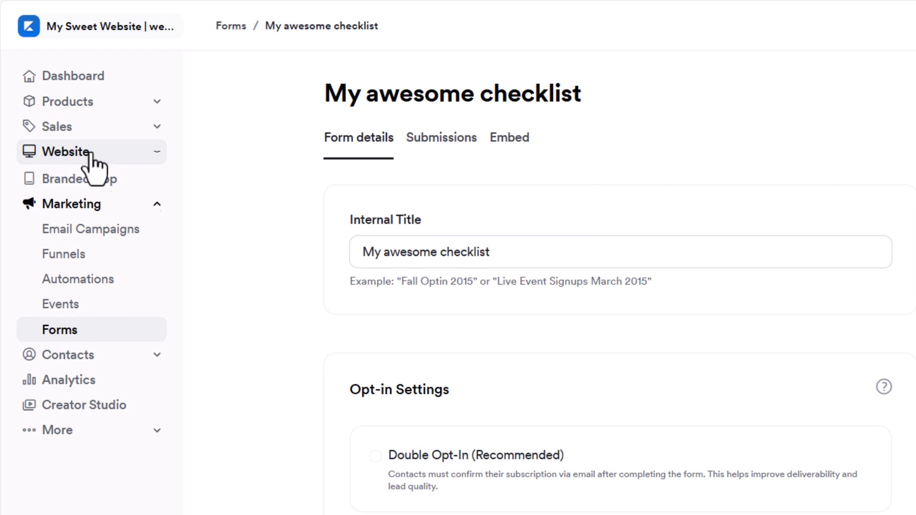
- Start a new landing page in the website's Landing Pages area
left_click(91, 154)
left_click(154, 236)
left_click(743, 64)
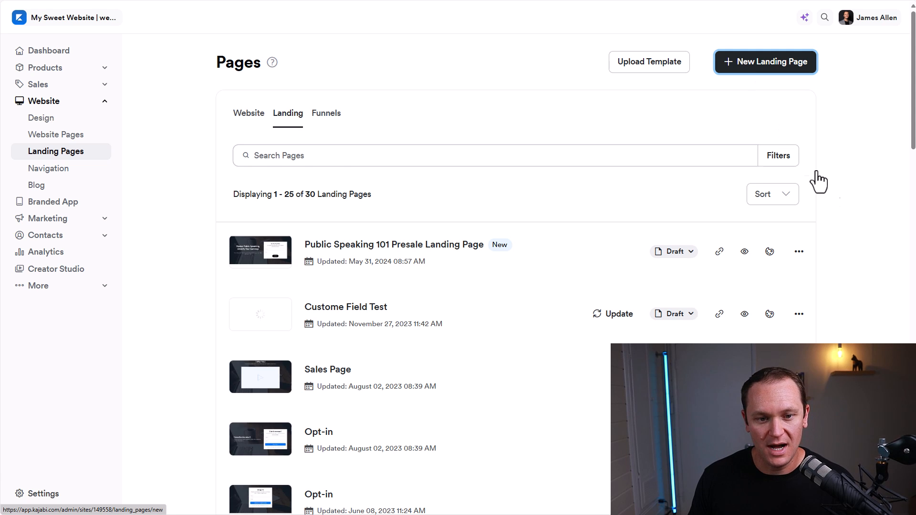
- Look through the landing page template categories, including Sales, Podcast, Link in bio, Thank you and Opt-in
scroll(865, 242, "down", 9)
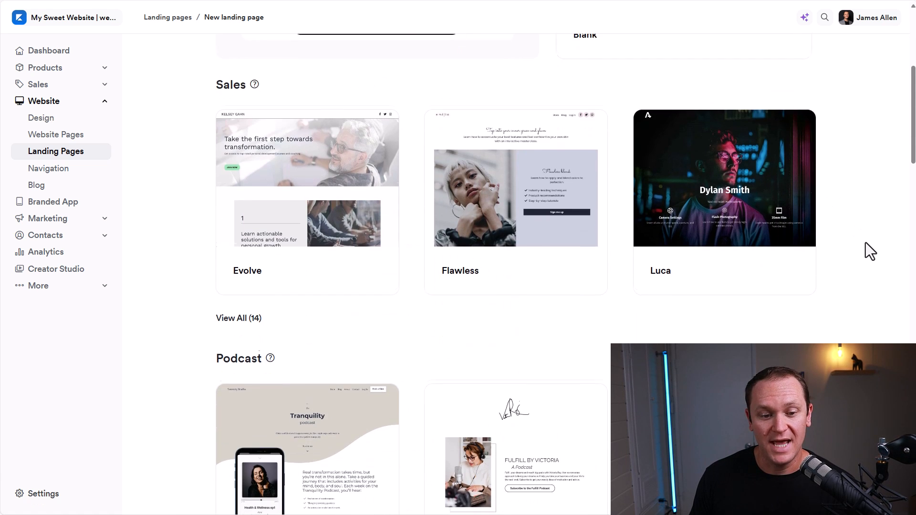
scroll(866, 242, "down", 8)
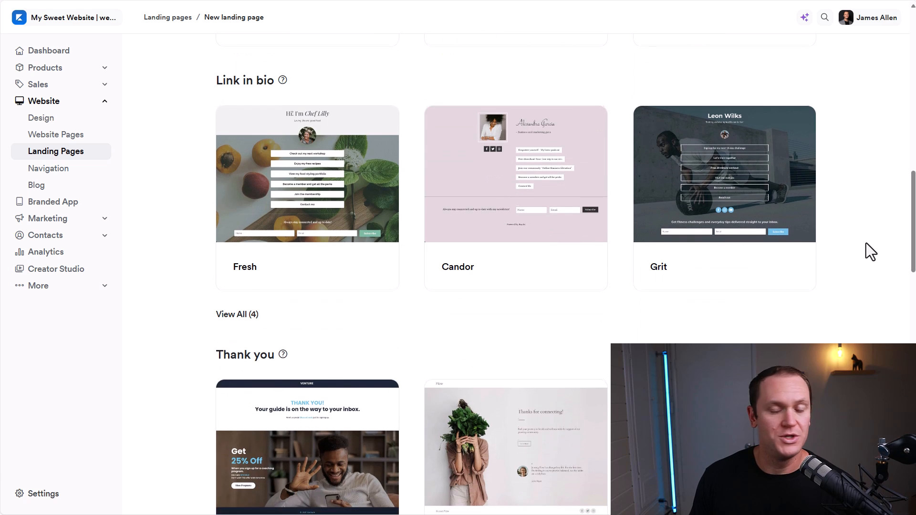
scroll(866, 242, "up", 8)
left_click_drag(215, 217, 257, 219)
scroll(172, 225, "up", 5)
left_click_drag(216, 180, 223, 197)
scroll(233, 200, "down", 6)
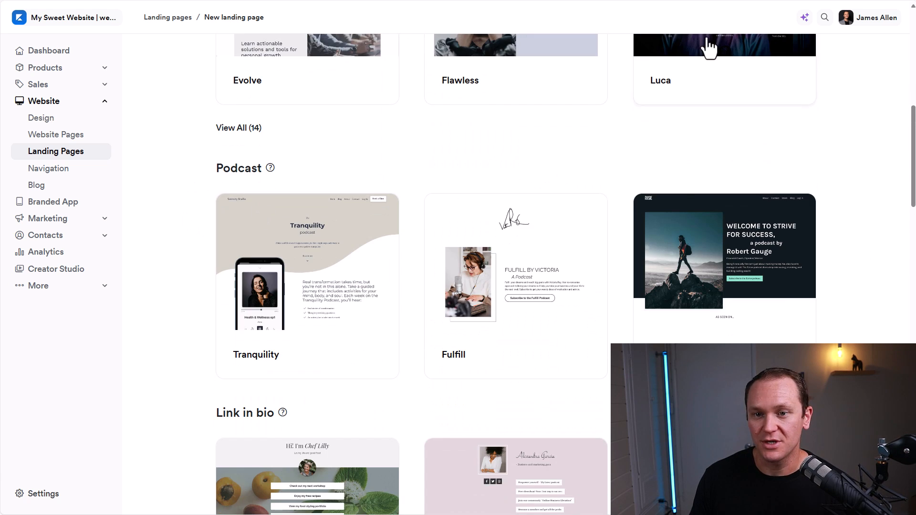
scroll(686, 214, "down", 1)
scroll(686, 220, "up", 11)
scroll(625, 249, "down", 8)
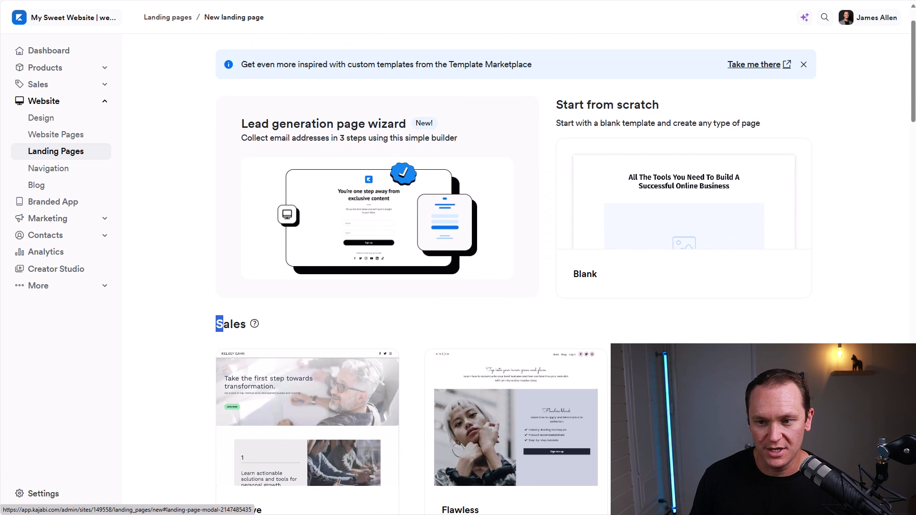
scroll(841, 228, "down", 18)
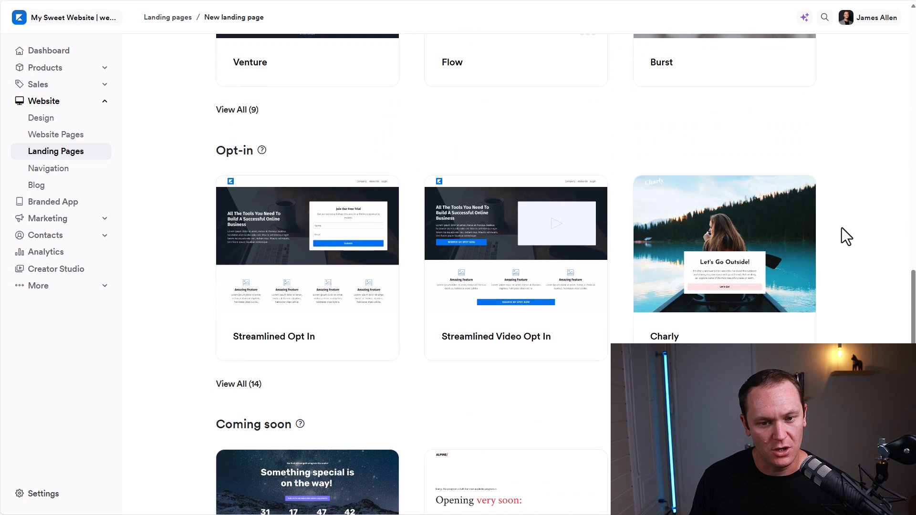
- Show all Opt-in landing page templates and look through them for a suitable design
left_click_drag(217, 154, 228, 197)
left_click(202, 339)
left_click(229, 387)
scroll(169, 283, "down", 3)
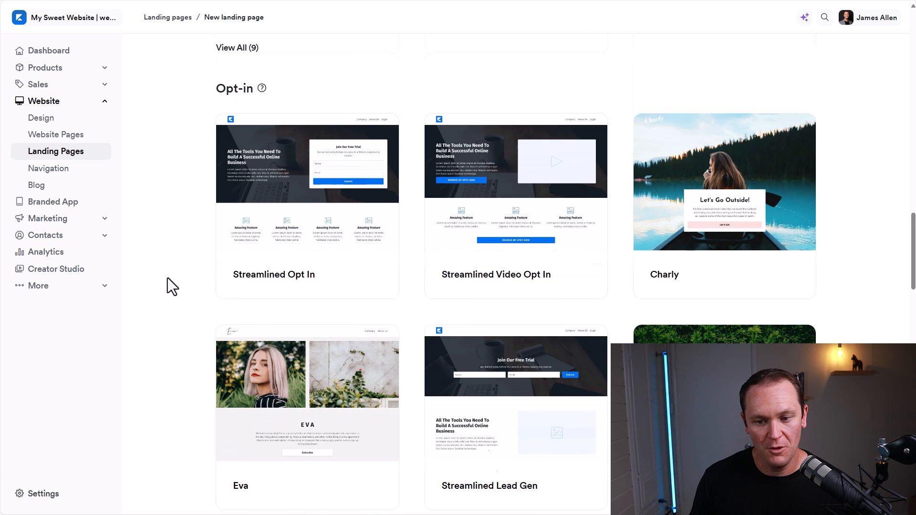
scroll(167, 278, "down", 4)
scroll(167, 277, "down", 3)
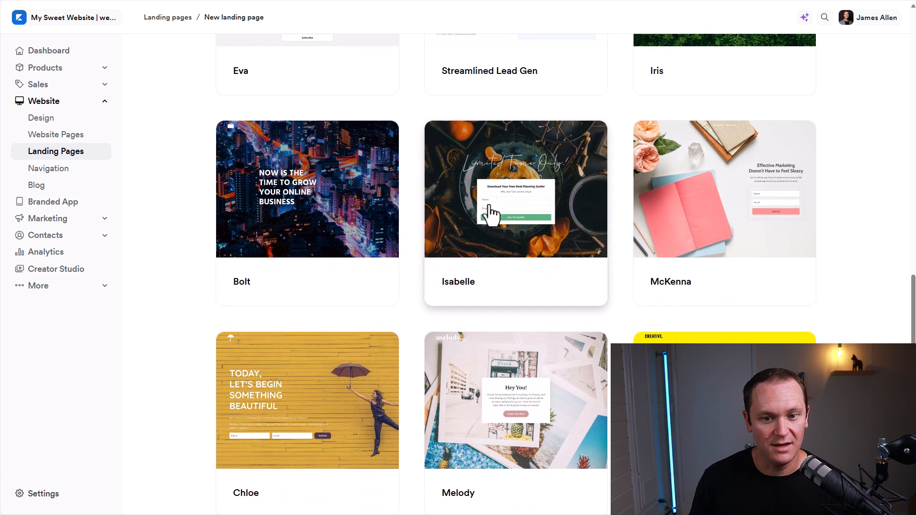
- Create a landing page from the Isabelle template with the title "My awesome checklist"
left_click(489, 235)
left_click(563, 178)
left_click(565, 179)
type("My awesome ch")
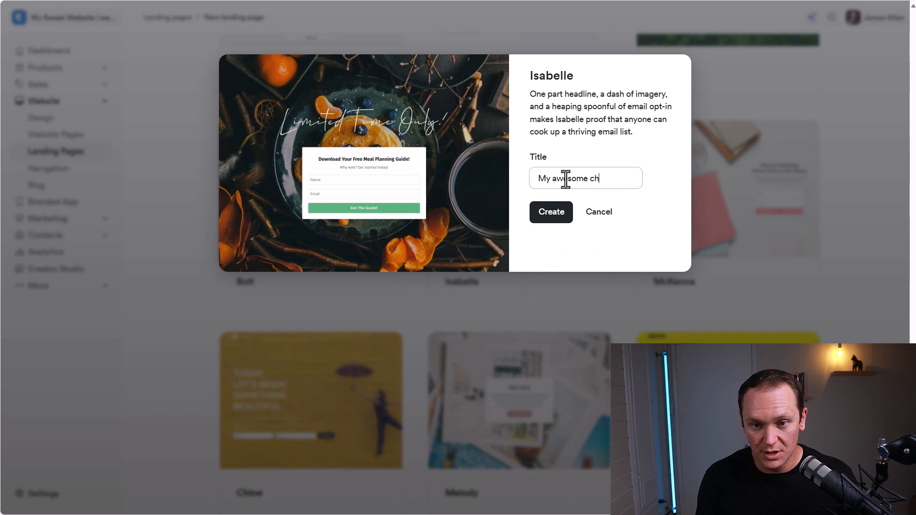
type("ecklist")
left_click(547, 218)
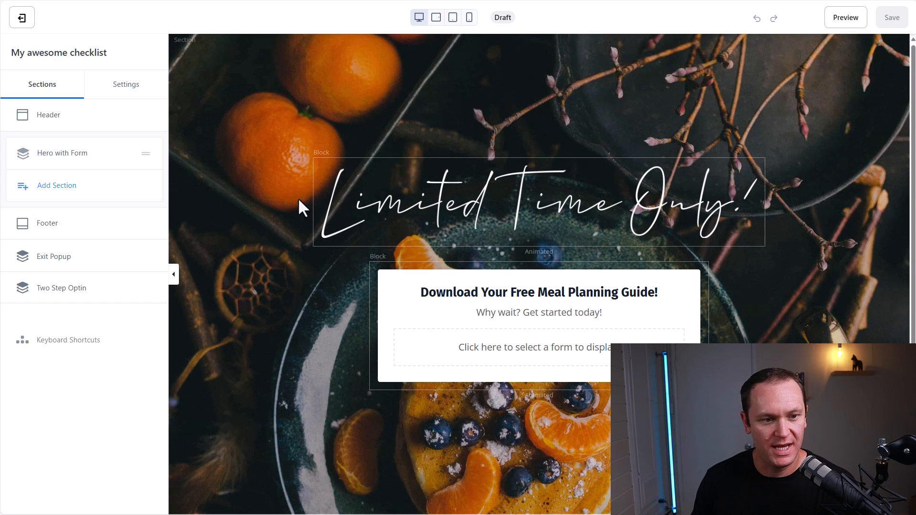
- Delete the "Limited Time Only!" image block from the Hero with Form section
left_click(541, 202)
scroll(98, 218, "down", 6)
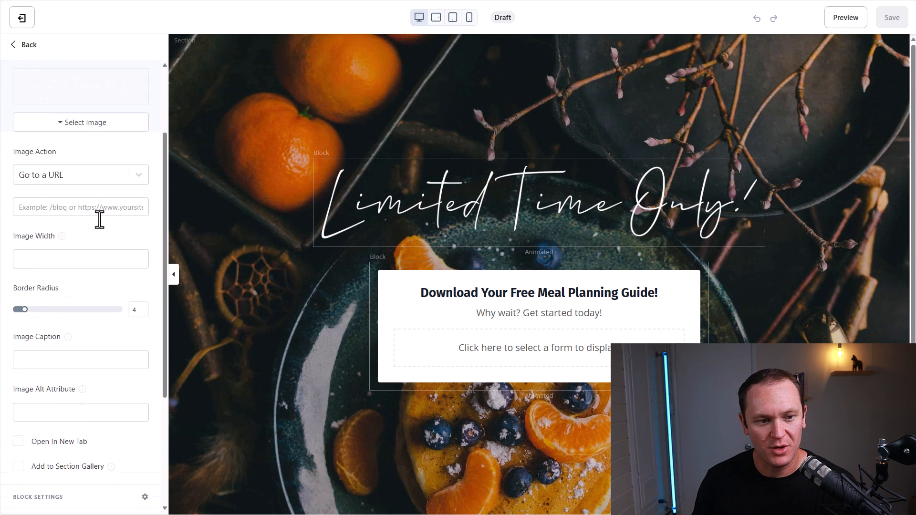
left_click(71, 500)
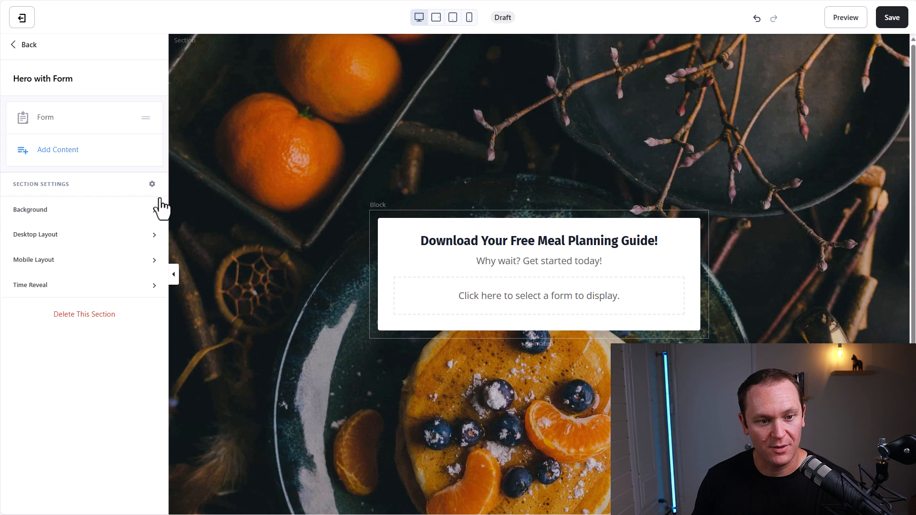
- Replace the hero section's background image with the laptop keyboard photo from the recent images
left_click(136, 209)
scroll(137, 213, "down", 5)
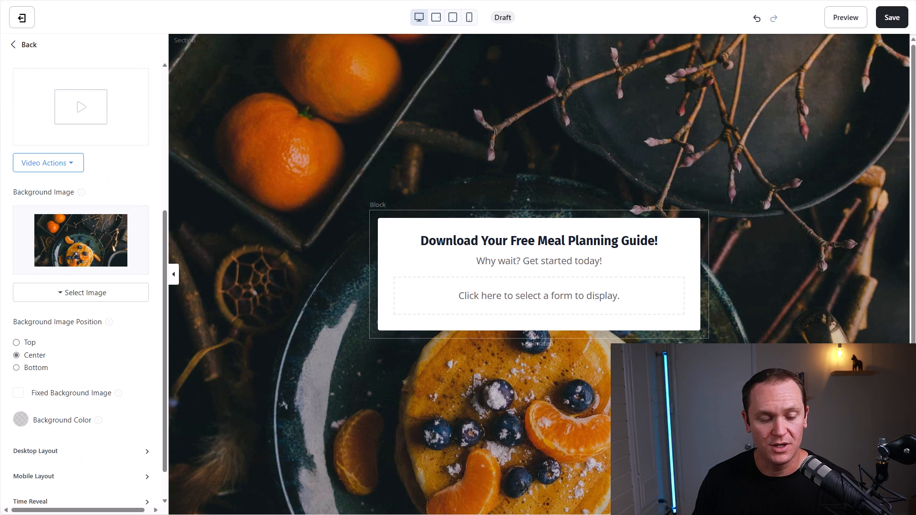
left_click(72, 294)
left_click(64, 336)
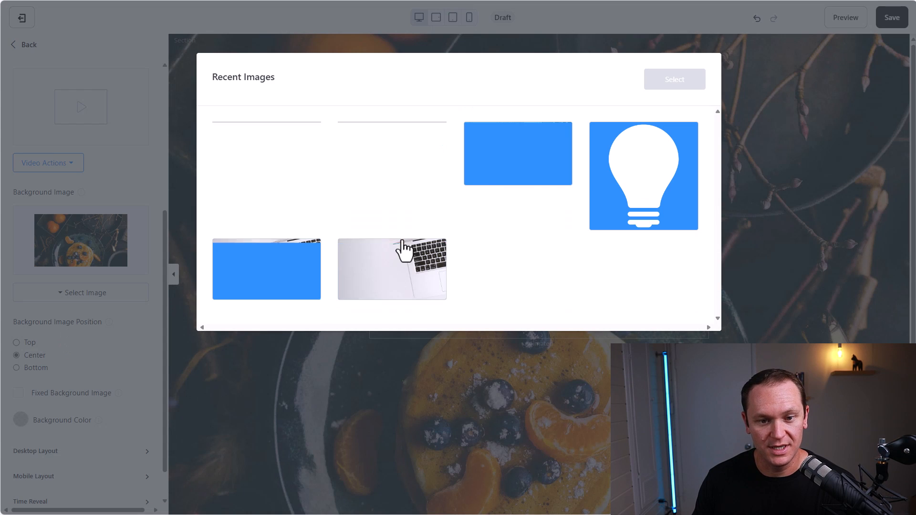
left_click(265, 279)
left_click(656, 86)
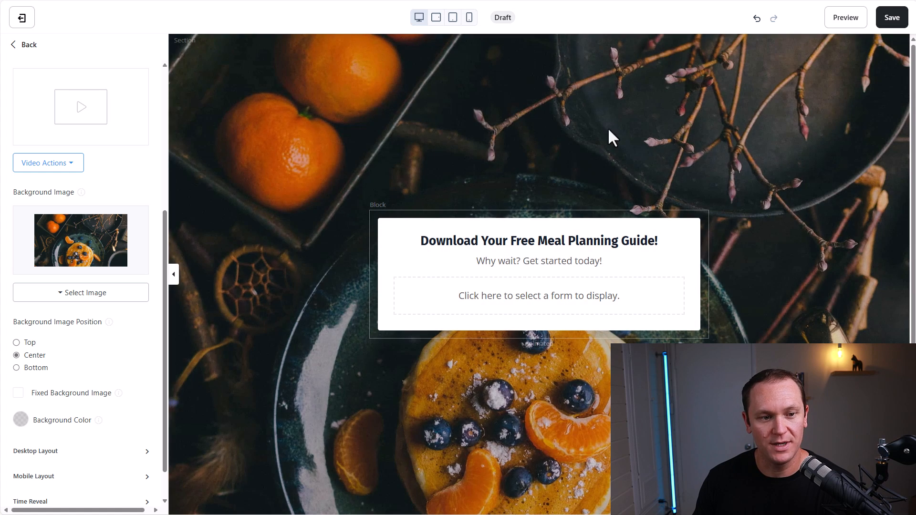
- Set the hero section's background color to black (000000) with an opacity of 50, and save the page
scroll(90, 310, "down", 2)
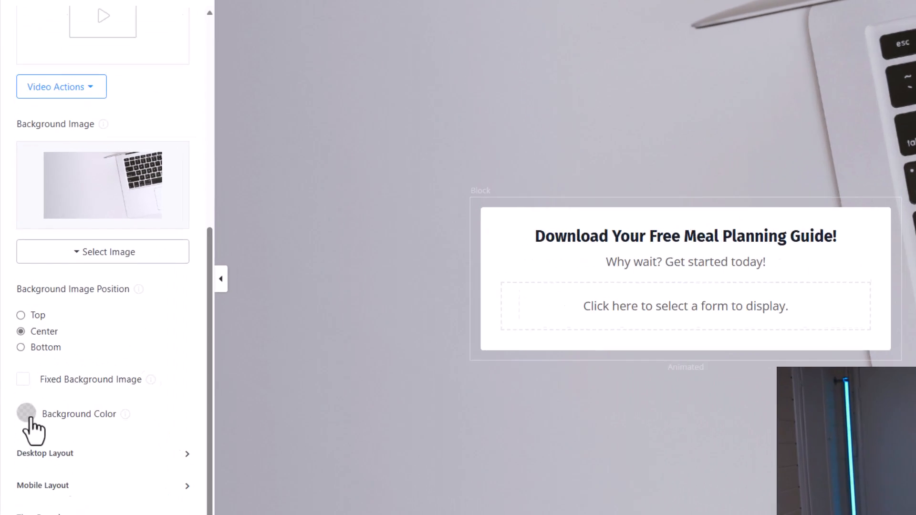
left_click(22, 380)
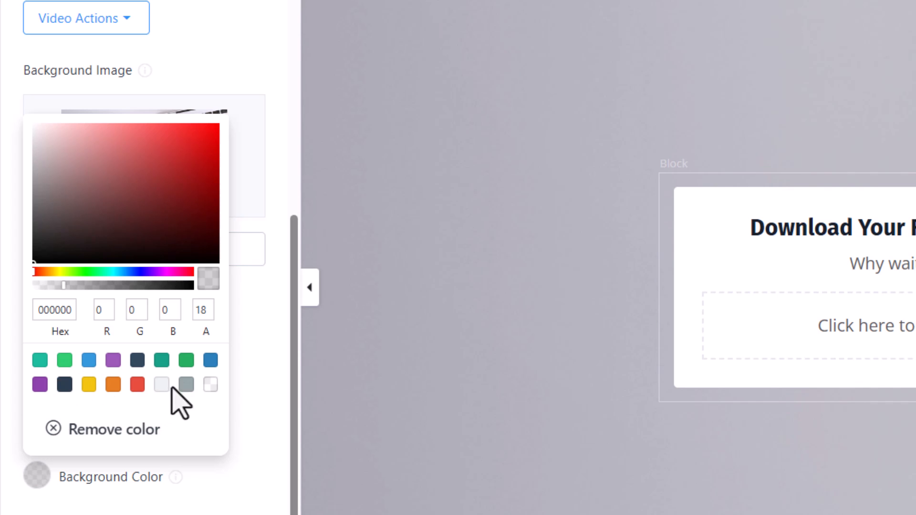
mouse_move(62, 287)
left_mouse_down()
mouse_move(114, 285)
mouse_move(67, 274)
left_mouse_up()
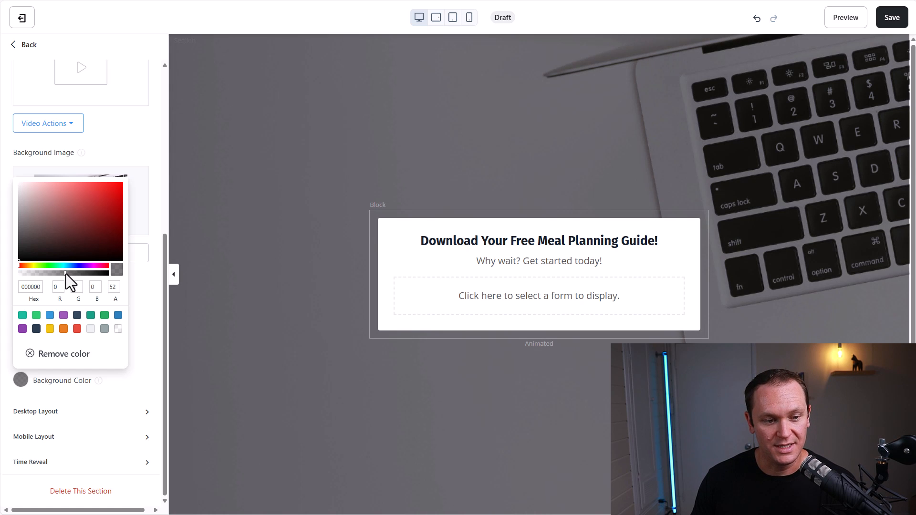
left_click_drag(66, 274, 64, 273)
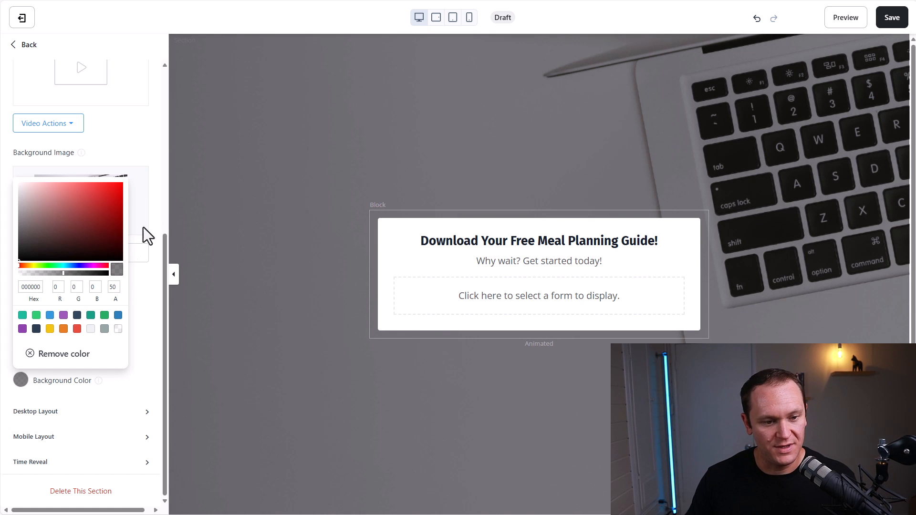
left_click(150, 162)
scroll(149, 164, "up", 5)
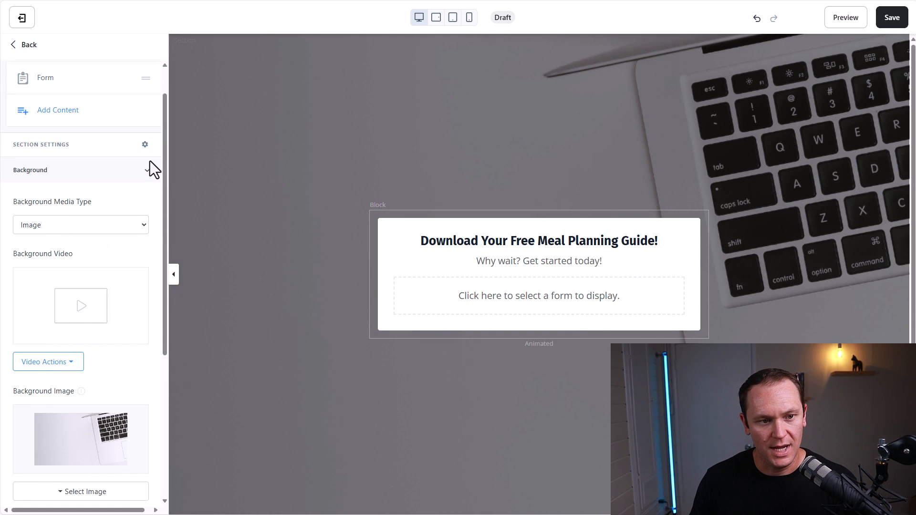
left_click(884, 22)
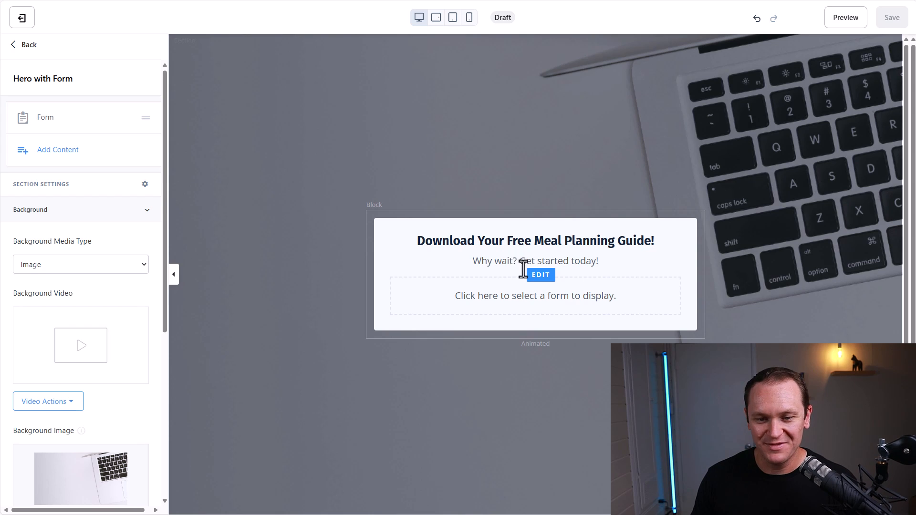
- Assign the "My awesome checklist" form to the form block in the hero section
left_click(467, 298)
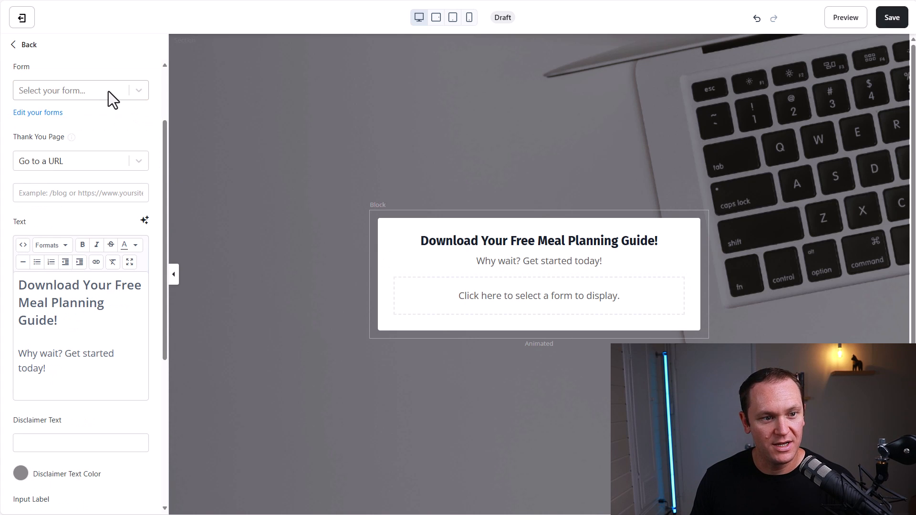
left_click(113, 99)
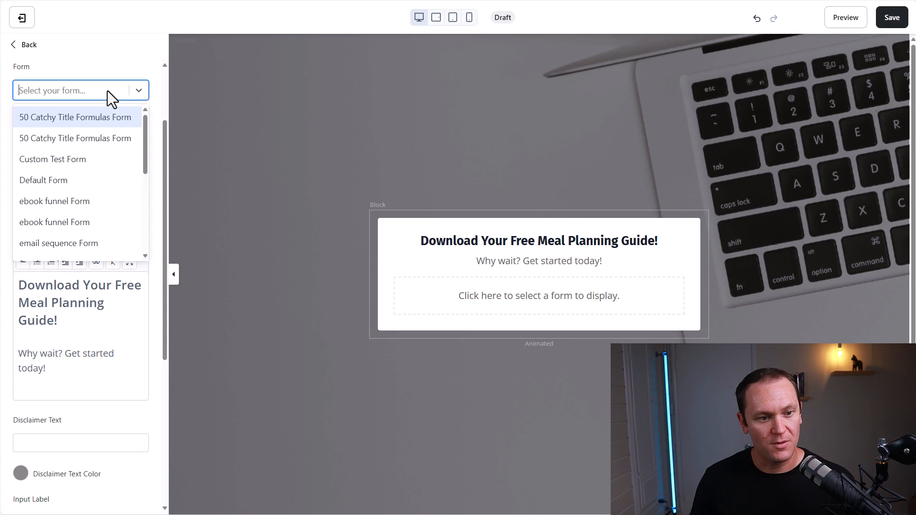
type("checklist")
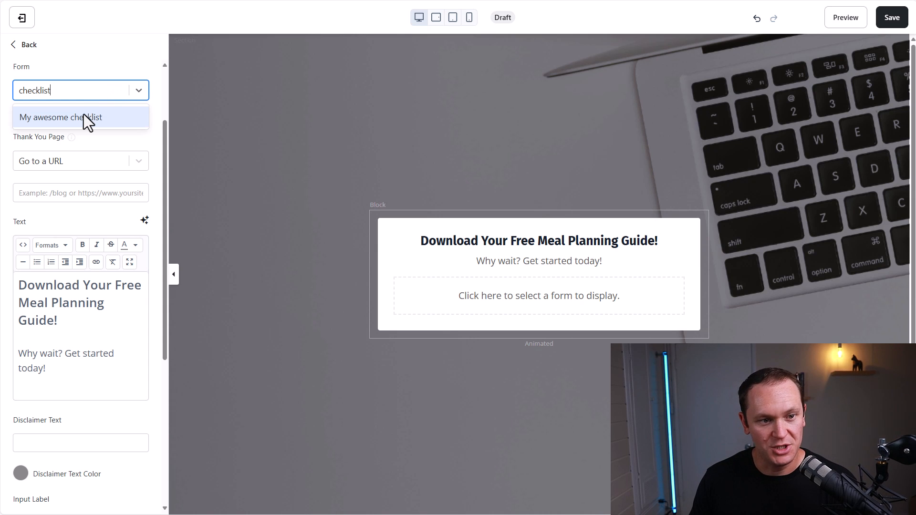
left_click(84, 115)
scroll(96, 133, "down", 1)
scroll(96, 131, "up", 1)
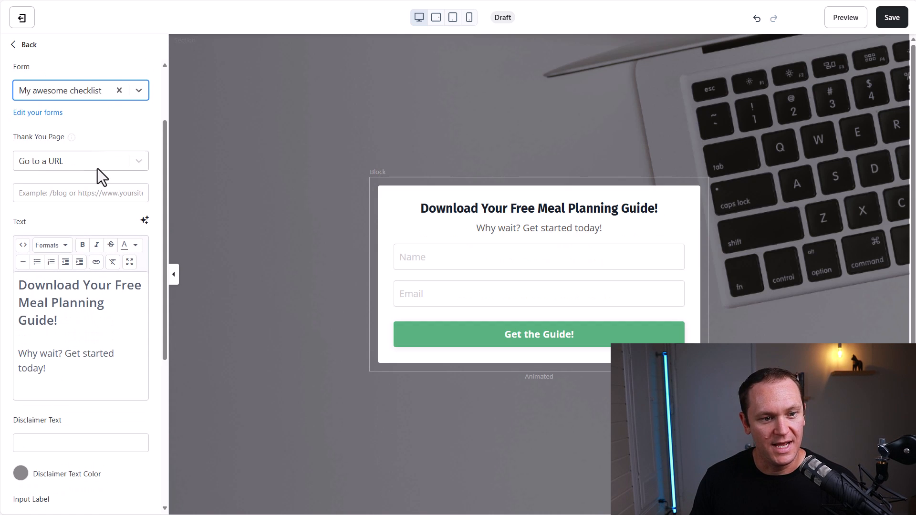
left_click(97, 168)
left_click(117, 142)
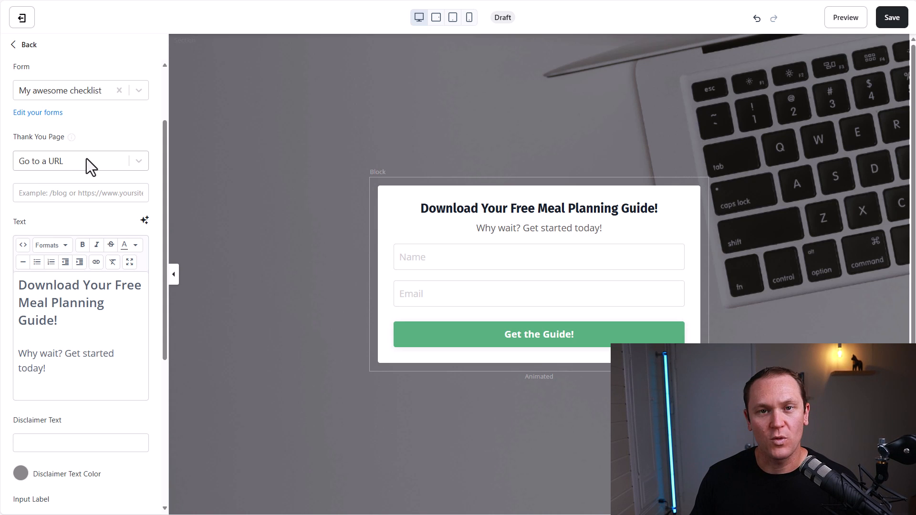
- Open the form block's text in the full-screen editor and center-align the heading and the line below it
scroll(87, 158, "down", 1)
left_click_drag(18, 173, 28, 174)
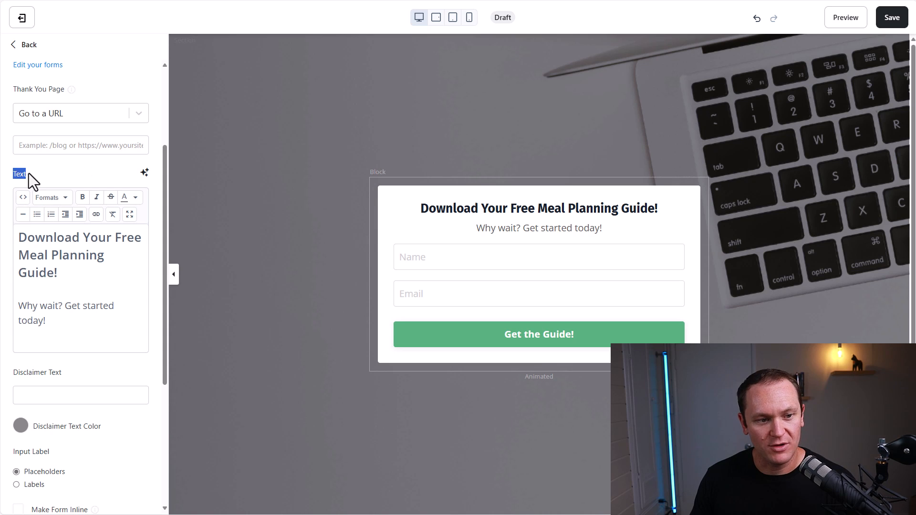
left_click(556, 213)
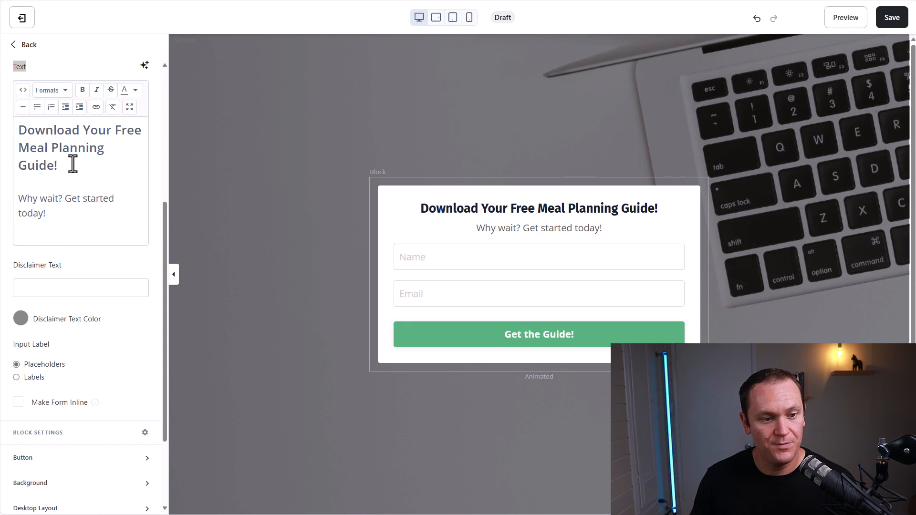
left_click(133, 110)
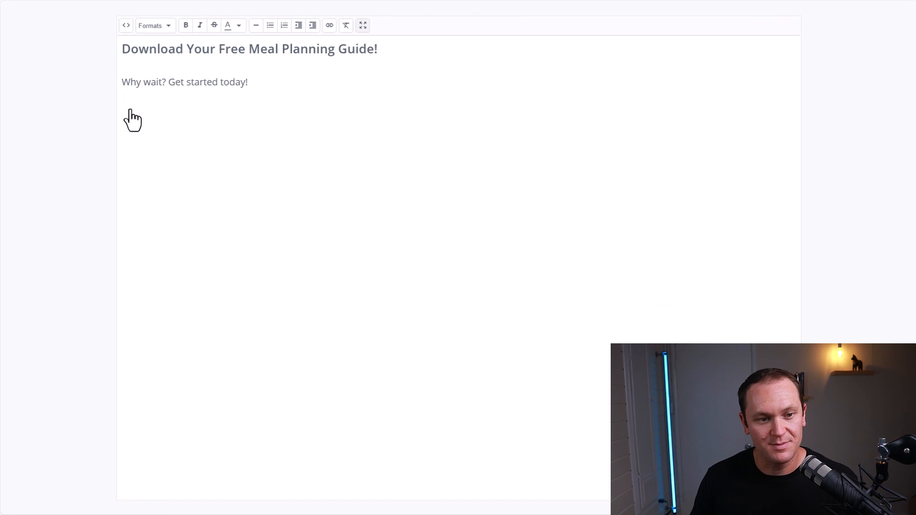
left_click_drag(279, 92, 119, 45)
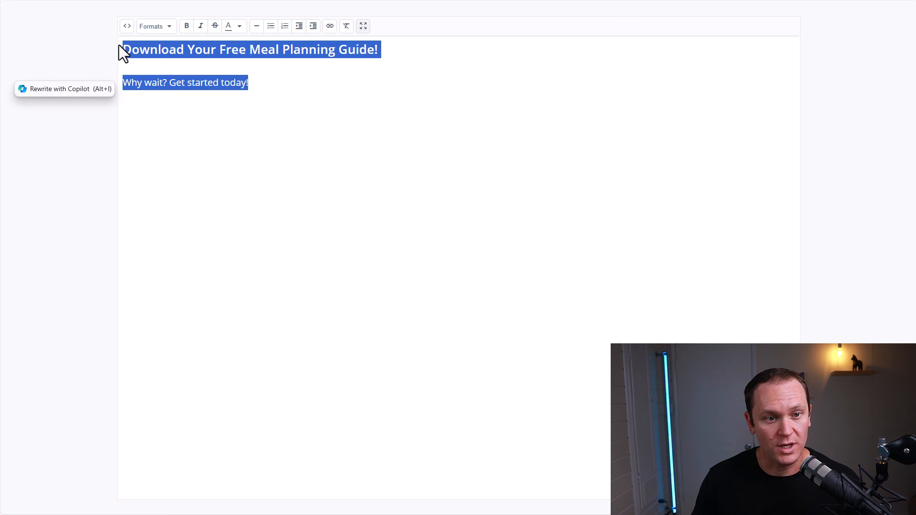
left_click(168, 27)
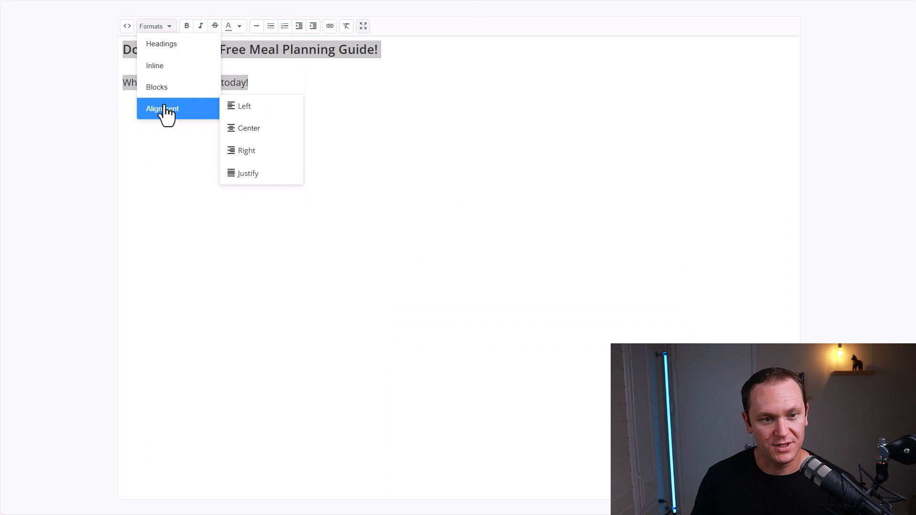
mouse_move(163, 109)
left_click(243, 129)
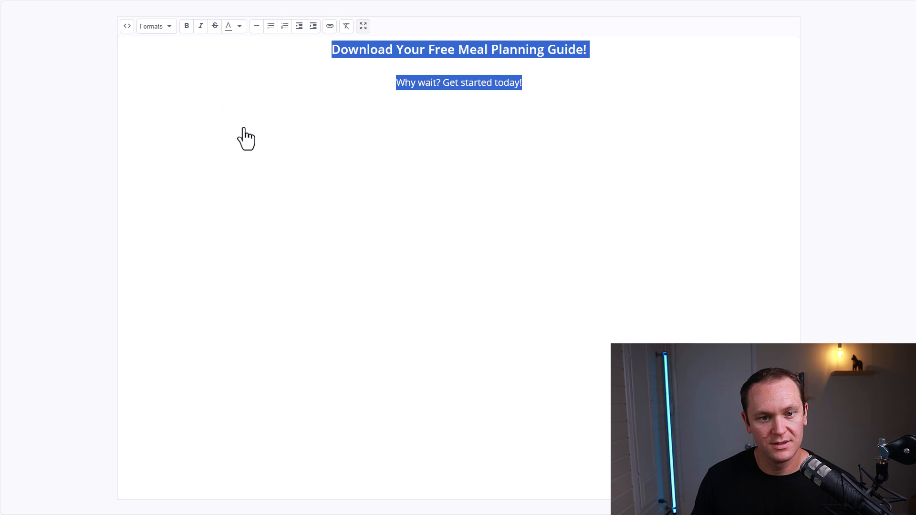
- Replace the form block's heading with "PROBLEM? Get my SOLUTION and RESULT."
left_click(469, 127)
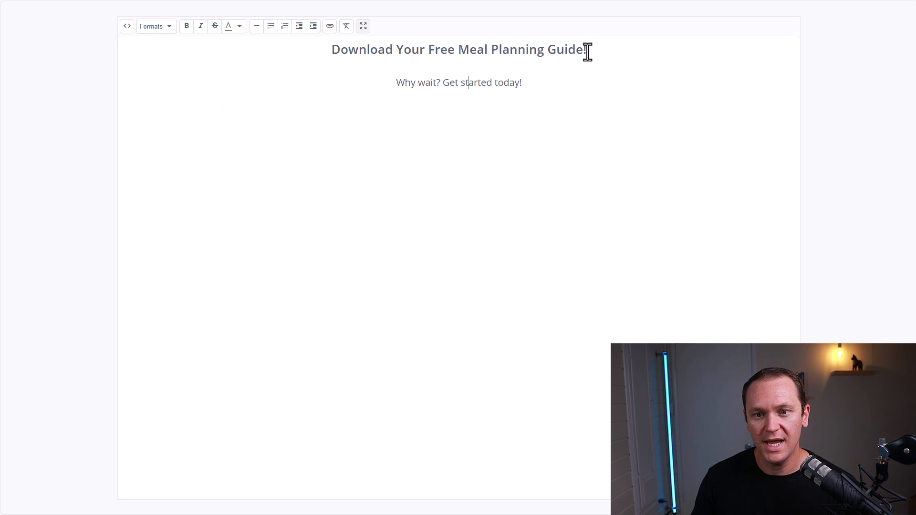
left_click_drag(587, 49, 333, 49)
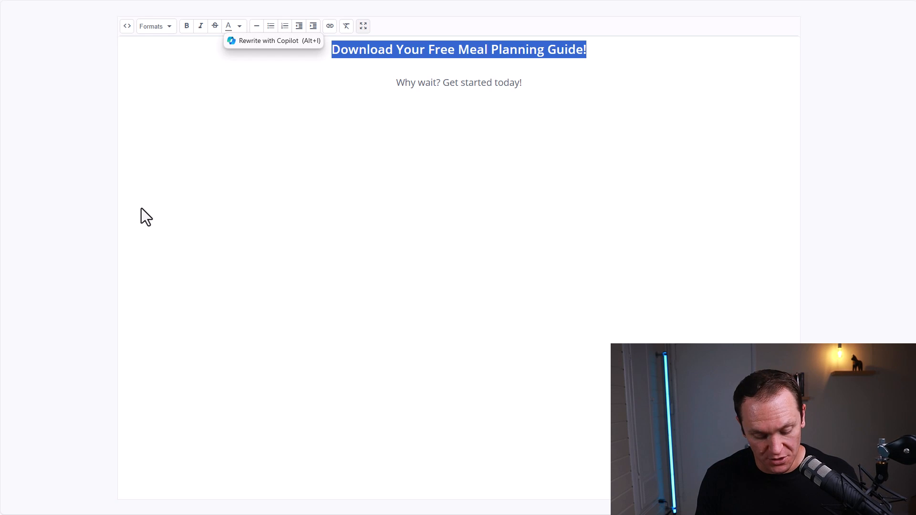
type("PROBE")
key("BackSpace")
type("LEM? Get my")
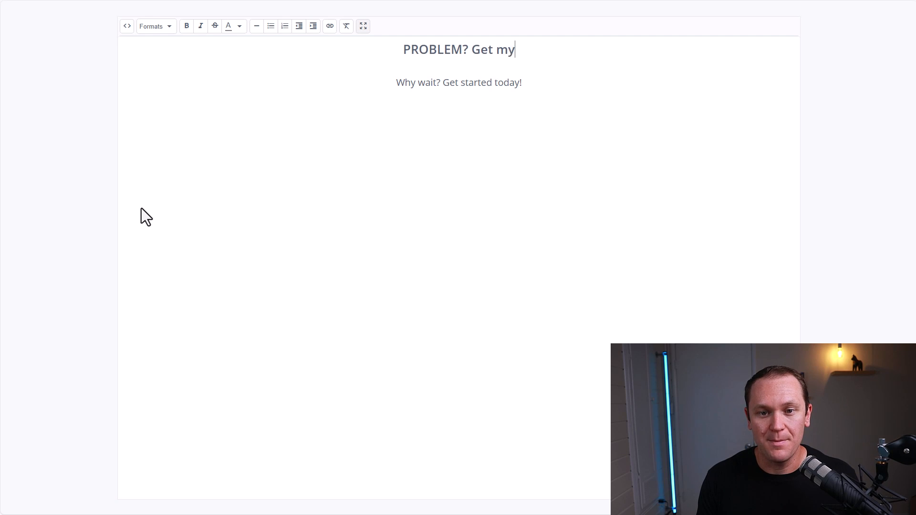
type(" SOLUTION and RESULT.")
- Replace the line below the heading with "Fill out the form to get instant access." and leave the full-screen editor
left_click_drag(525, 83, 396, 83)
type("Fill out th")
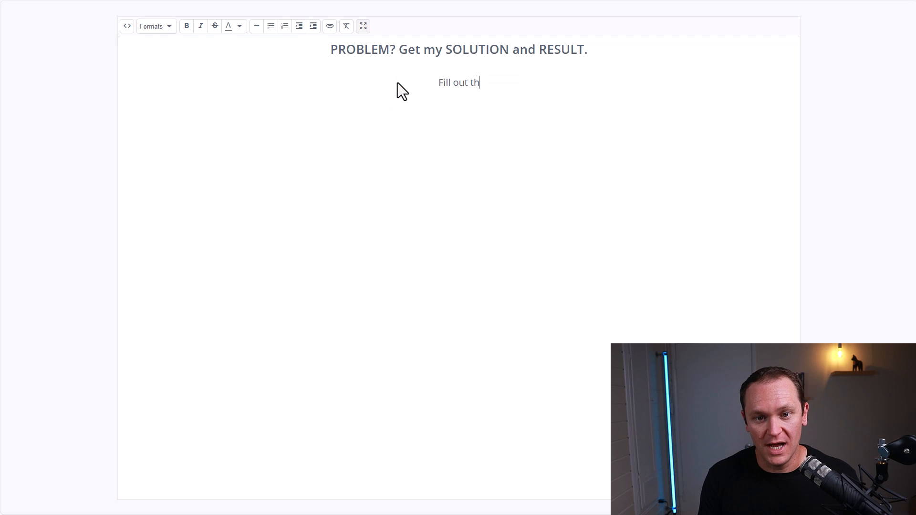
type("e form to get instant ac")
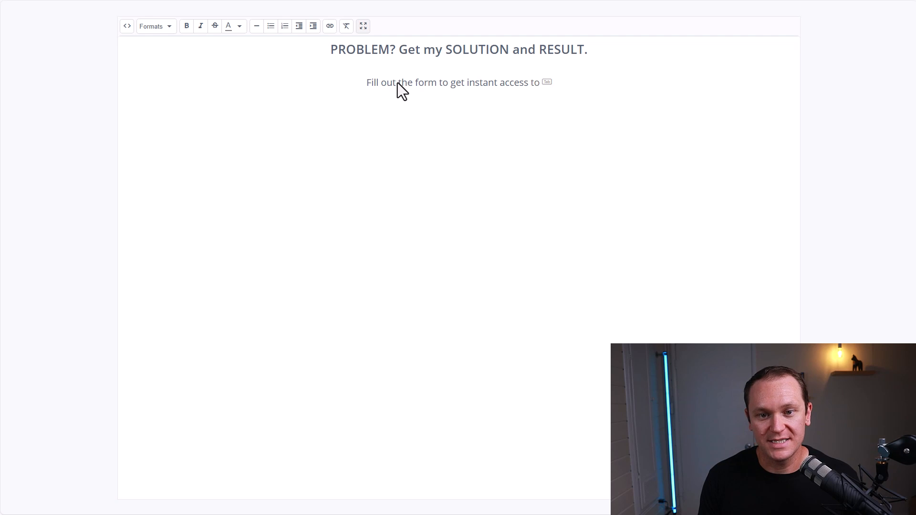
type("cess.")
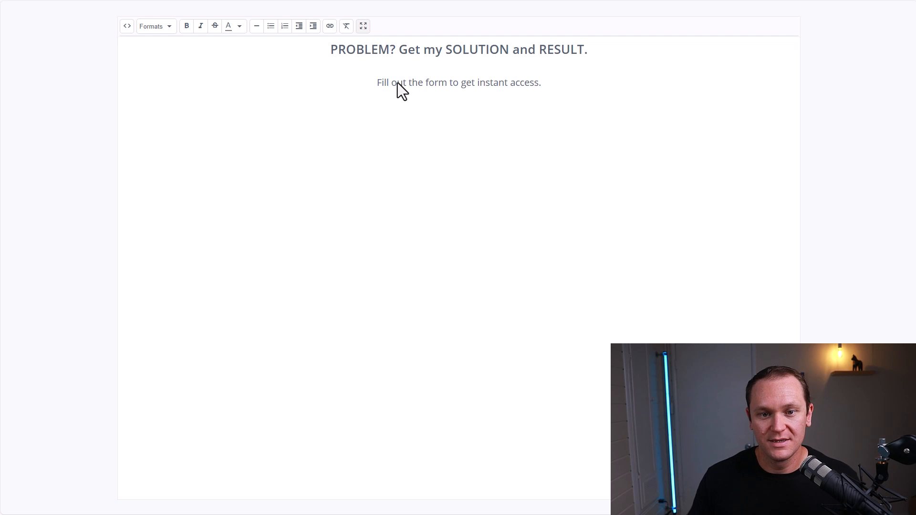
left_click(363, 26)
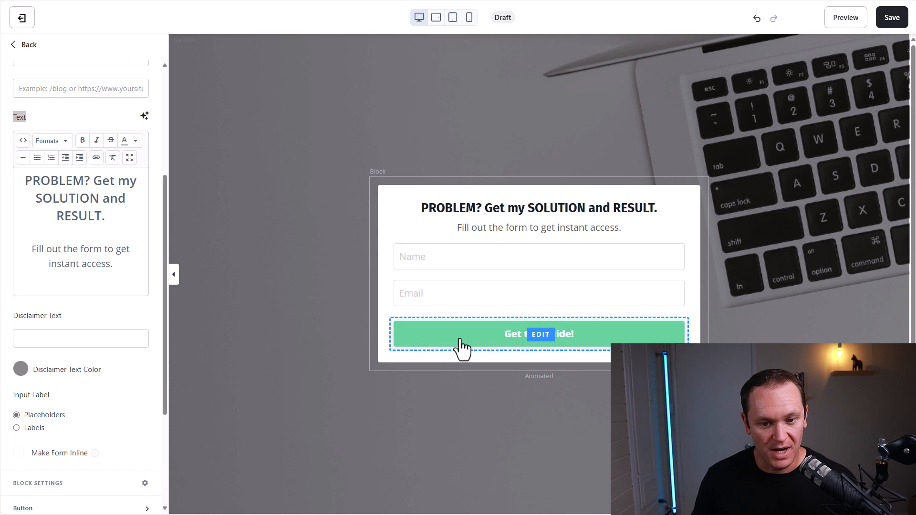
- Change the form button's text to "DOWNLOAD NOW" in the block's button settings
scroll(134, 286, "down", 4)
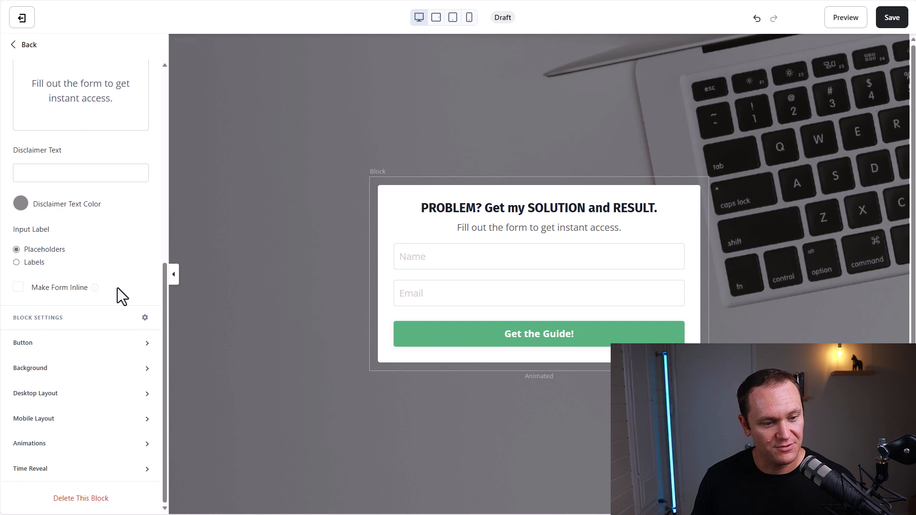
left_click(41, 342)
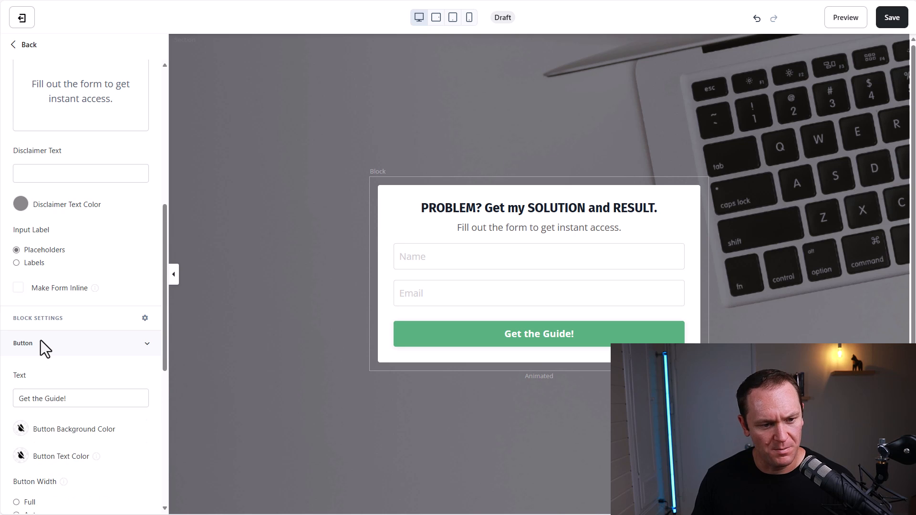
scroll(41, 340, "down", 5)
left_click_drag(73, 160, 10, 167)
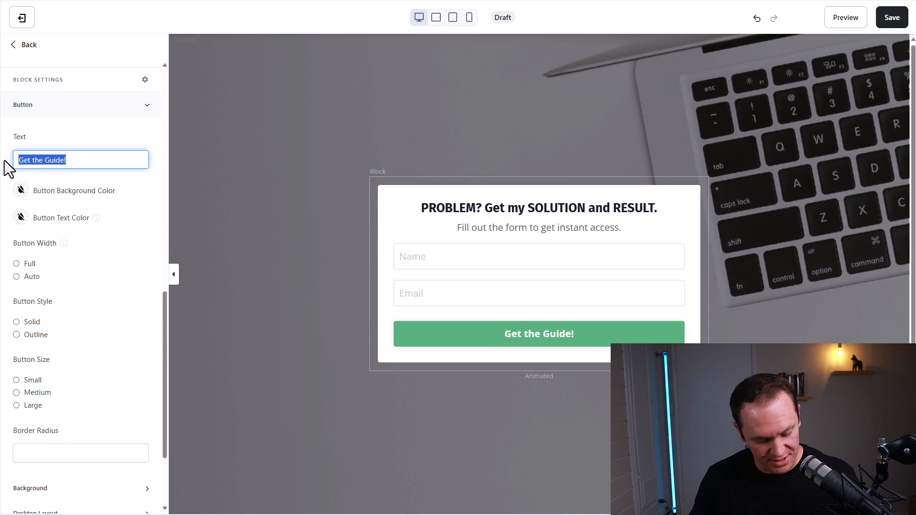
type("DOWNLOAD NOW")
- Set the form button's text color to white and its background color to blue
left_click(20, 217)
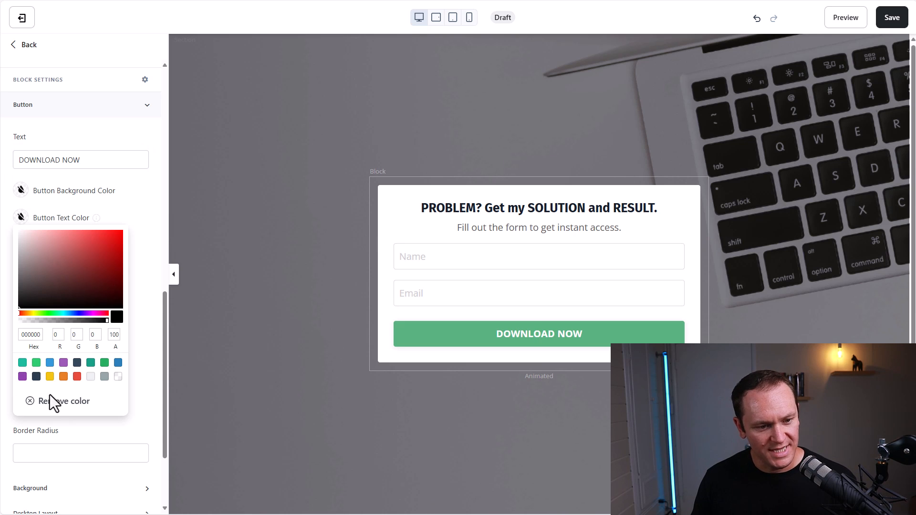
left_click(50, 364)
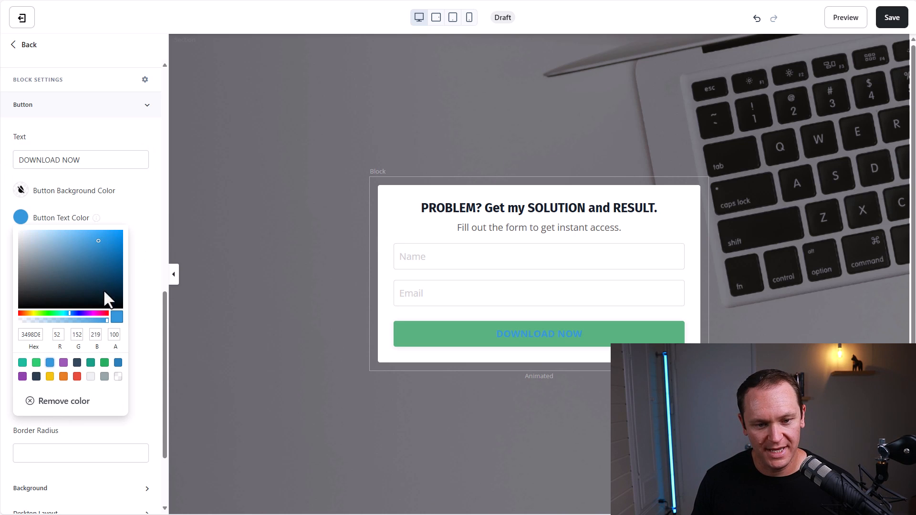
left_click_drag(38, 231, 19, 193)
left_click(22, 188)
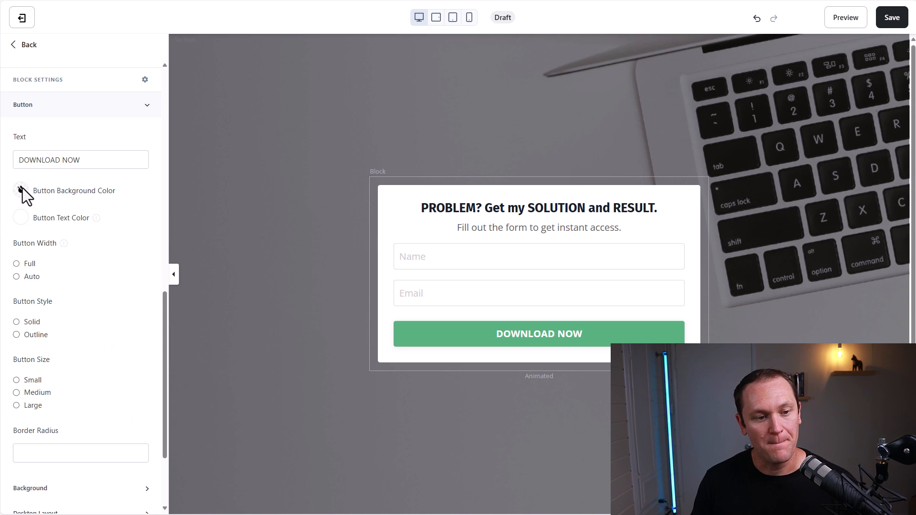
left_click(21, 188)
left_click(50, 338)
left_click(130, 228)
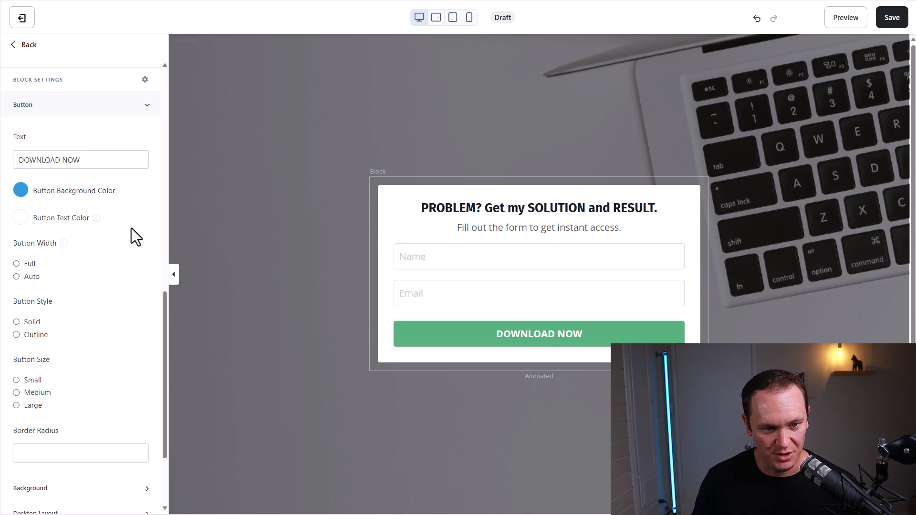
scroll(149, 278, "down", 2)
scroll(88, 294, "up", 5)
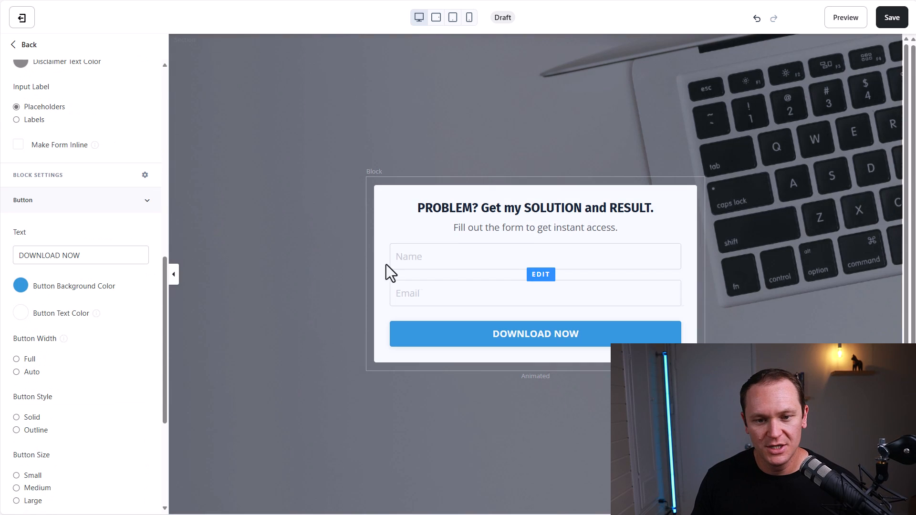
- Replace the word "PROBLEM" in the form block's heading with "Bad credit"
left_click(468, 204)
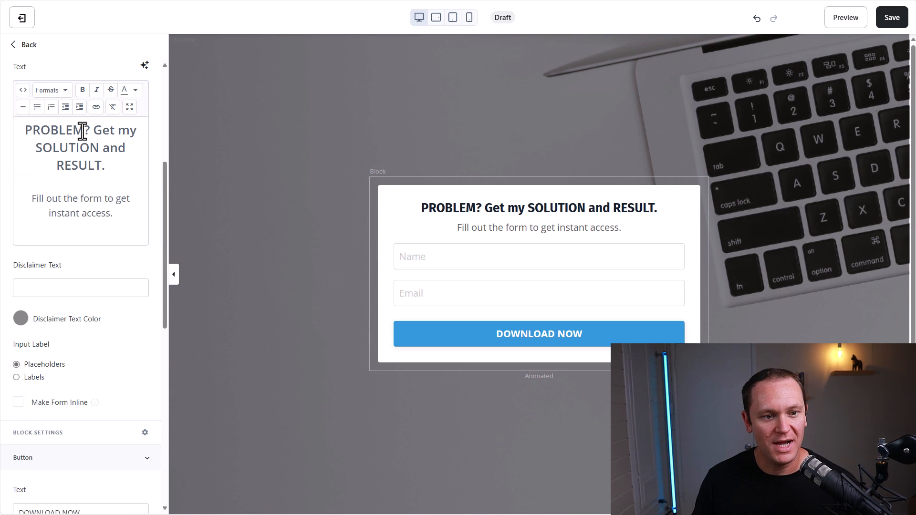
left_click_drag(78, 133, 16, 135)
left_click_drag(109, 166, 1, 127)
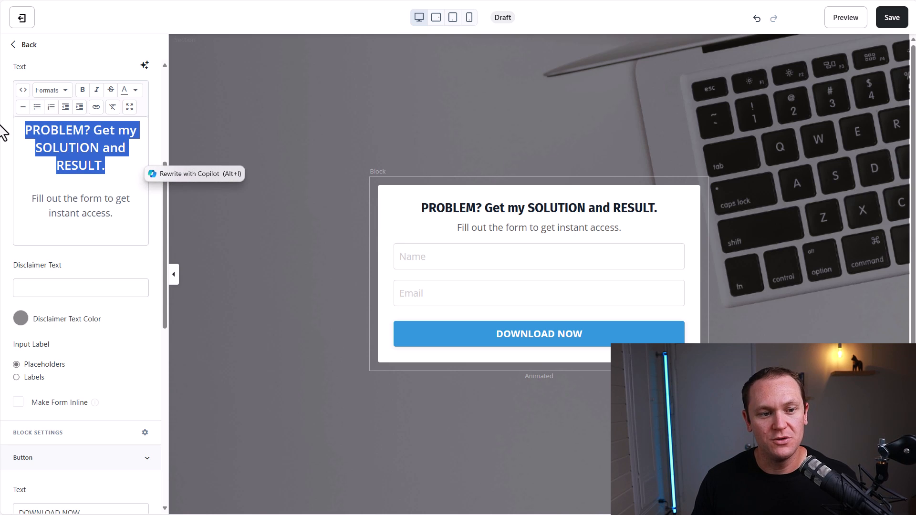
left_click(41, 161)
left_click_drag(84, 129, 40, 130)
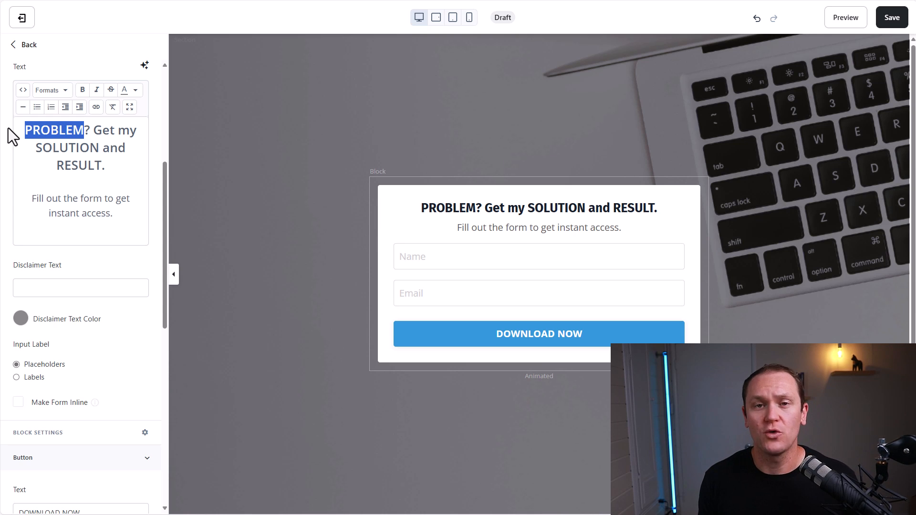
type("Bad cr")
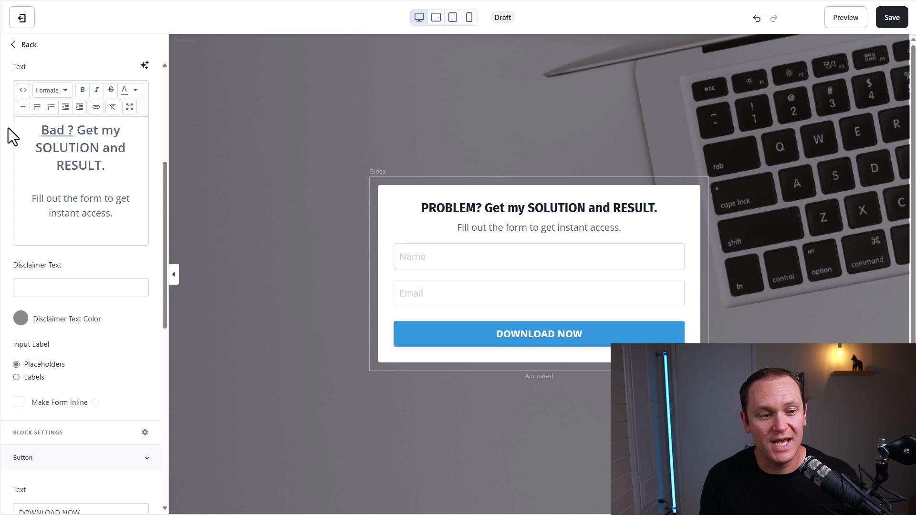
type("edit")
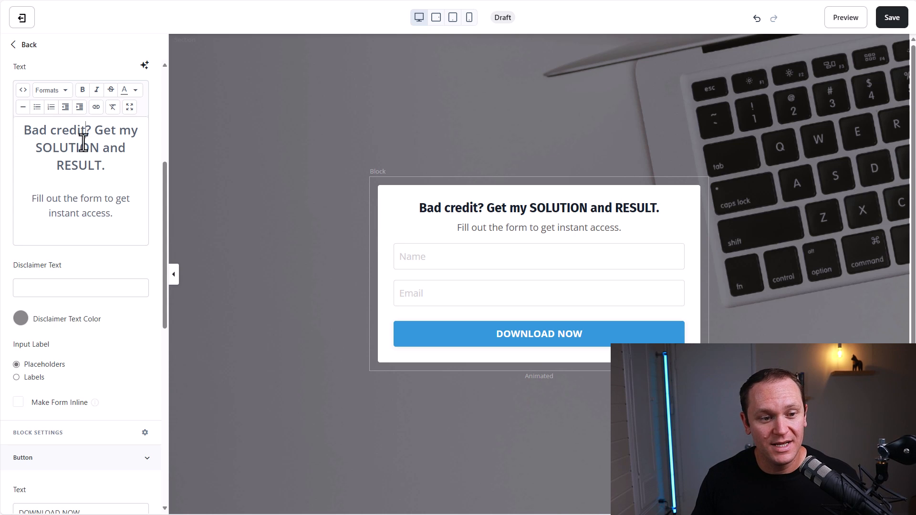
- Replace the word "SOLUTION" in the form block's heading with "5 step credit guide"
double_click(91, 148)
type("5 step b")
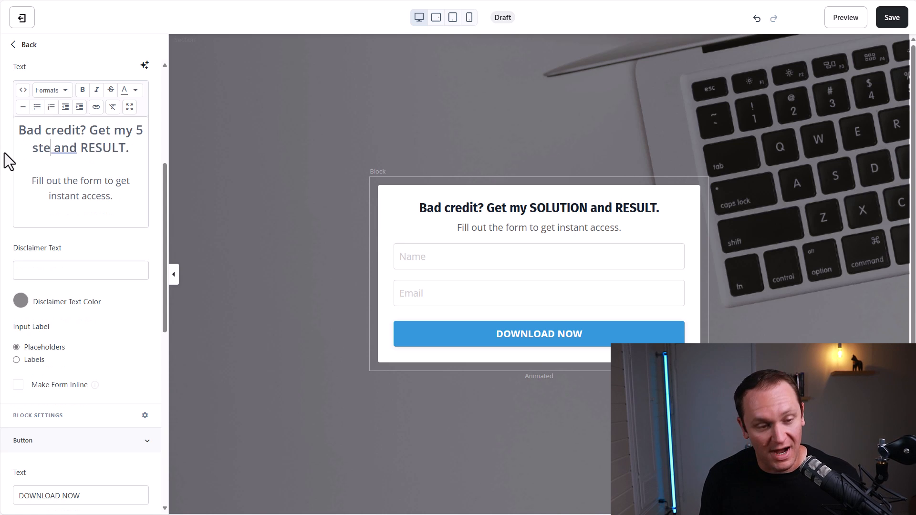
key("BackSpace")
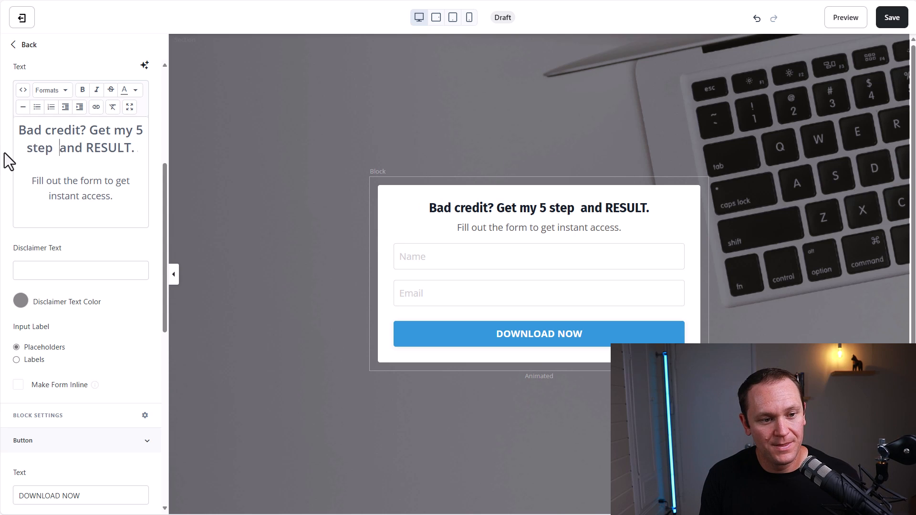
type("credit ")
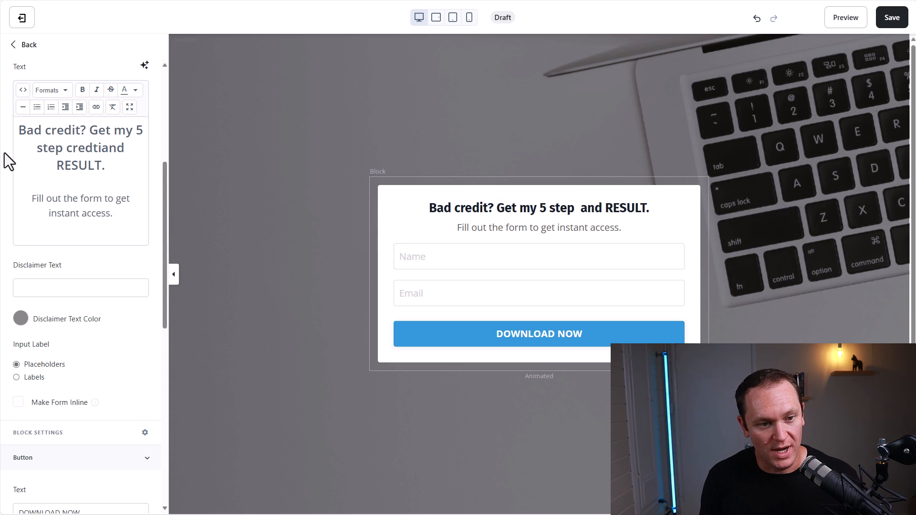
type("guide")
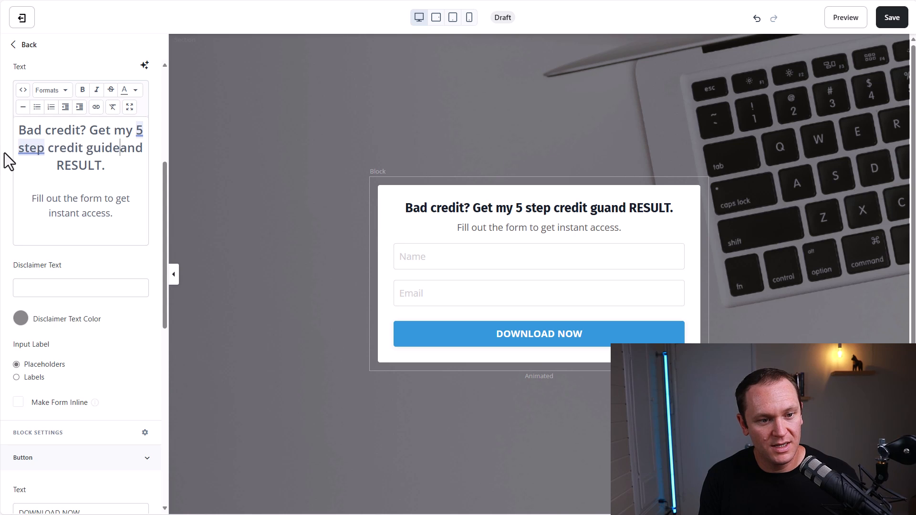
- Replace the word "RESULT" in the heading with "boost your score by 100 points in the next 30 days or less"
left_click_drag(115, 166, 68, 173)
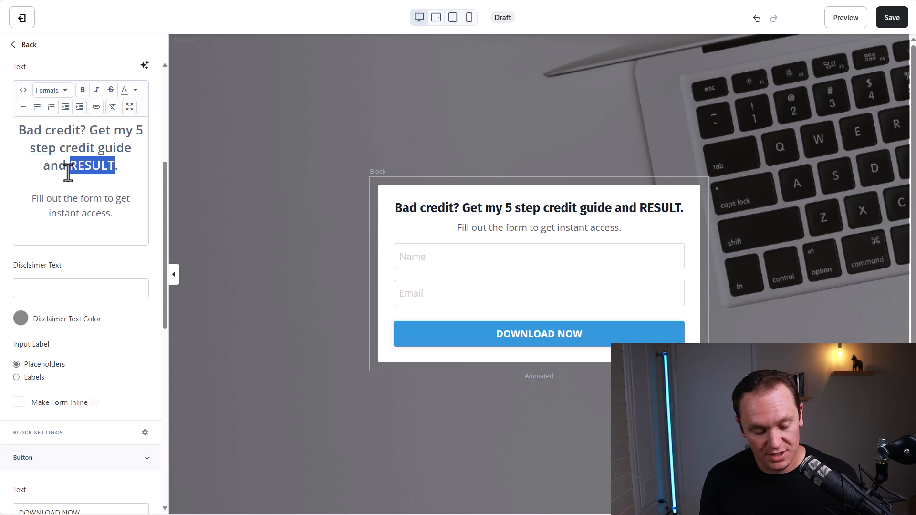
type("boost your score")
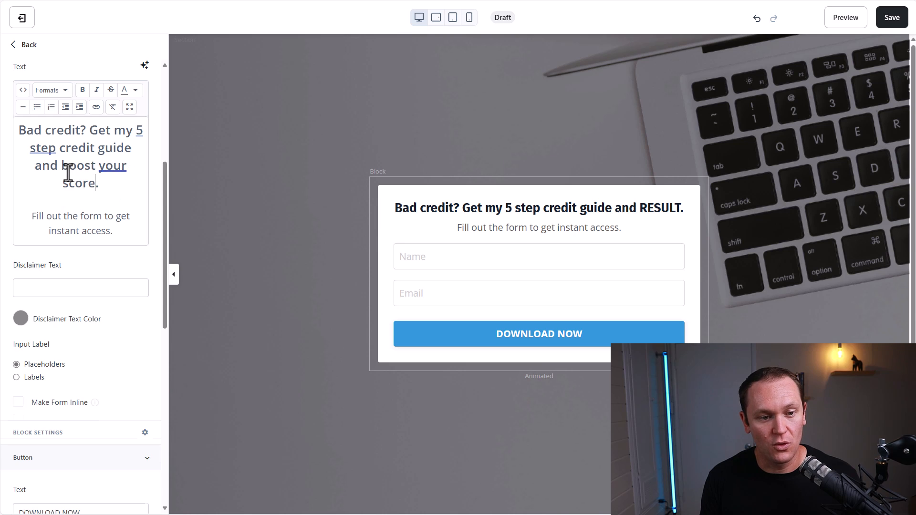
type(" by ")
type("100 points ")
type("in the next 30 ")
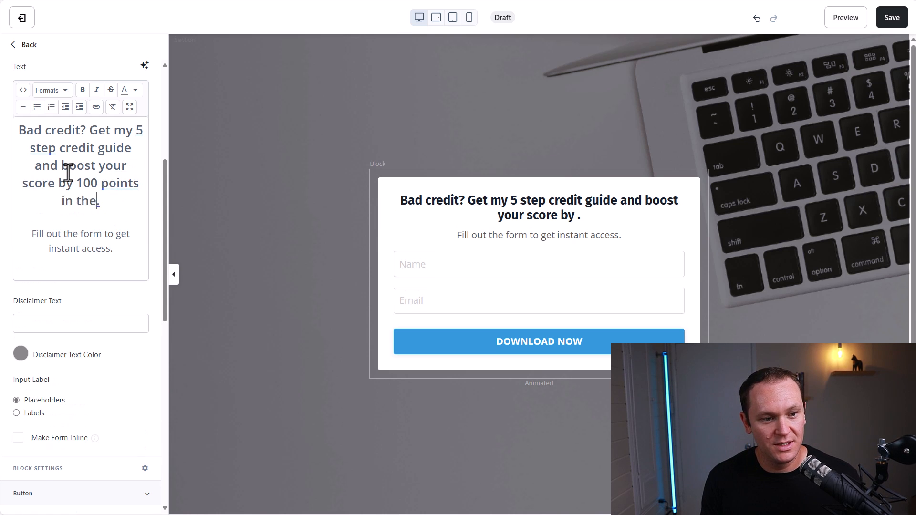
type("days or less")
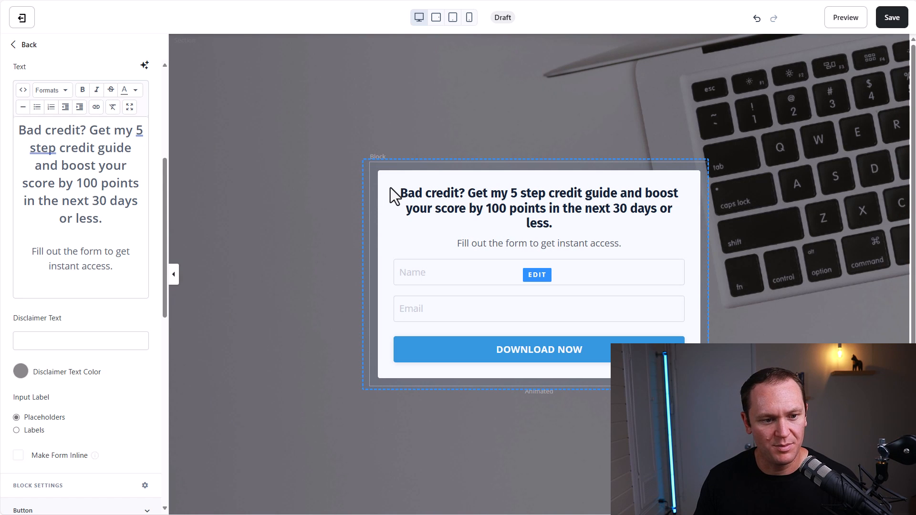
- Set the form block's width to 7 columns and format its heading text as Heading 2
scroll(104, 128, "up", 4)
left_click(87, 79)
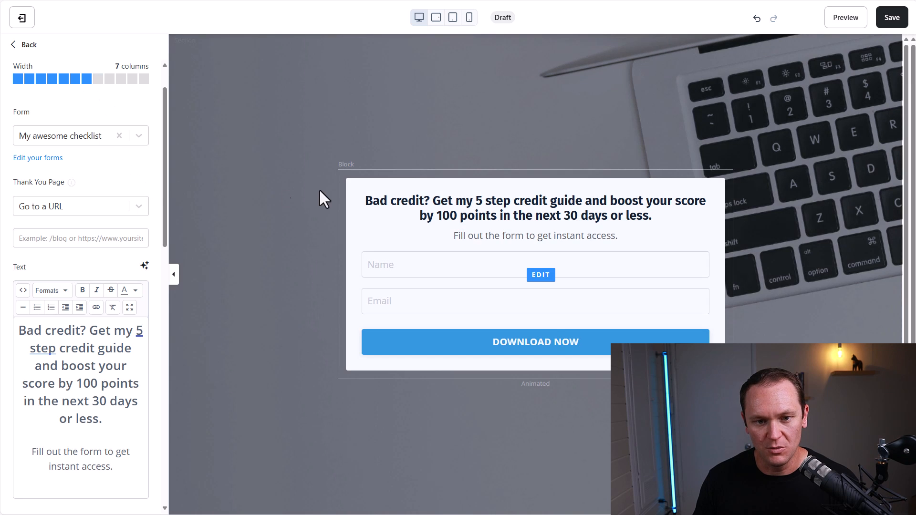
left_click(544, 218)
left_click_drag(137, 219, 15, 120)
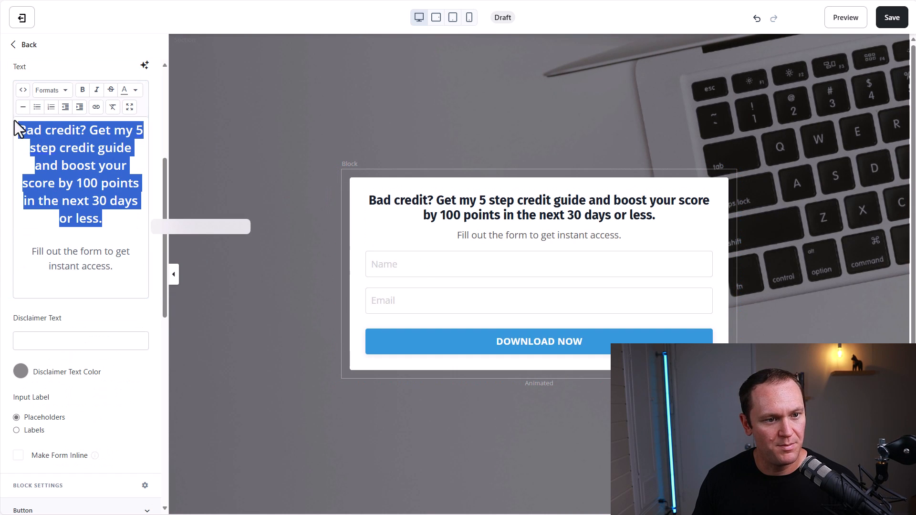
left_click(54, 90)
mouse_move(58, 106)
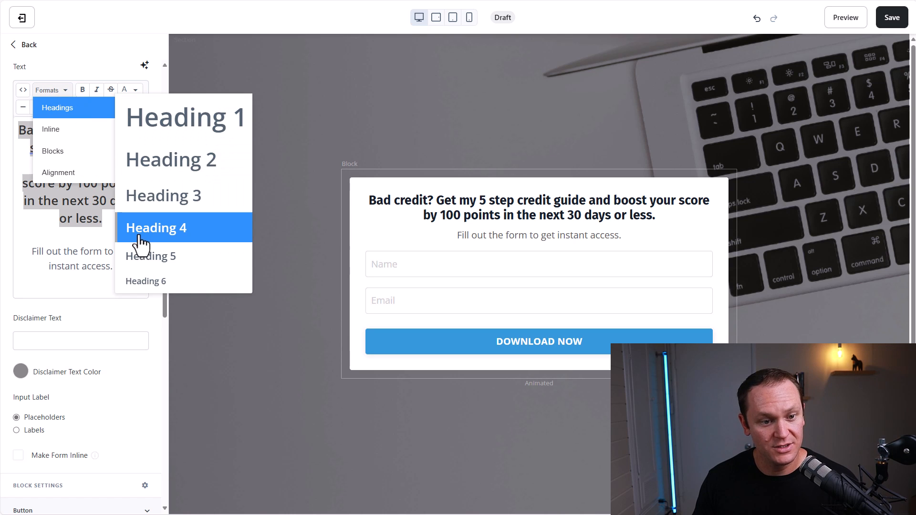
left_click(149, 168)
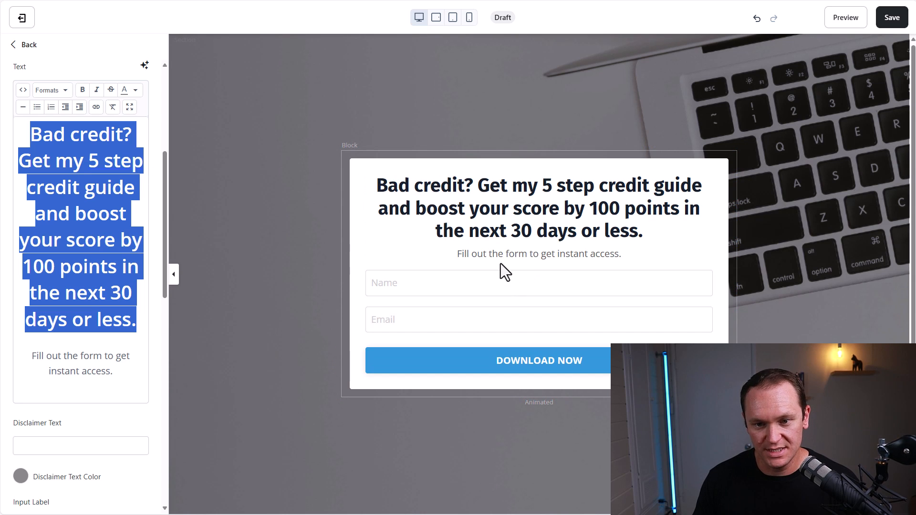
- Save the landing page and open its preview
left_click(890, 20)
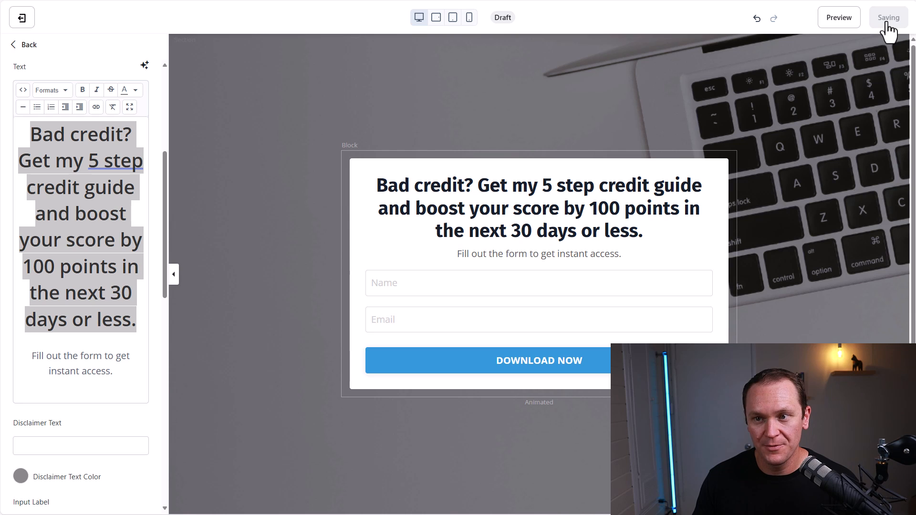
right_click(847, 25)
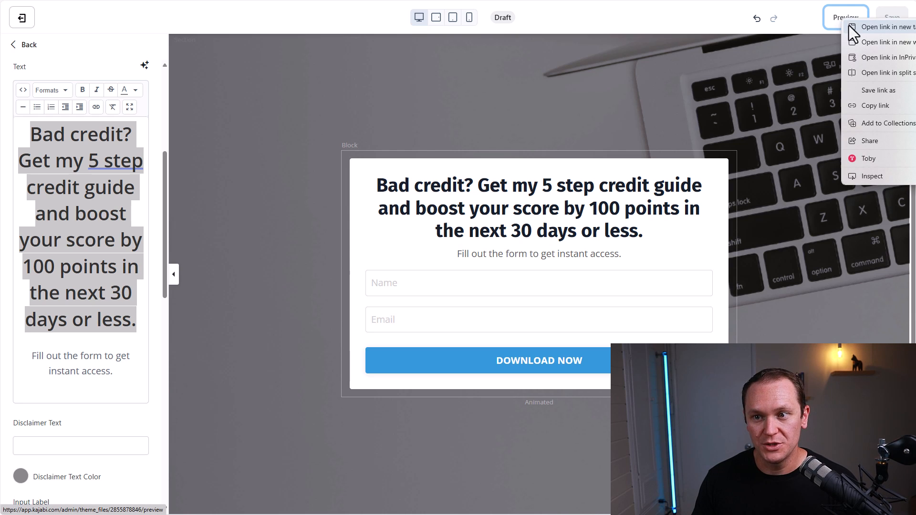
key("Escape")
left_click(849, 24)
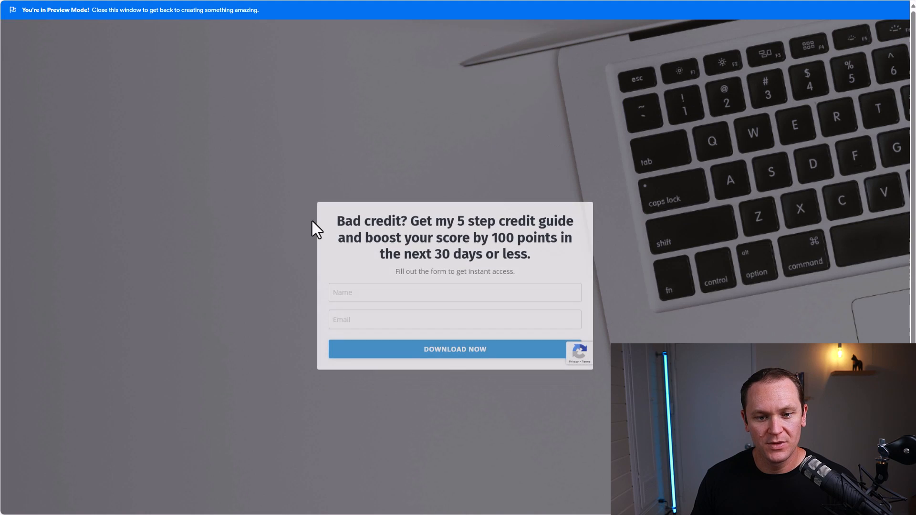
- Enlarge the opt-in page preview and submit its form with a saved name and email
left_click_drag(336, 212, 540, 245)
left_click(541, 245)
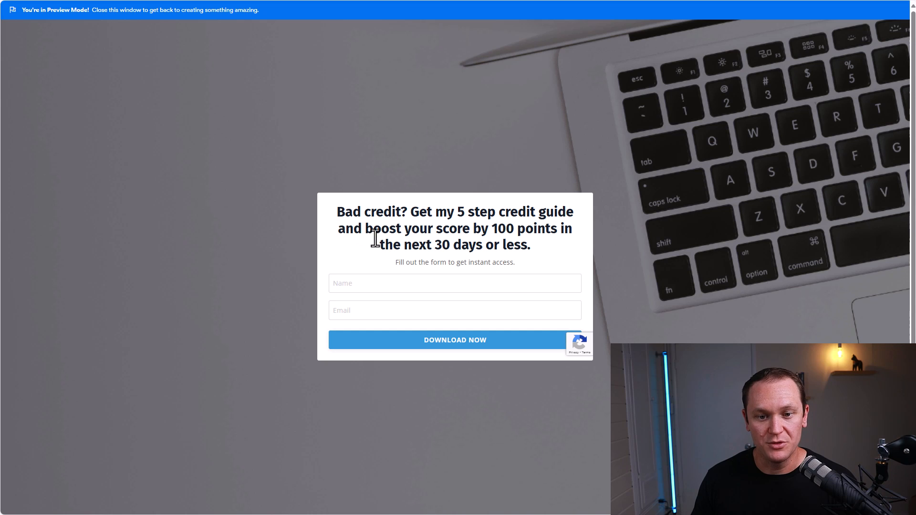
scroll(470, 236, "down", 1)
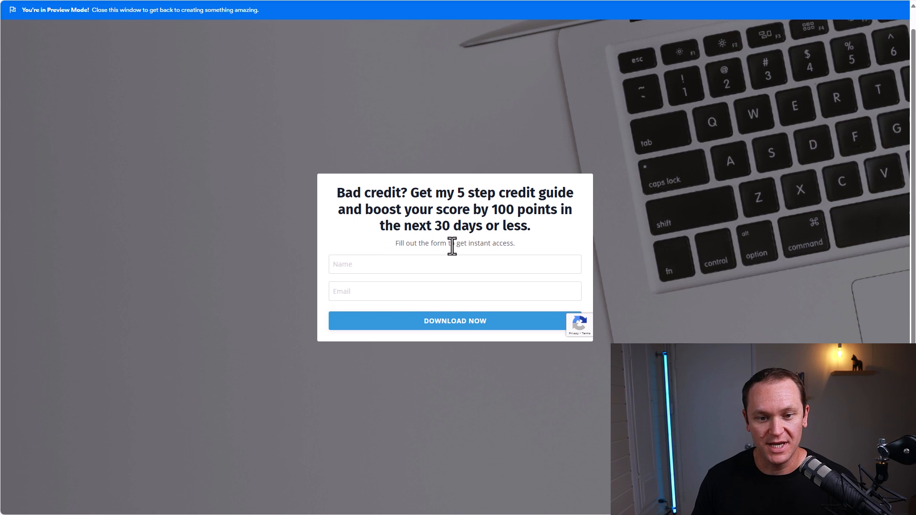
key("ctrl+plus")
key("ctrl+plus")
key("ctrl+plus")
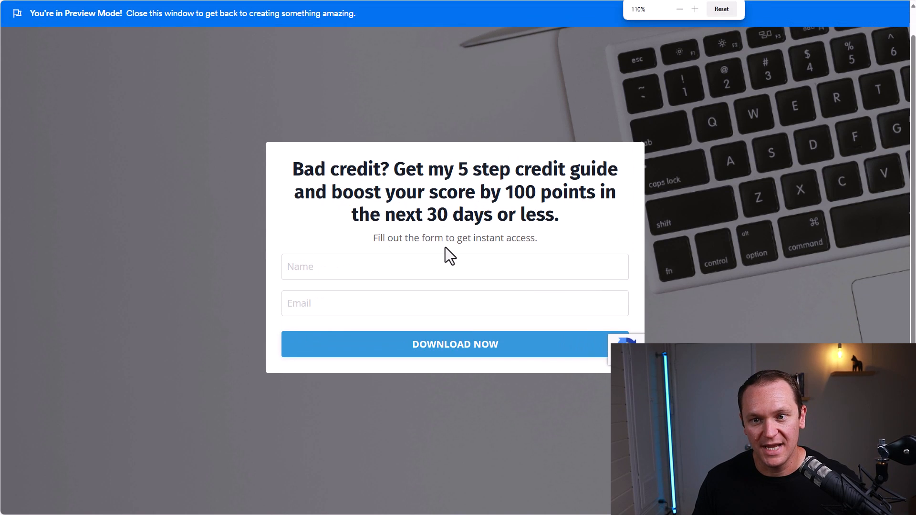
left_click(396, 265)
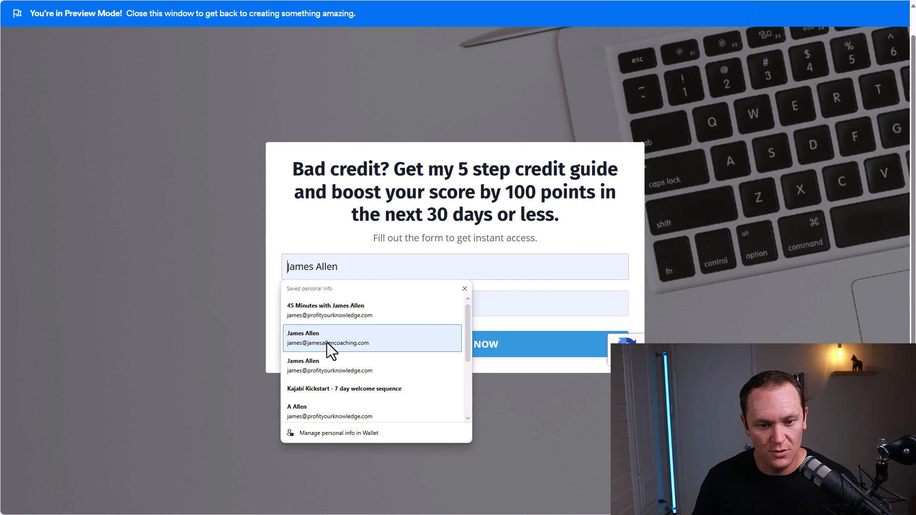
left_click(325, 365)
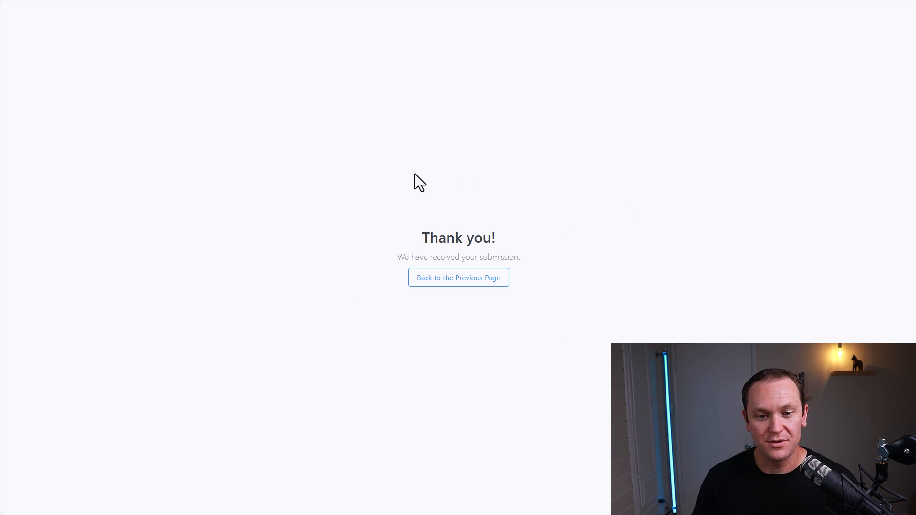
- Start a new landing page and browse the full set of Thank you templates
left_click(572, 1)
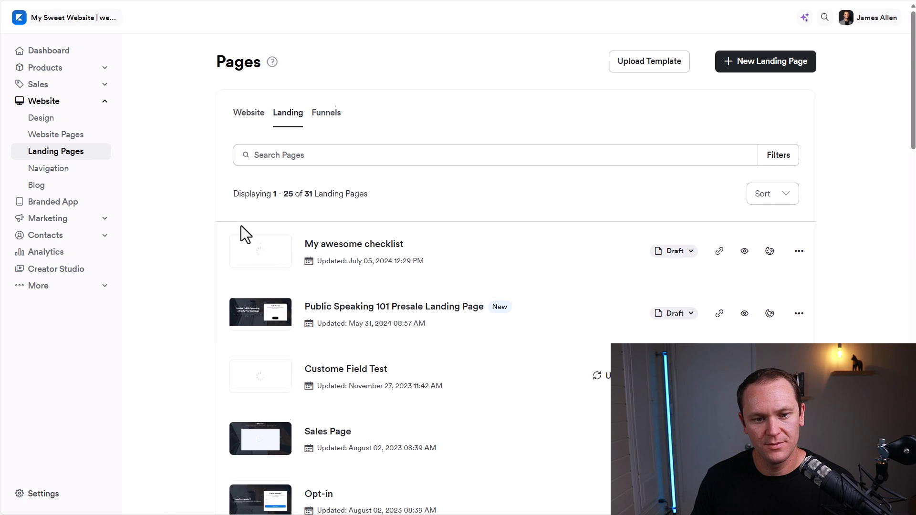
scroll(733, 106, "up", 1)
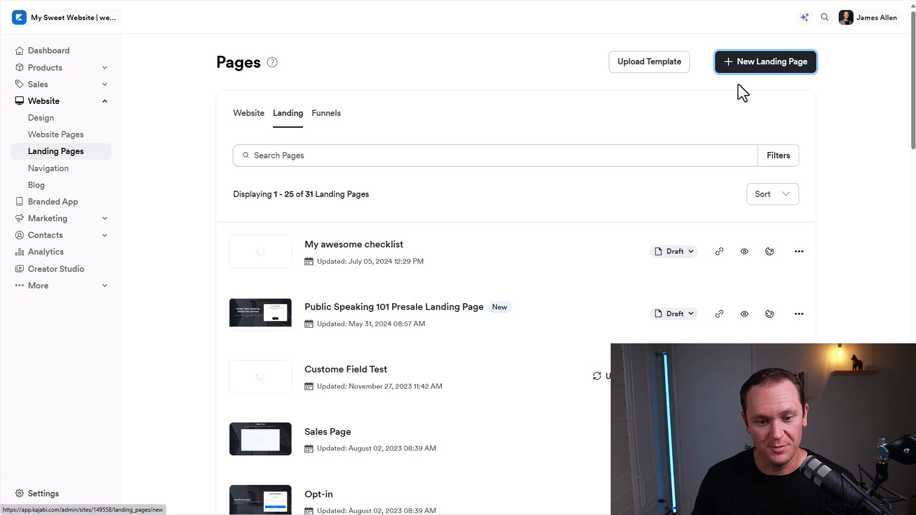
left_click(758, 70)
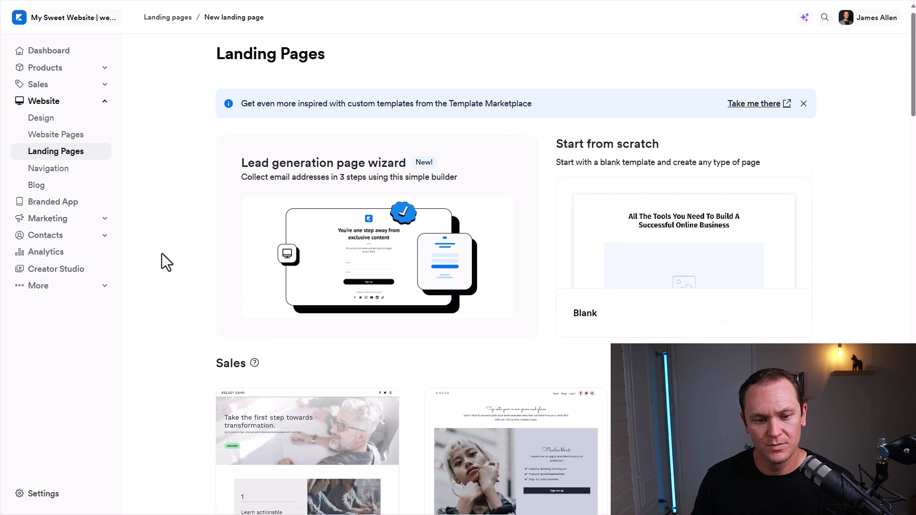
scroll(181, 241, "down", 15)
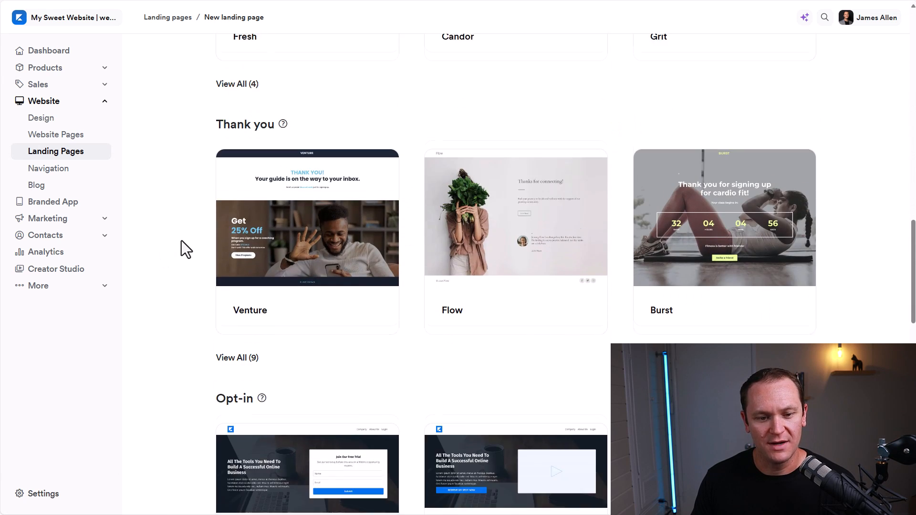
left_click_drag(207, 117, 284, 113)
left_click(201, 161)
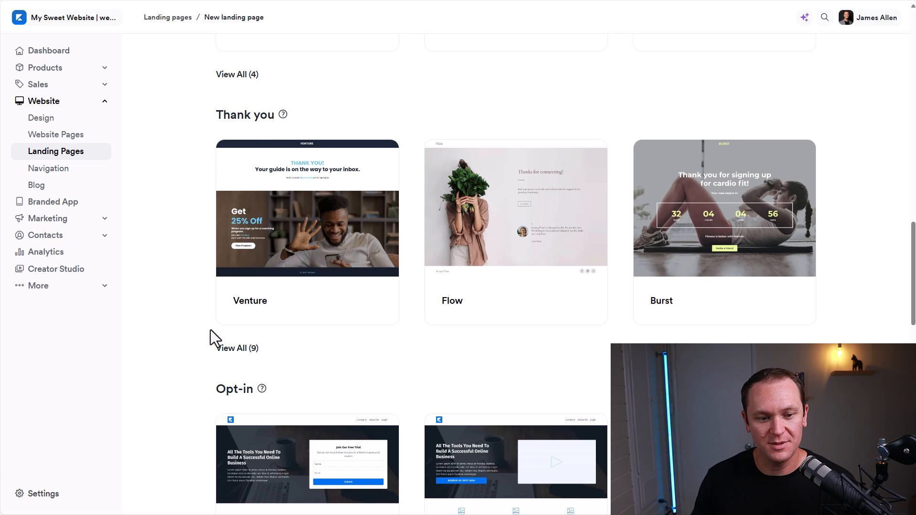
left_click(222, 348)
scroll(162, 171, "down", 4)
scroll(168, 165, "down", 3)
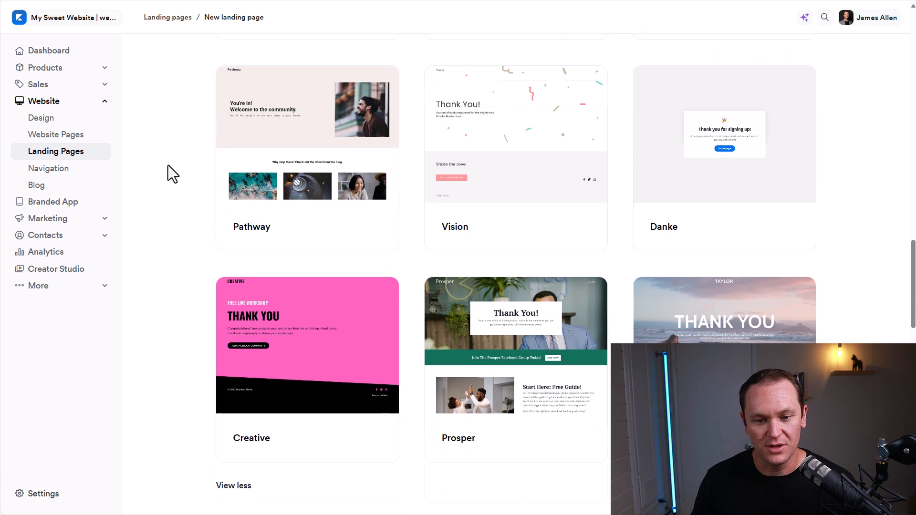
scroll(420, 232, "up", 3)
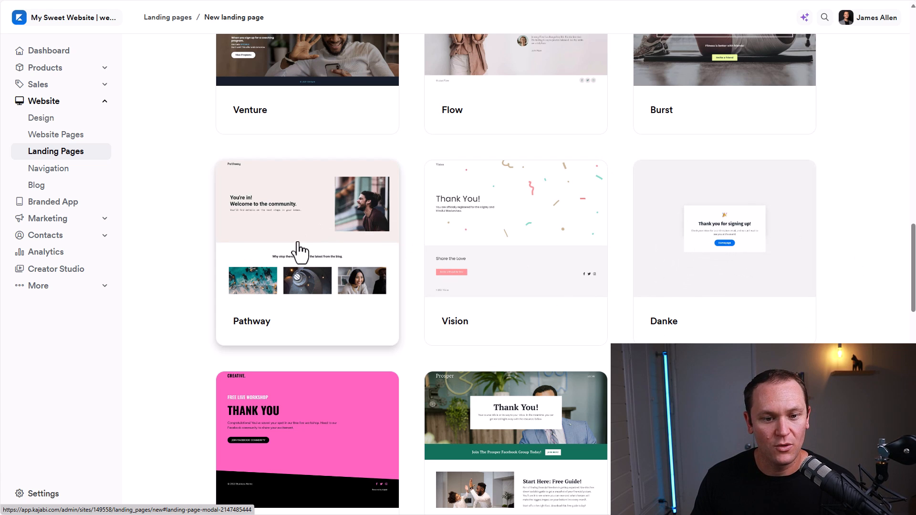
scroll(364, 245, "up", 3)
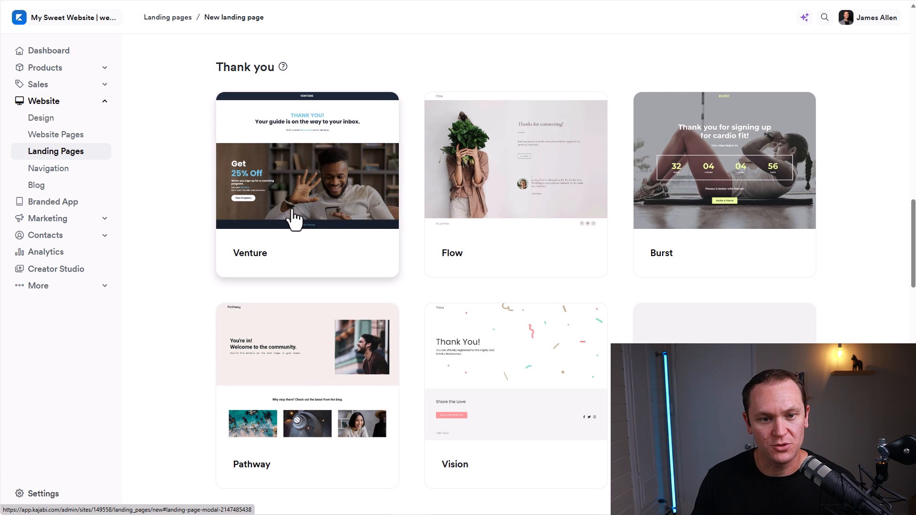
- Create a landing page titled "Thank you!" from the Venture template
left_click(290, 204)
left_click(563, 179)
left_click(562, 191)
type("Thank you!")
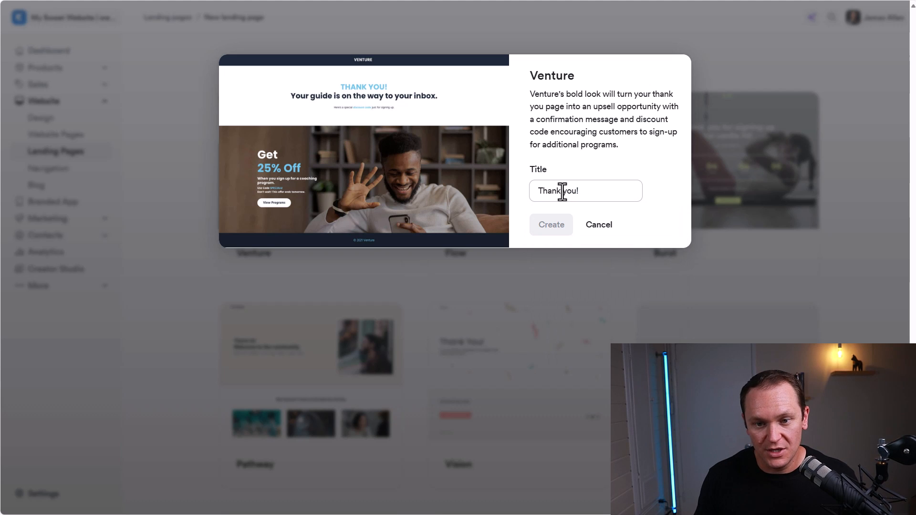
left_click(551, 225)
- Examine the discount offer text block in the Hero with Discount section
scroll(429, 201, "down", 1)
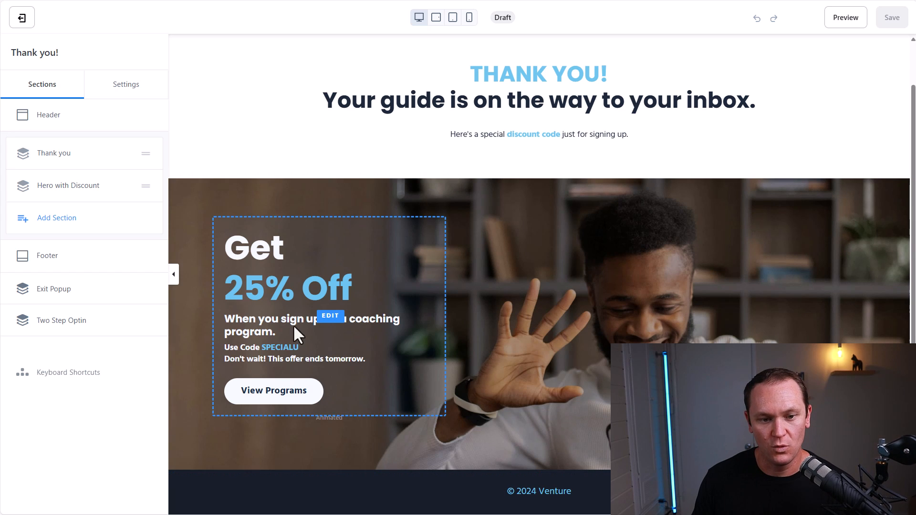
left_click_drag(230, 246, 359, 330)
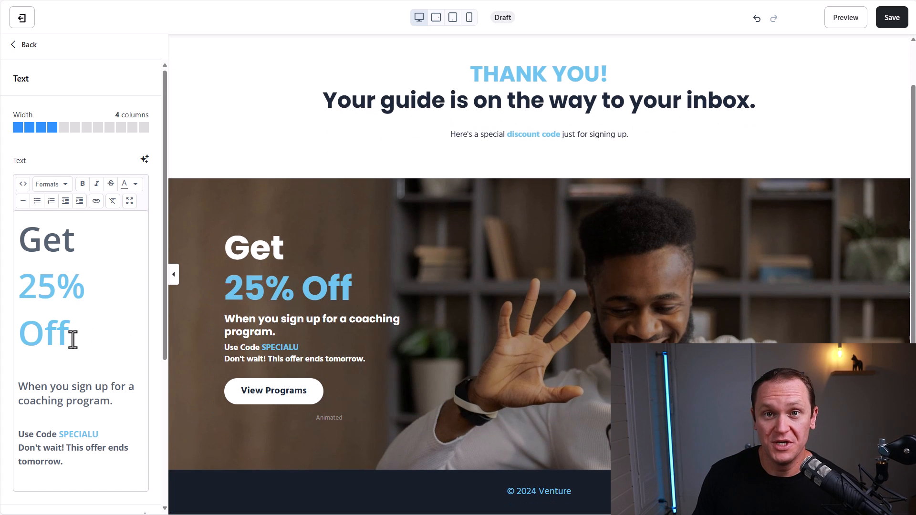
left_click_drag(72, 339, 9, 254)
left_click(55, 351)
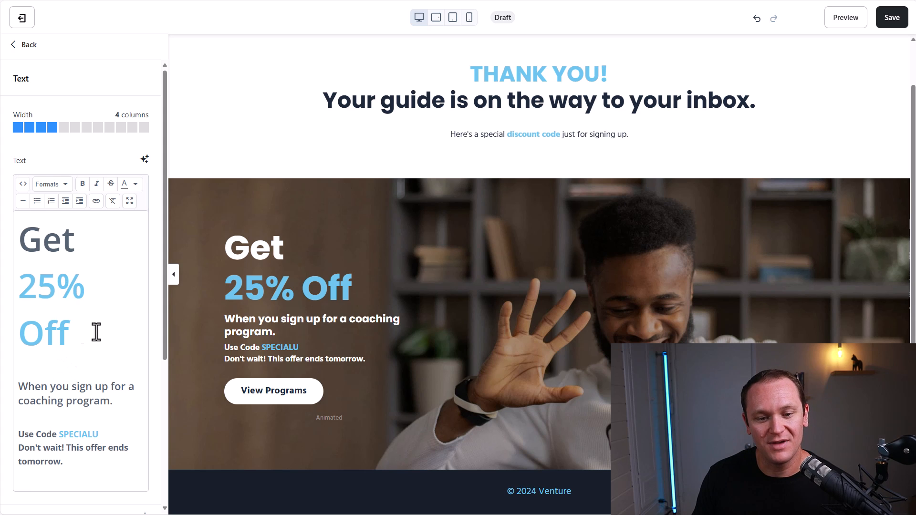
left_click(28, 48)
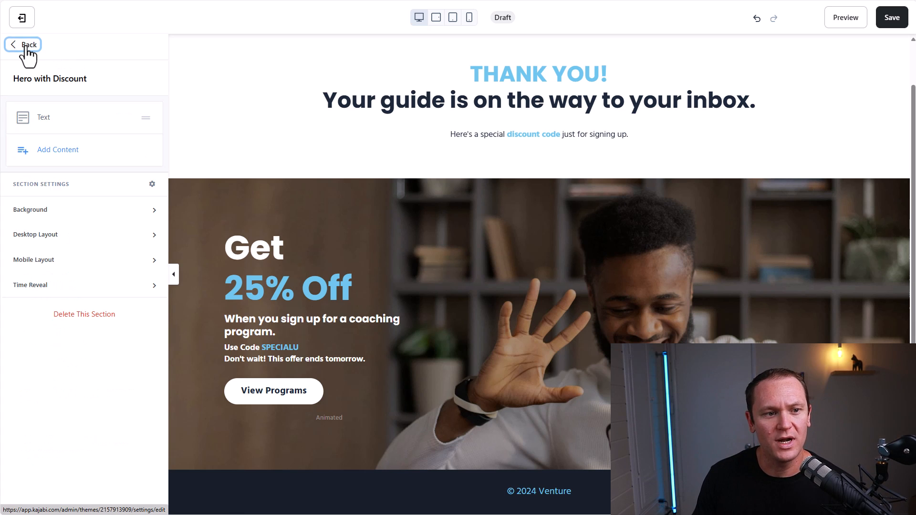
- Save the thank-you page and return to the landing pages list
left_click(23, 19)
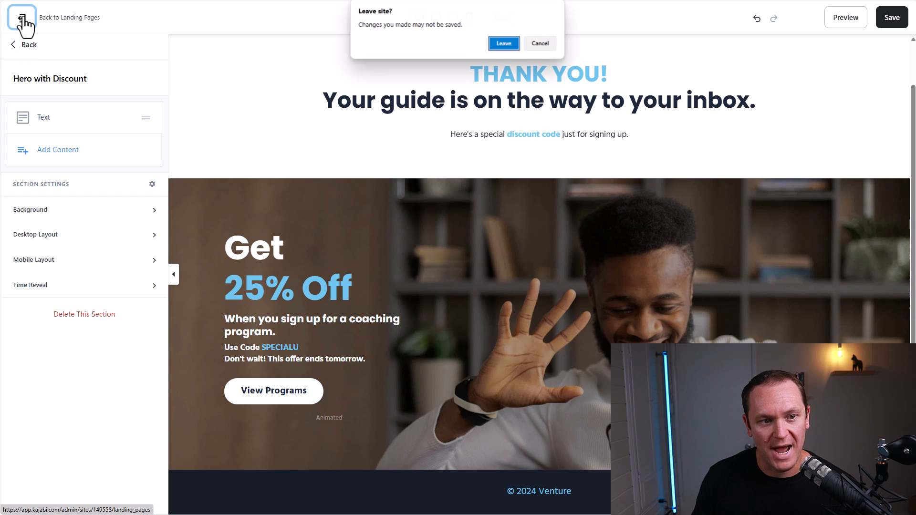
left_click(544, 46)
left_click(882, 19)
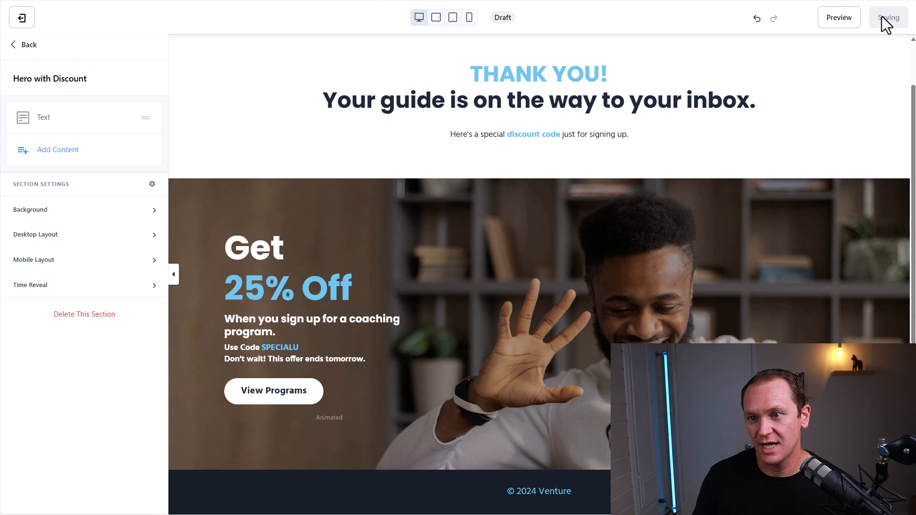
left_click(27, 21)
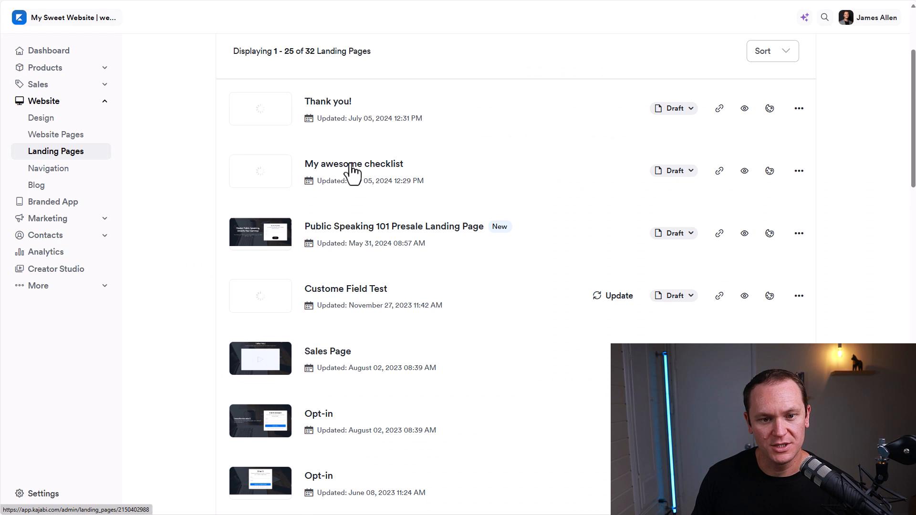
- Open the "My awesome checklist" page for editing and show the Thank You Page setting of its hero form block
left_click(352, 168)
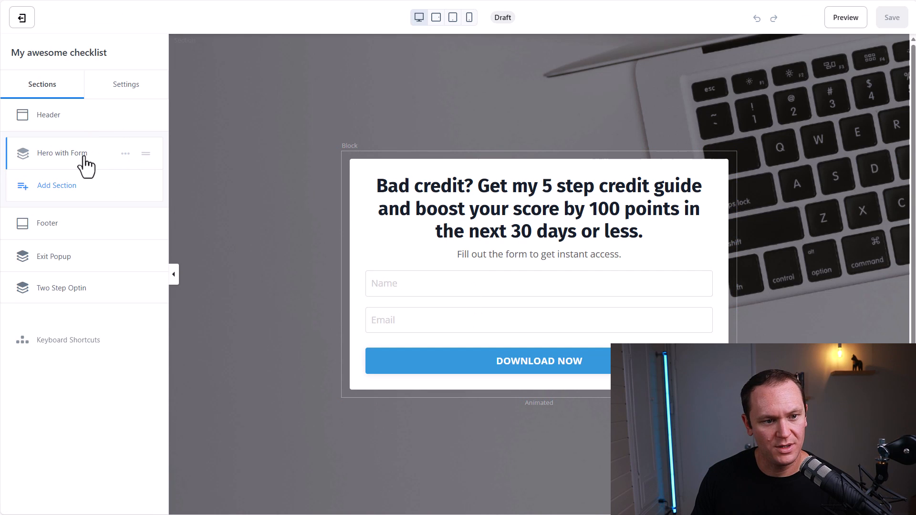
left_click(86, 164)
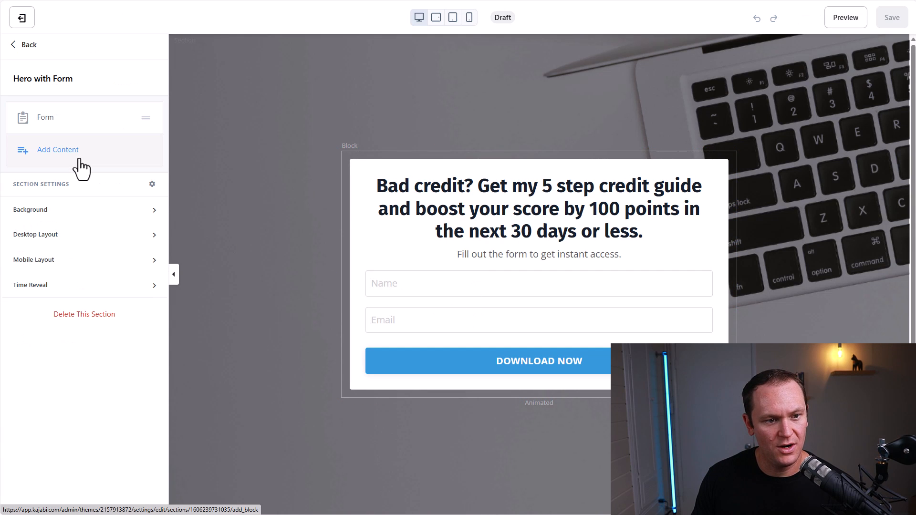
left_click(44, 120)
scroll(110, 248, "down", 1)
scroll(105, 243, "down", 2)
left_click_drag(15, 87, 66, 91)
- Set the form's Thank You Page to go to the "Thank you!" landing page and save the page
left_click(113, 109)
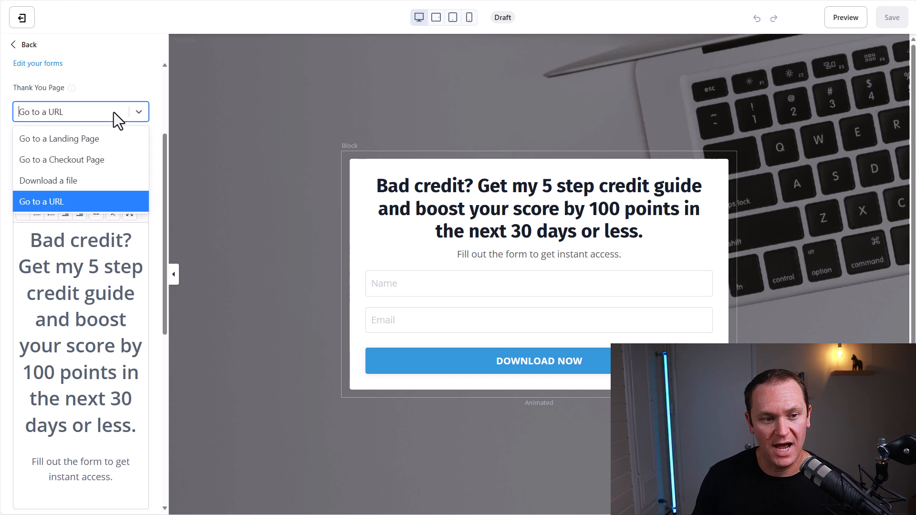
left_click(99, 139)
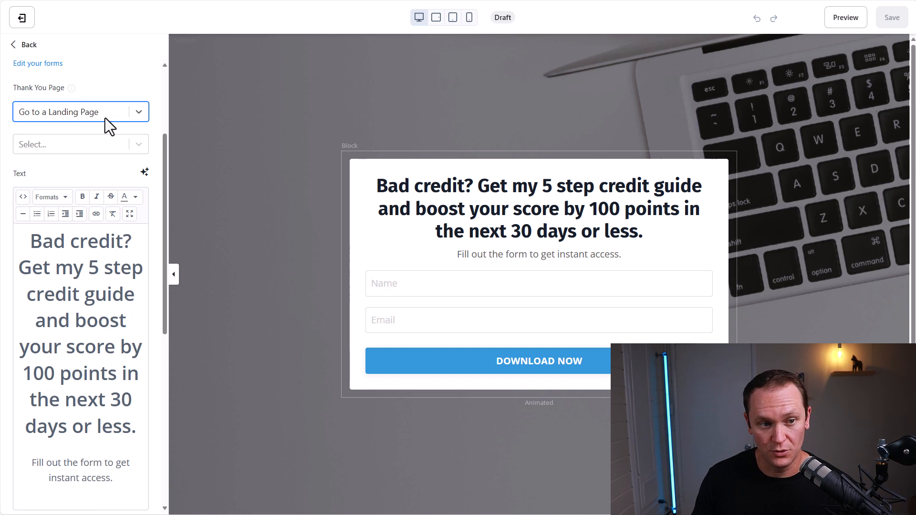
left_click(99, 150)
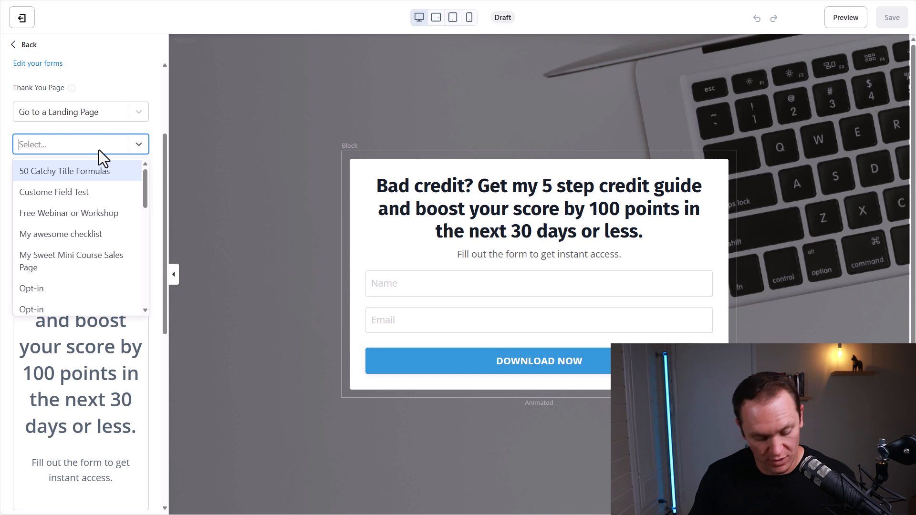
type("thank you")
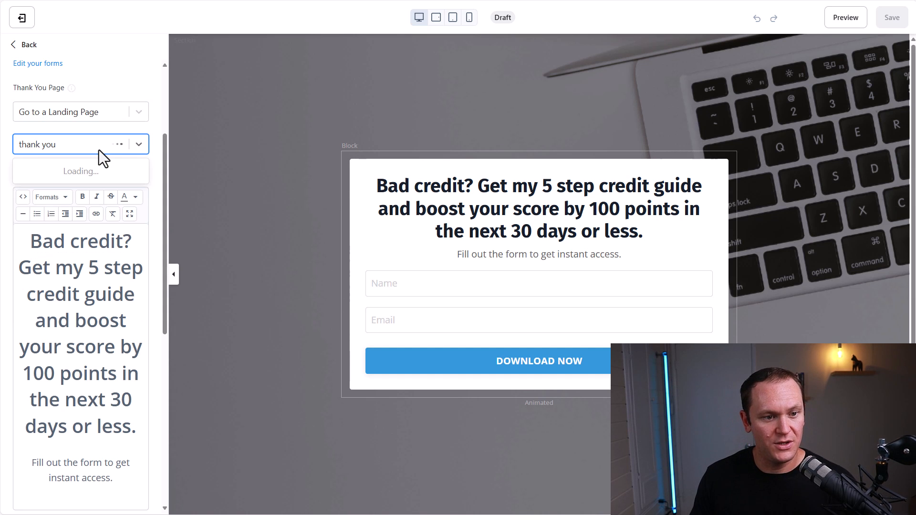
left_click(86, 169)
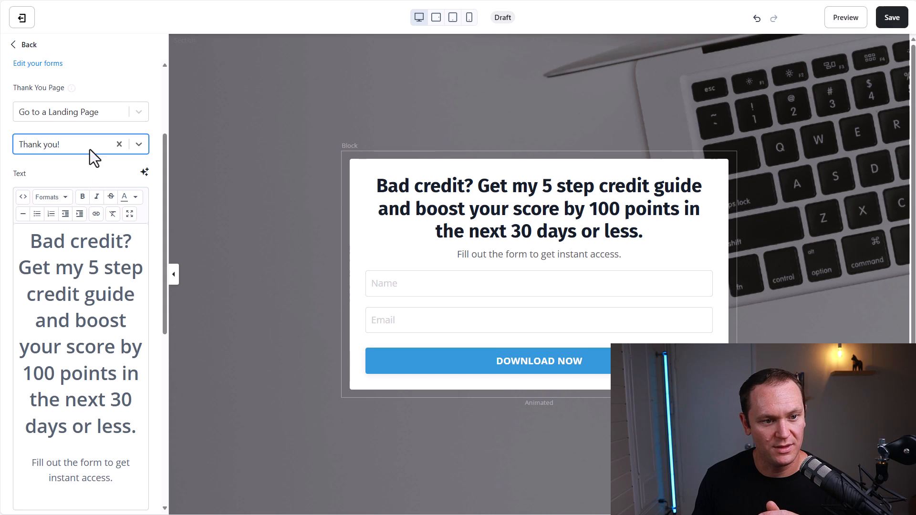
left_click(892, 17)
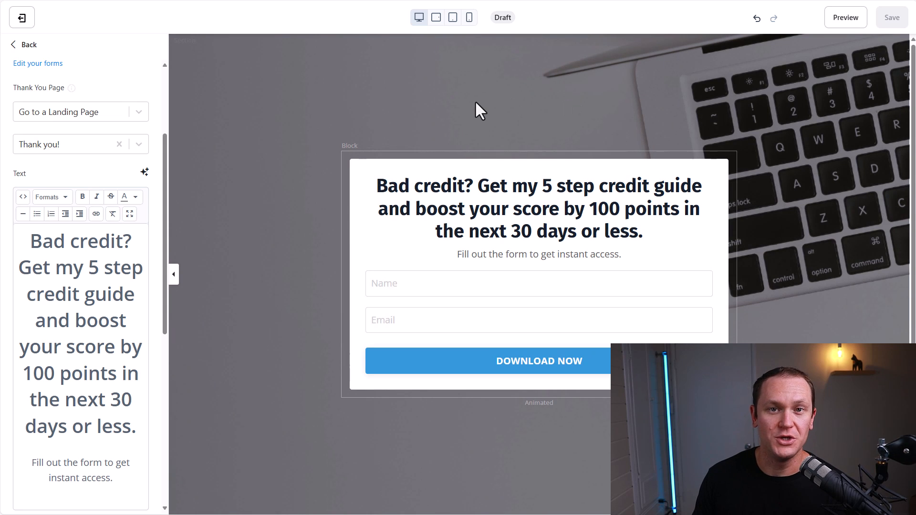
- Return to the landing pages list and publish the "My awesome checklist" page
scroll(71, 219, "up", 3)
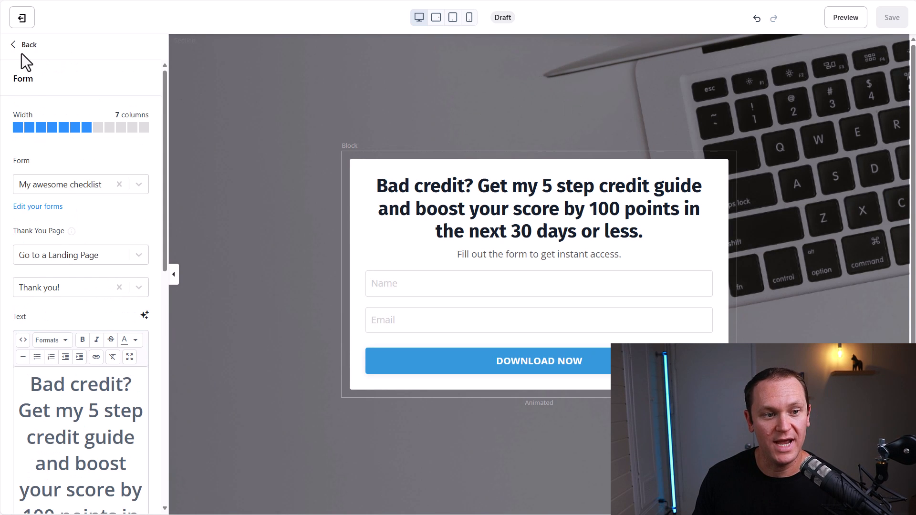
left_click(22, 19)
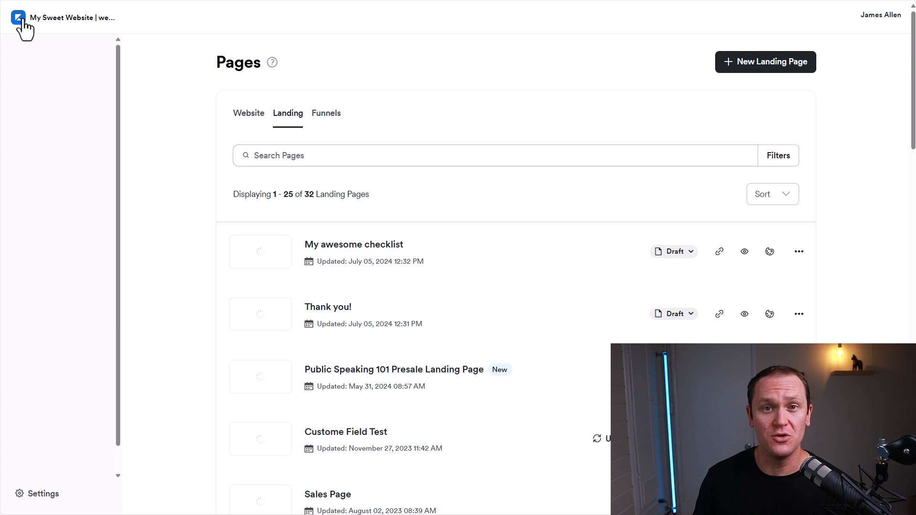
scroll(158, 214, "down", 3)
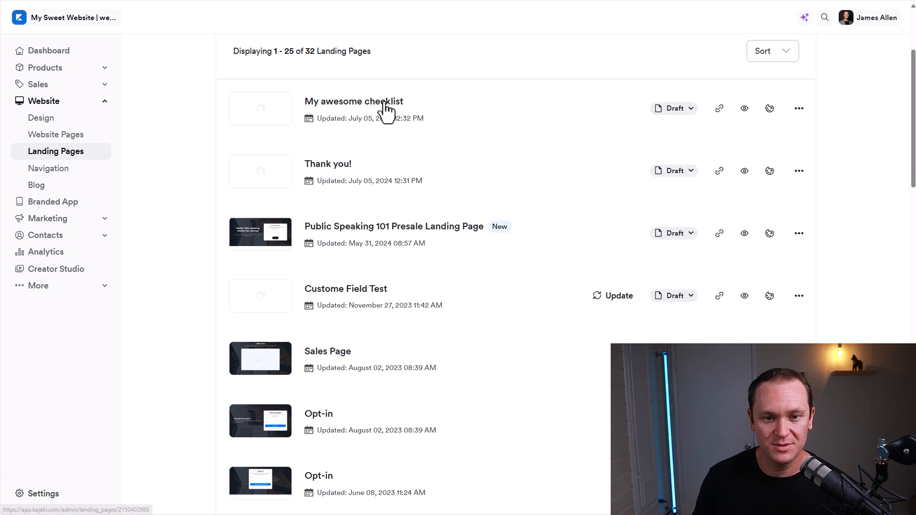
scroll(398, 115, "up", 2)
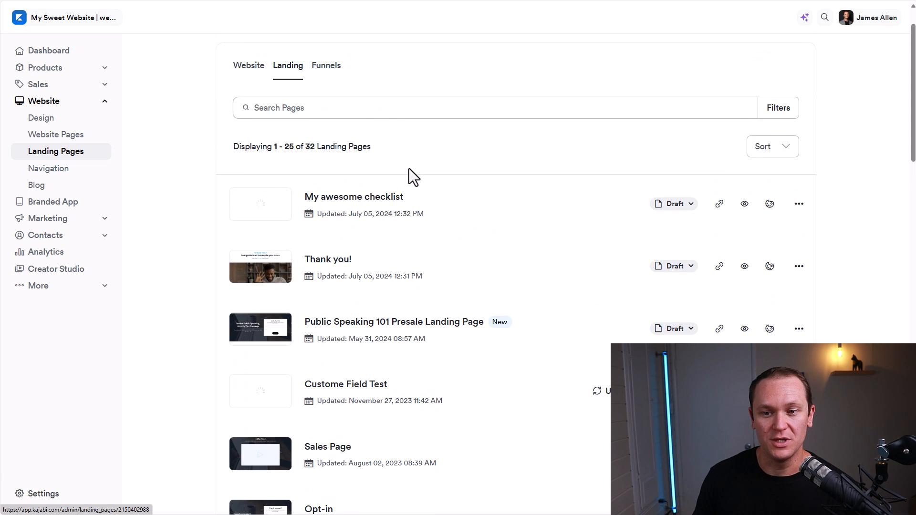
left_click(669, 210)
left_click(620, 234)
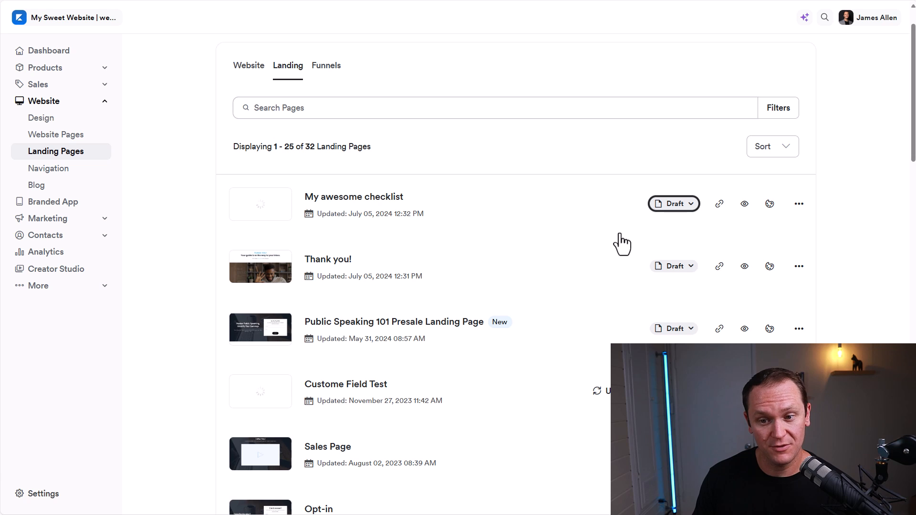
left_click(799, 204)
left_click(726, 229)
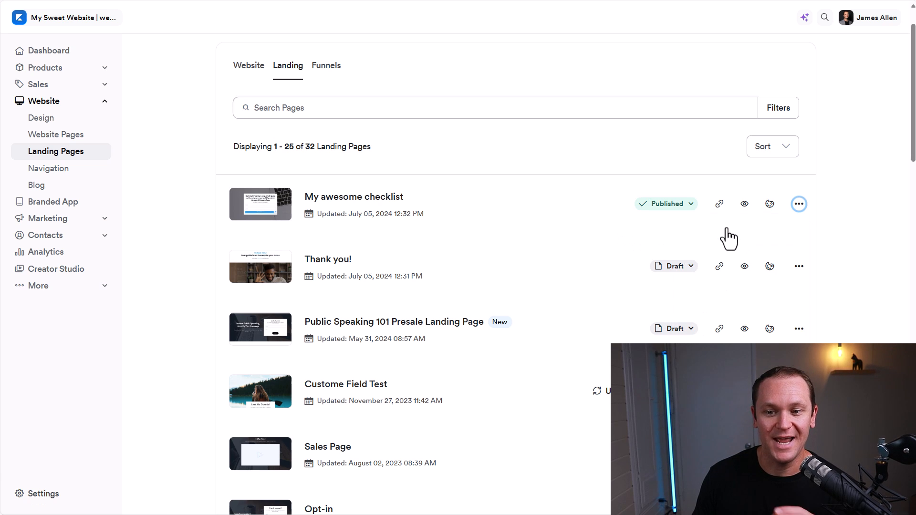
- Open the details of the "My awesome checklist" landing page and shorten its URL slug to "checklist"
scroll(449, 193, "down", 1)
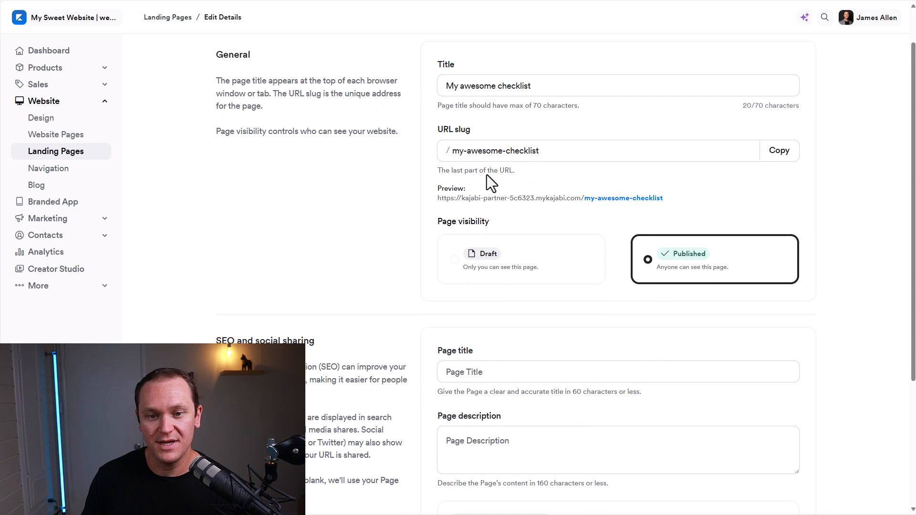
left_click_drag(546, 152, 403, 152)
left_click(363, 210)
left_click_drag(542, 153, 449, 156)
left_click(361, 191)
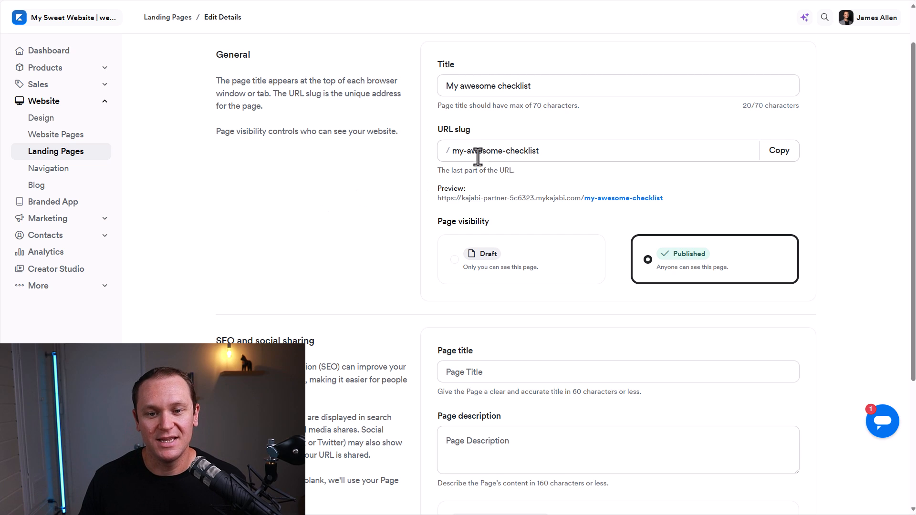
left_click_drag(503, 152, 431, 156)
key("BackSpace")
left_click(379, 168)
left_click_drag(441, 198, 584, 199)
left_click(380, 187)
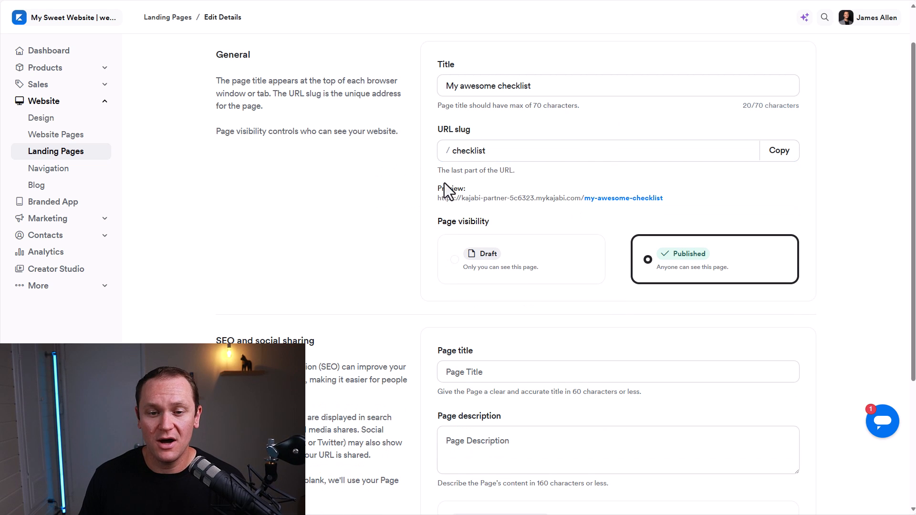
left_click_drag(512, 151, 430, 151)
left_click(338, 203)
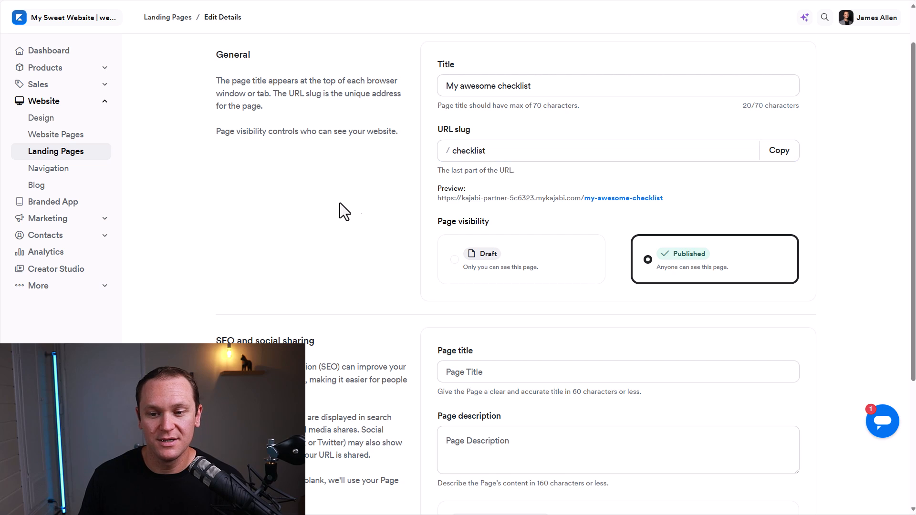
- Review the landing page's SEO and social sharing settings, and save the page details
scroll(688, 271, "down", 1)
scroll(688, 271, "down", 4)
left_click_drag(341, 155, 206, 162)
left_click(185, 183)
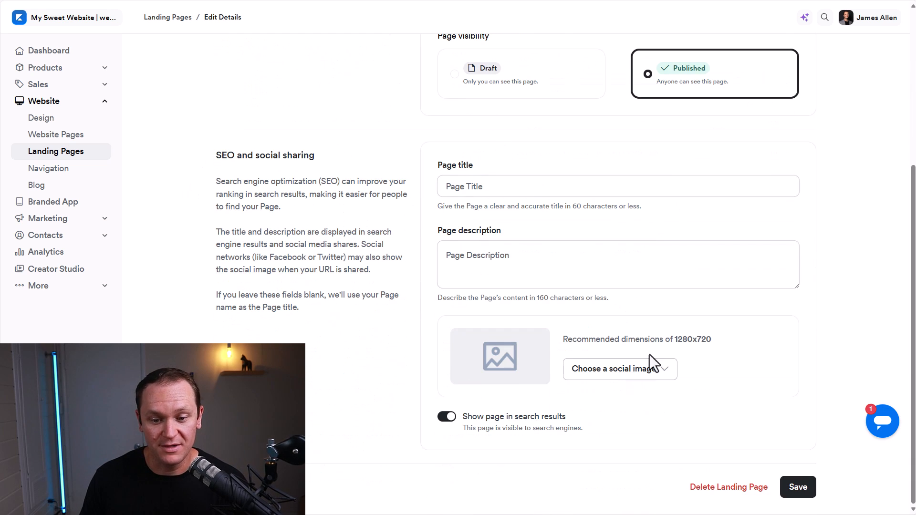
scroll(541, 340, "up", 5)
left_click_drag(503, 198, 391, 236)
left_click(390, 237)
scroll(817, 430, "down", 6)
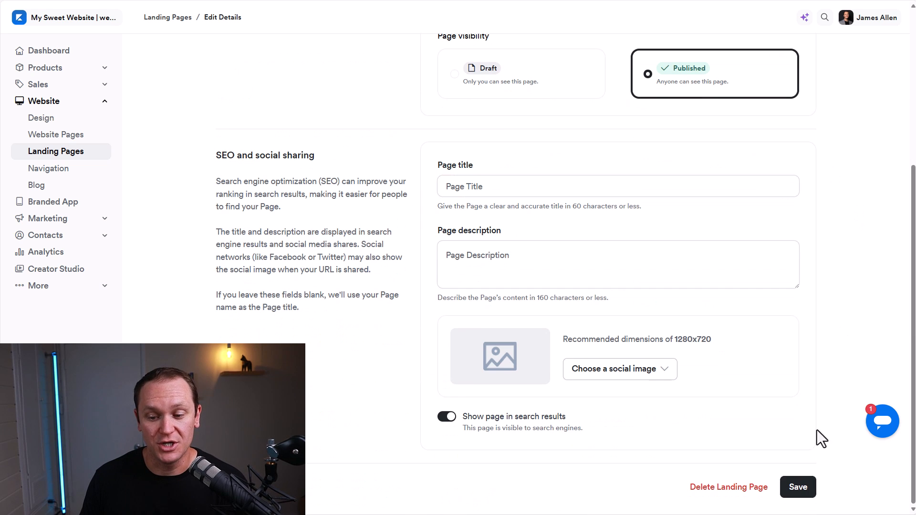
left_click(797, 488)
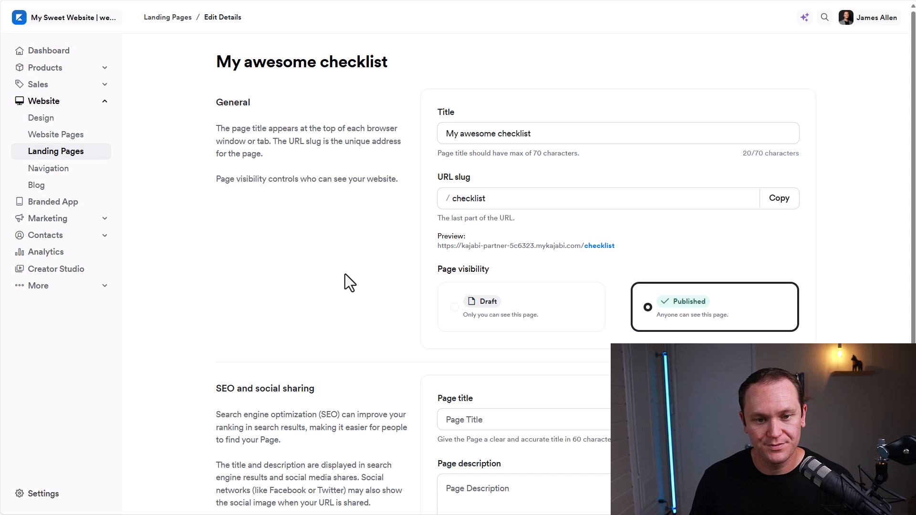
- Copy the landing page's URL, open it in a new browser tab, and check the opt-in page's headline and form
left_click(774, 199)
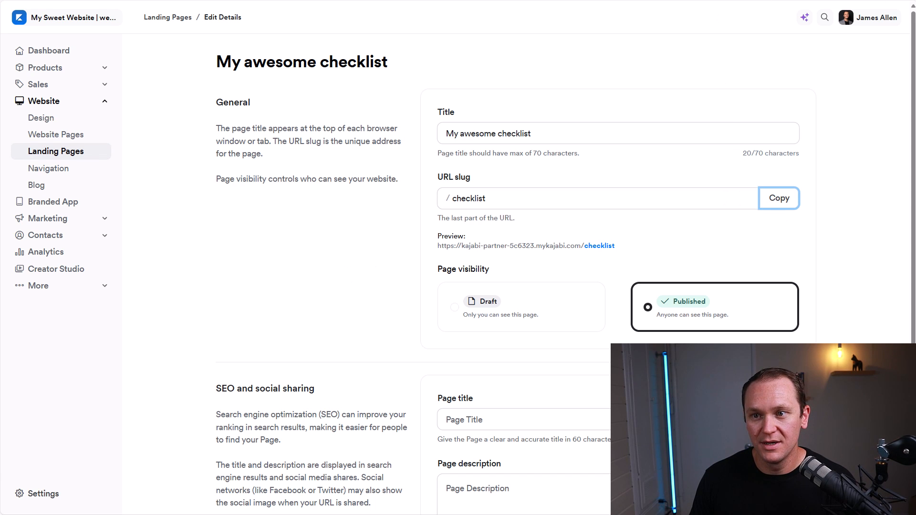
key("ctrl+t")
key("ctrl+v")
key("Return")
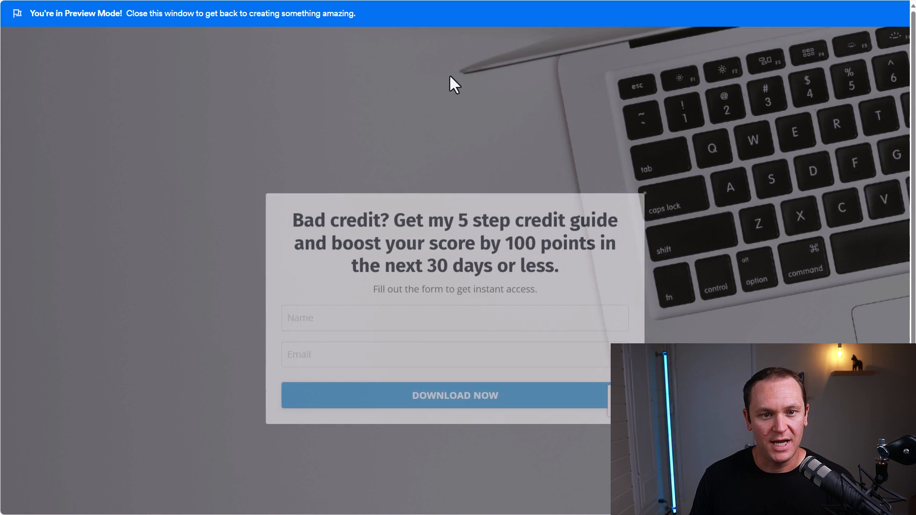
scroll(194, 165, "down", 1)
scroll(195, 165, "up", 1)
scroll(194, 165, "down", 1)
left_click_drag(283, 167, 578, 212)
left_click(577, 212)
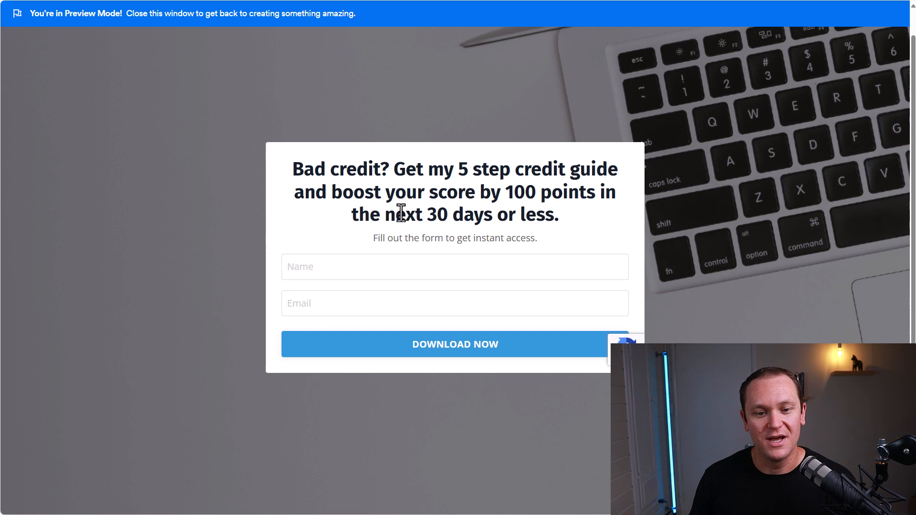
- Fill in the opt-in form with a saved name and email, submit it, and look over the thank-you page
left_click(338, 260)
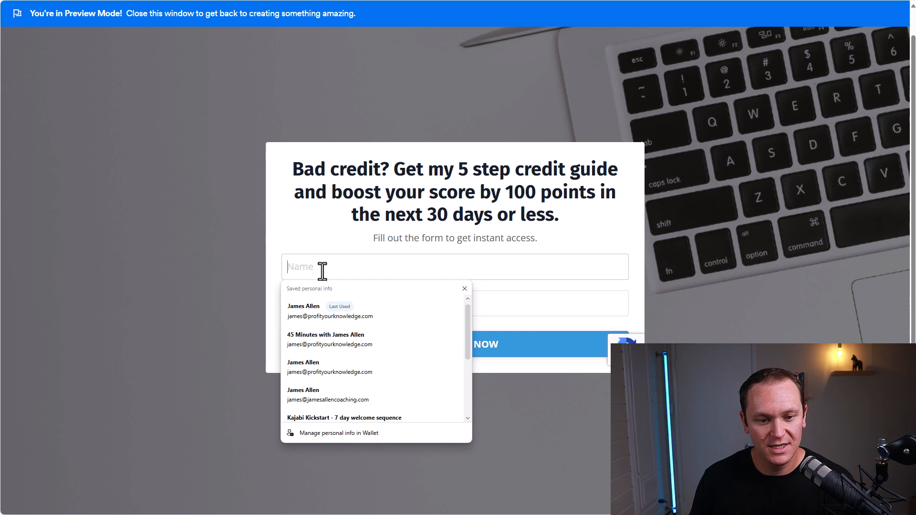
left_click(312, 367)
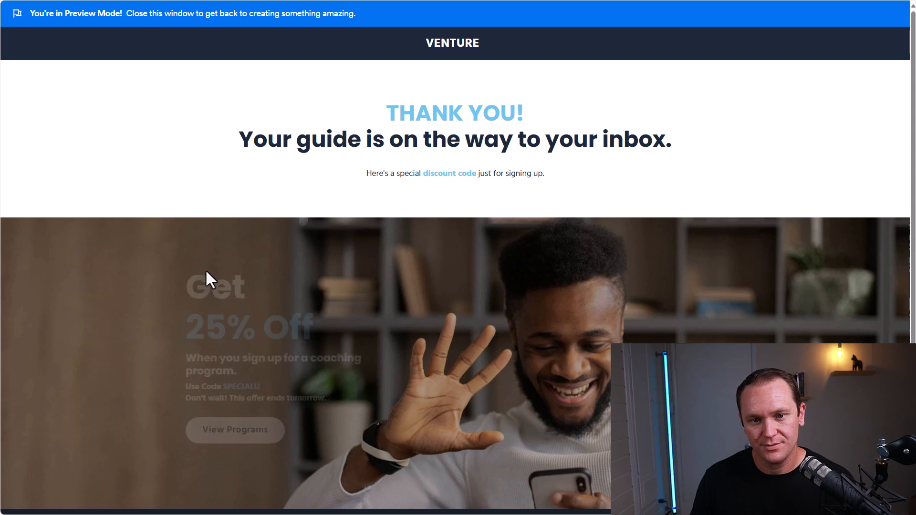
scroll(199, 306, "down", 1)
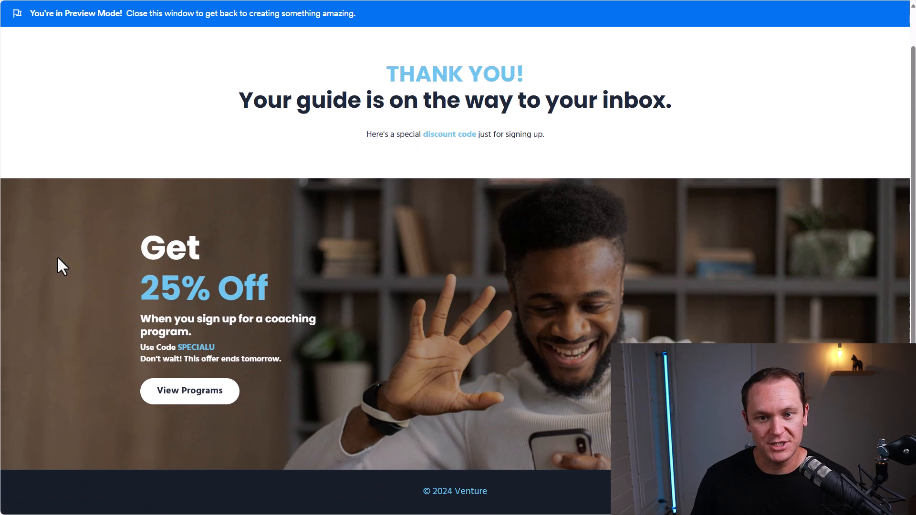